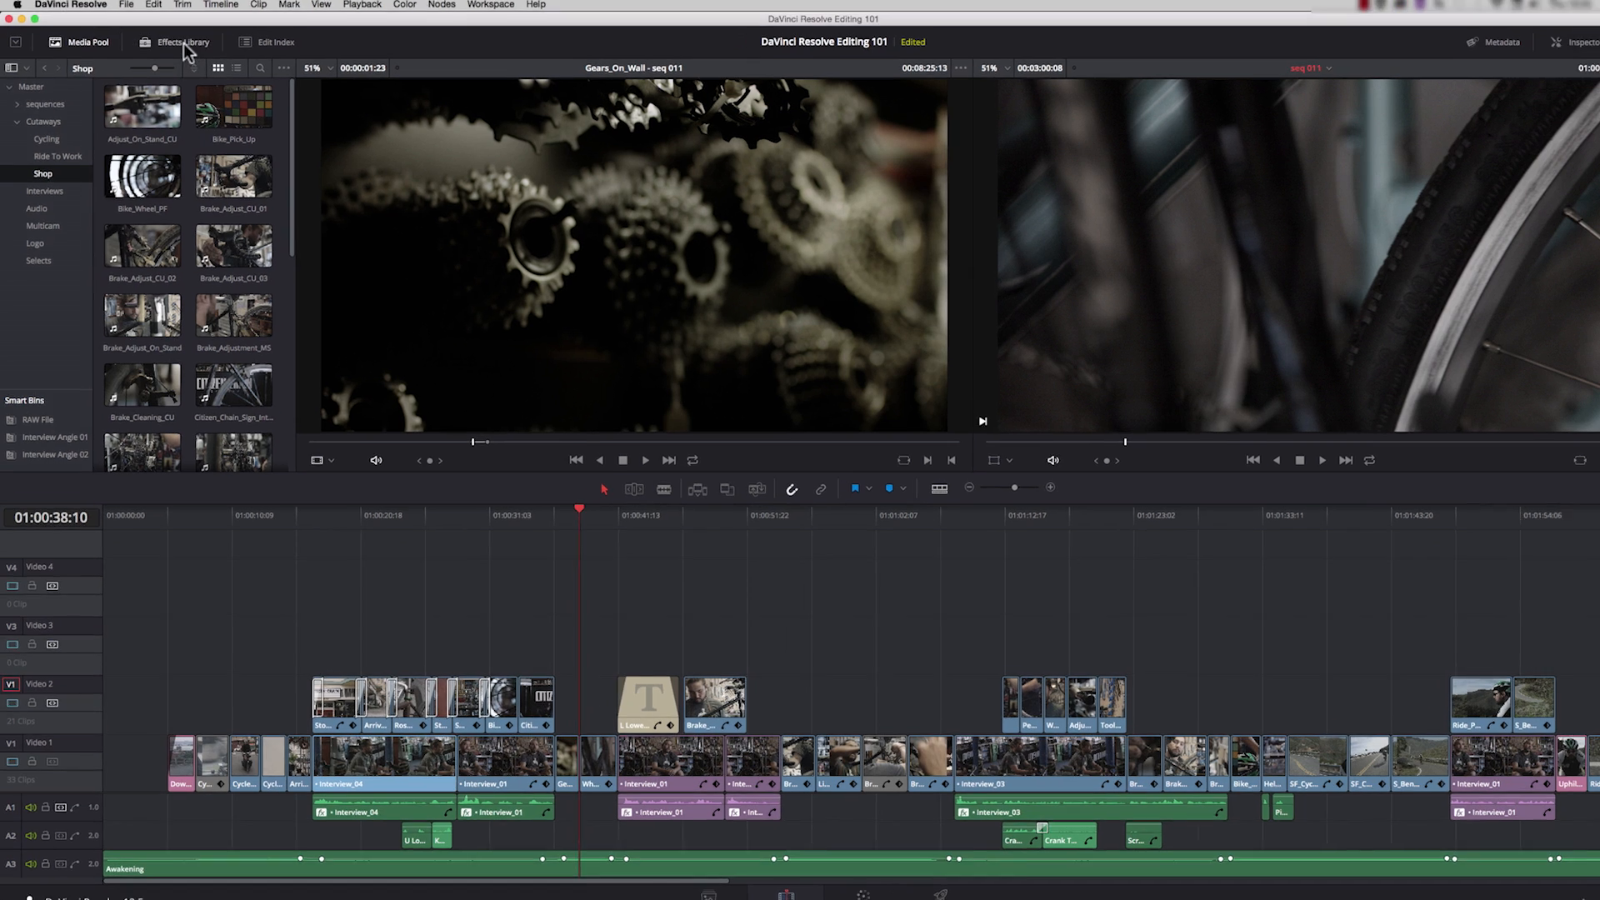
Step: Place a Text title from the Effects Library on Video 4 above the opening clips and park the playhead on it
click(171, 43)
drag(283, 191, 282, 194)
drag(391, 232, 381, 530)
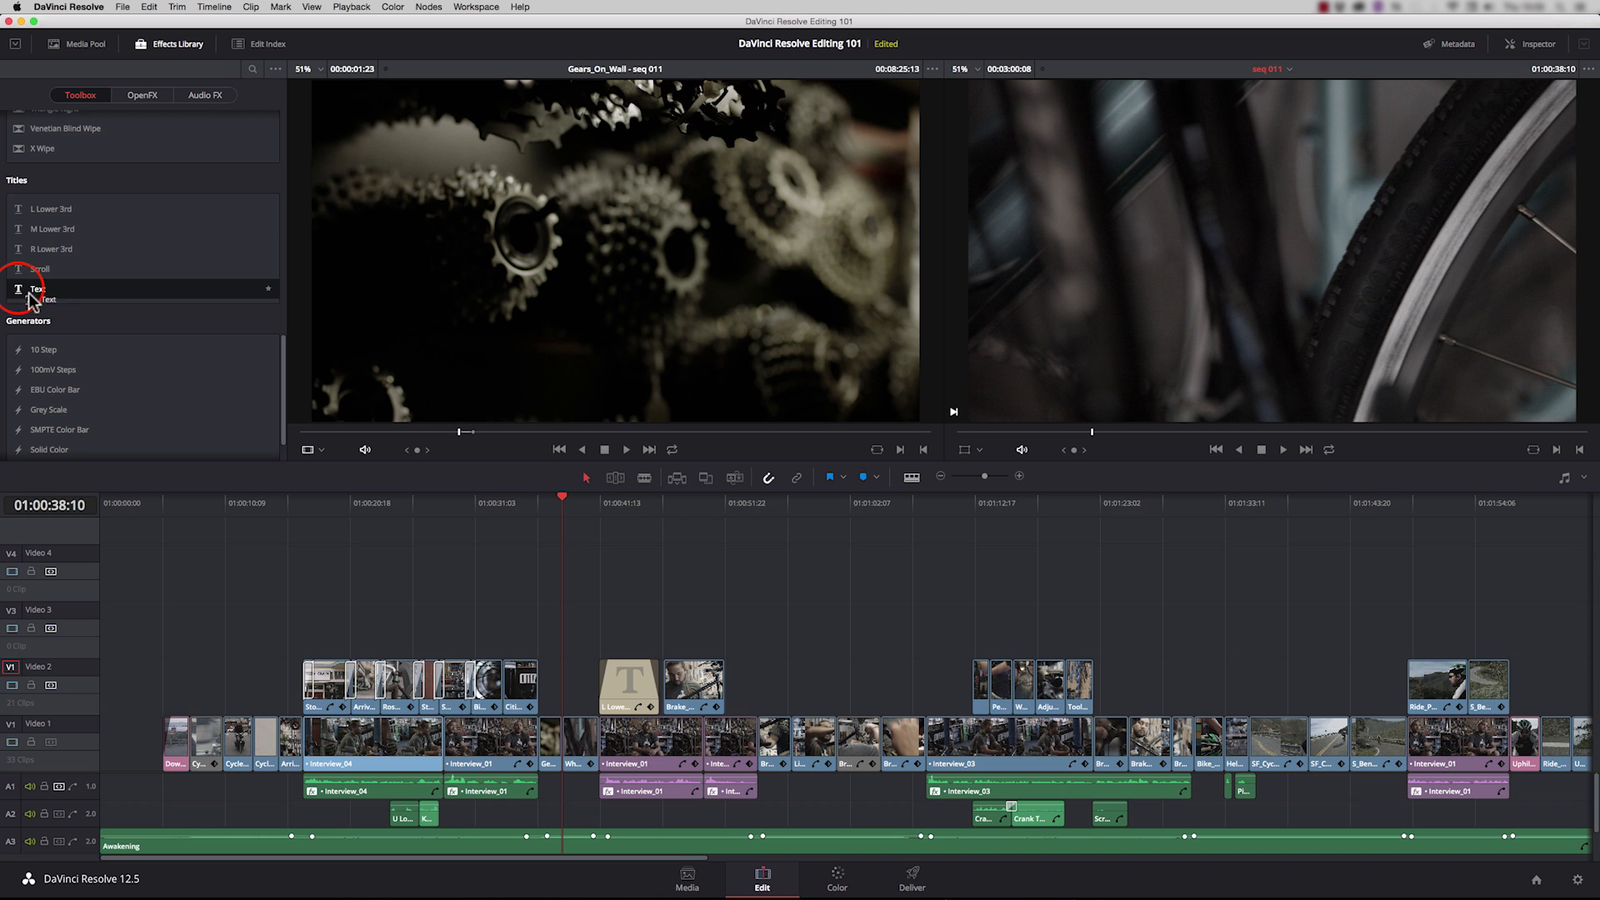
drag(31, 362, 198, 597)
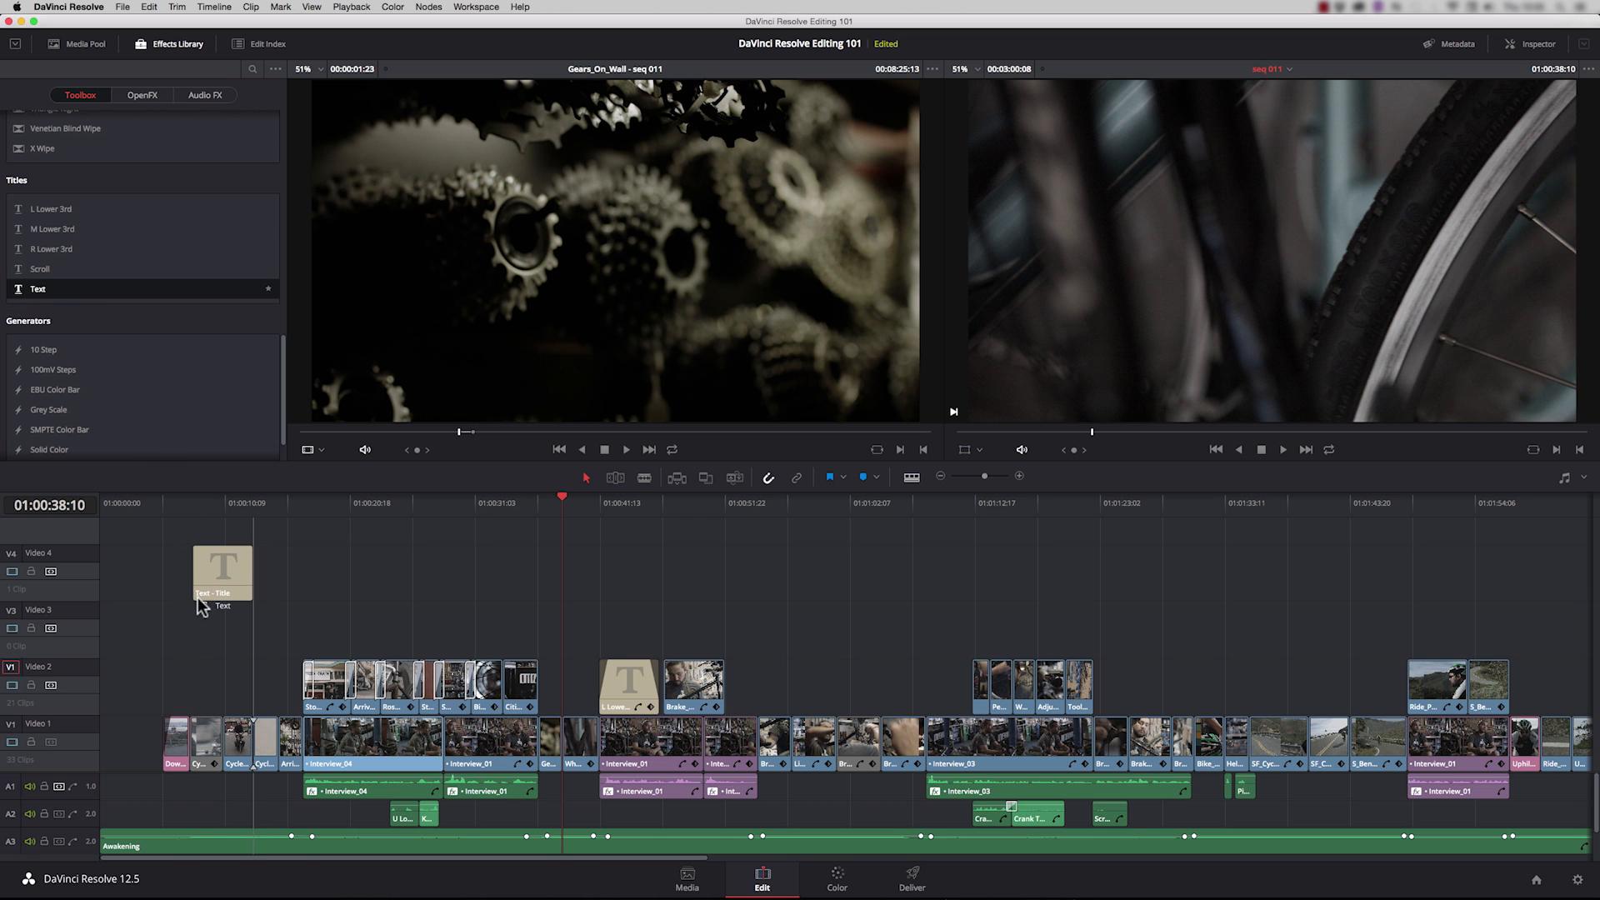
click(253, 502)
click(221, 500)
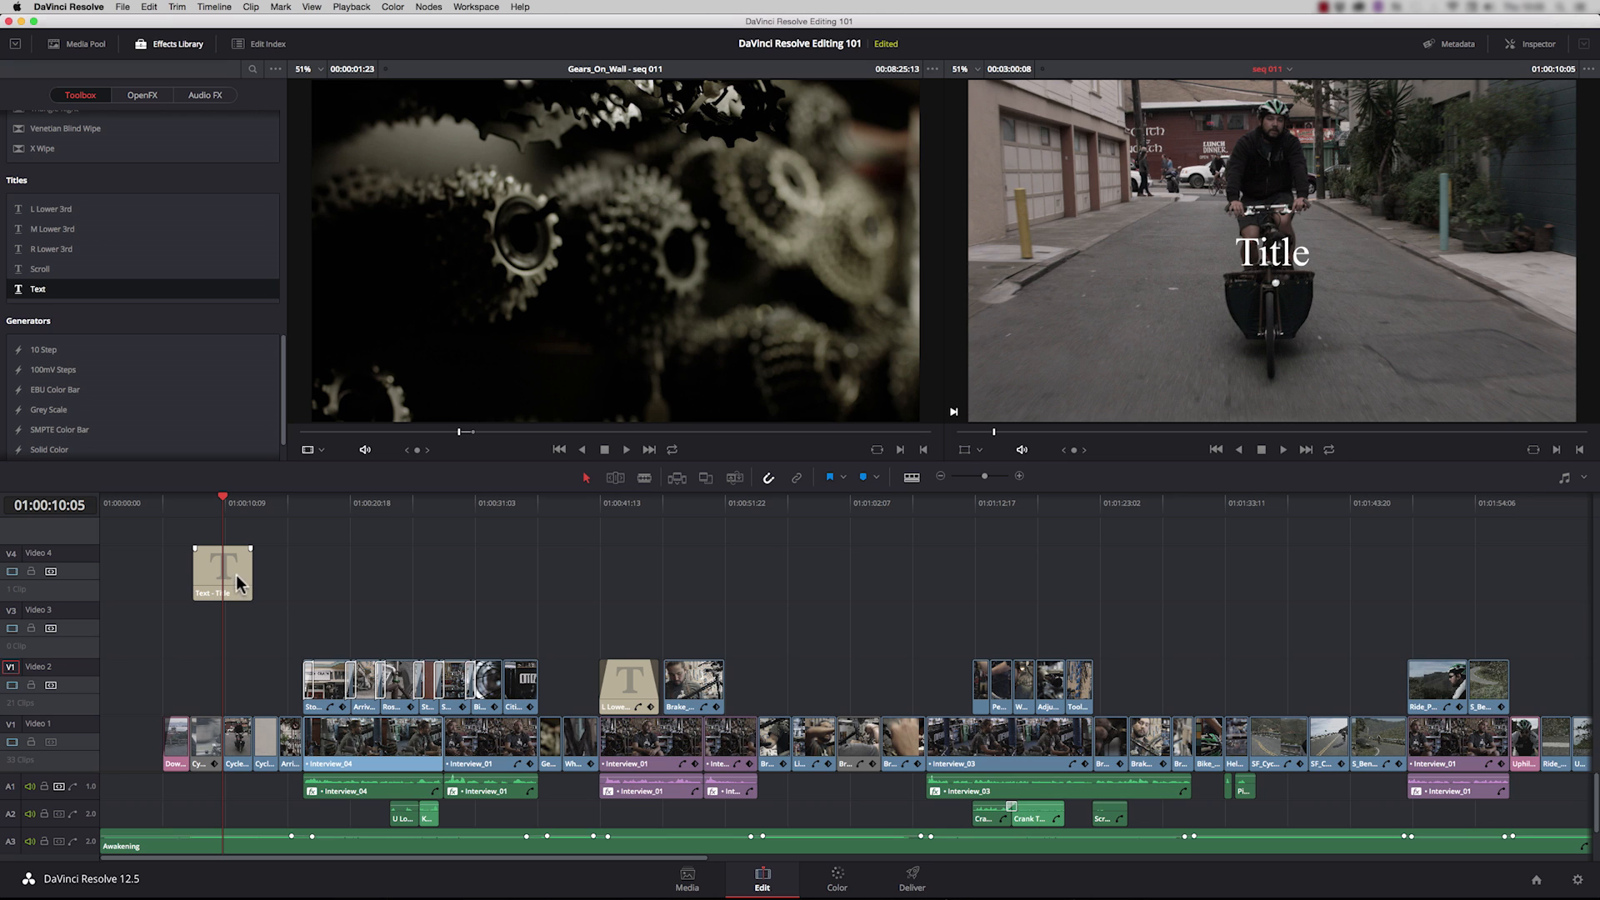
Step: Move the Text title to the empty start of Video 1 and park the playhead over it
mouse_move(237, 574)
mouse_down()
mouse_move(150, 642)
mouse_move(121, 735)
mouse_up()
click(138, 500)
click(120, 690)
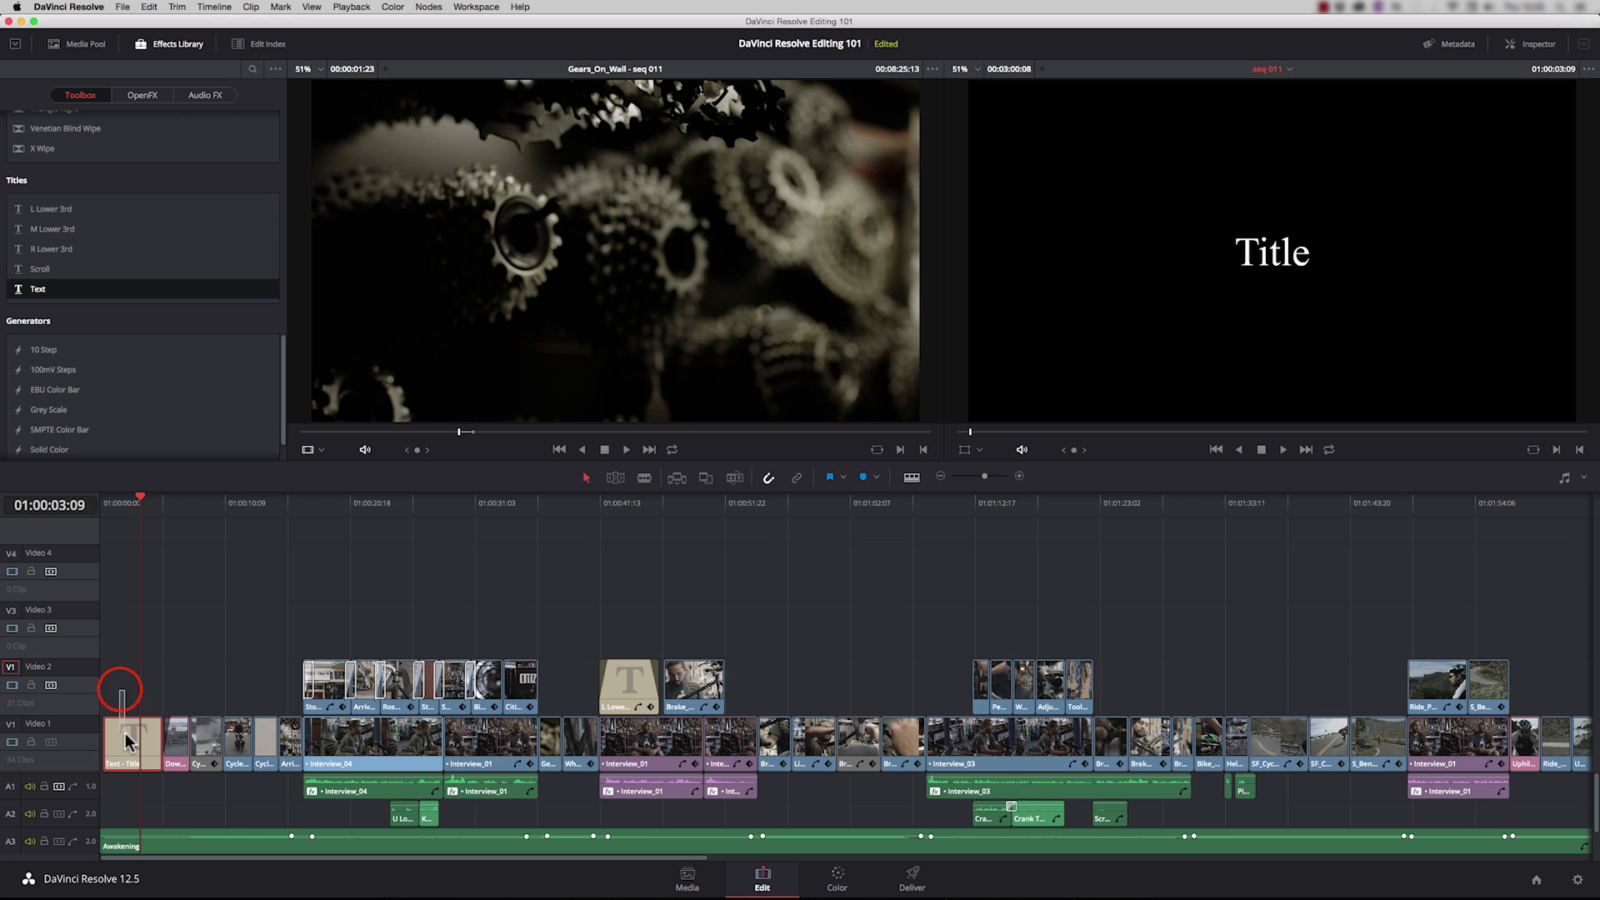
Step: Open the Inspector for the title and replace its text with "Citizen Chain"
click(1522, 48)
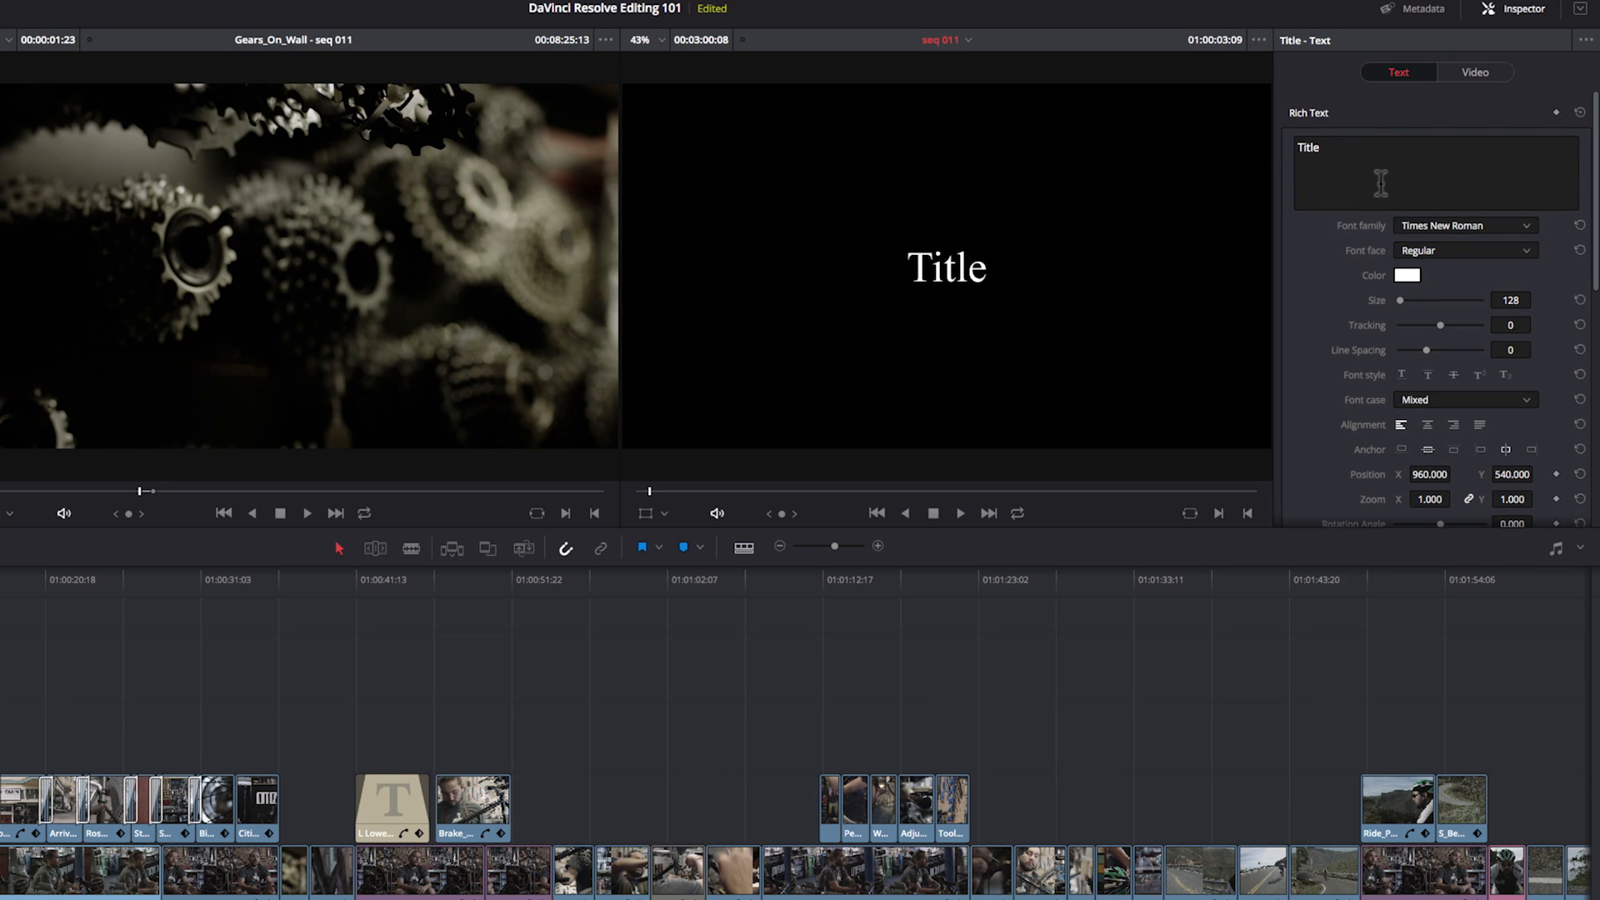
double_click(1330, 148)
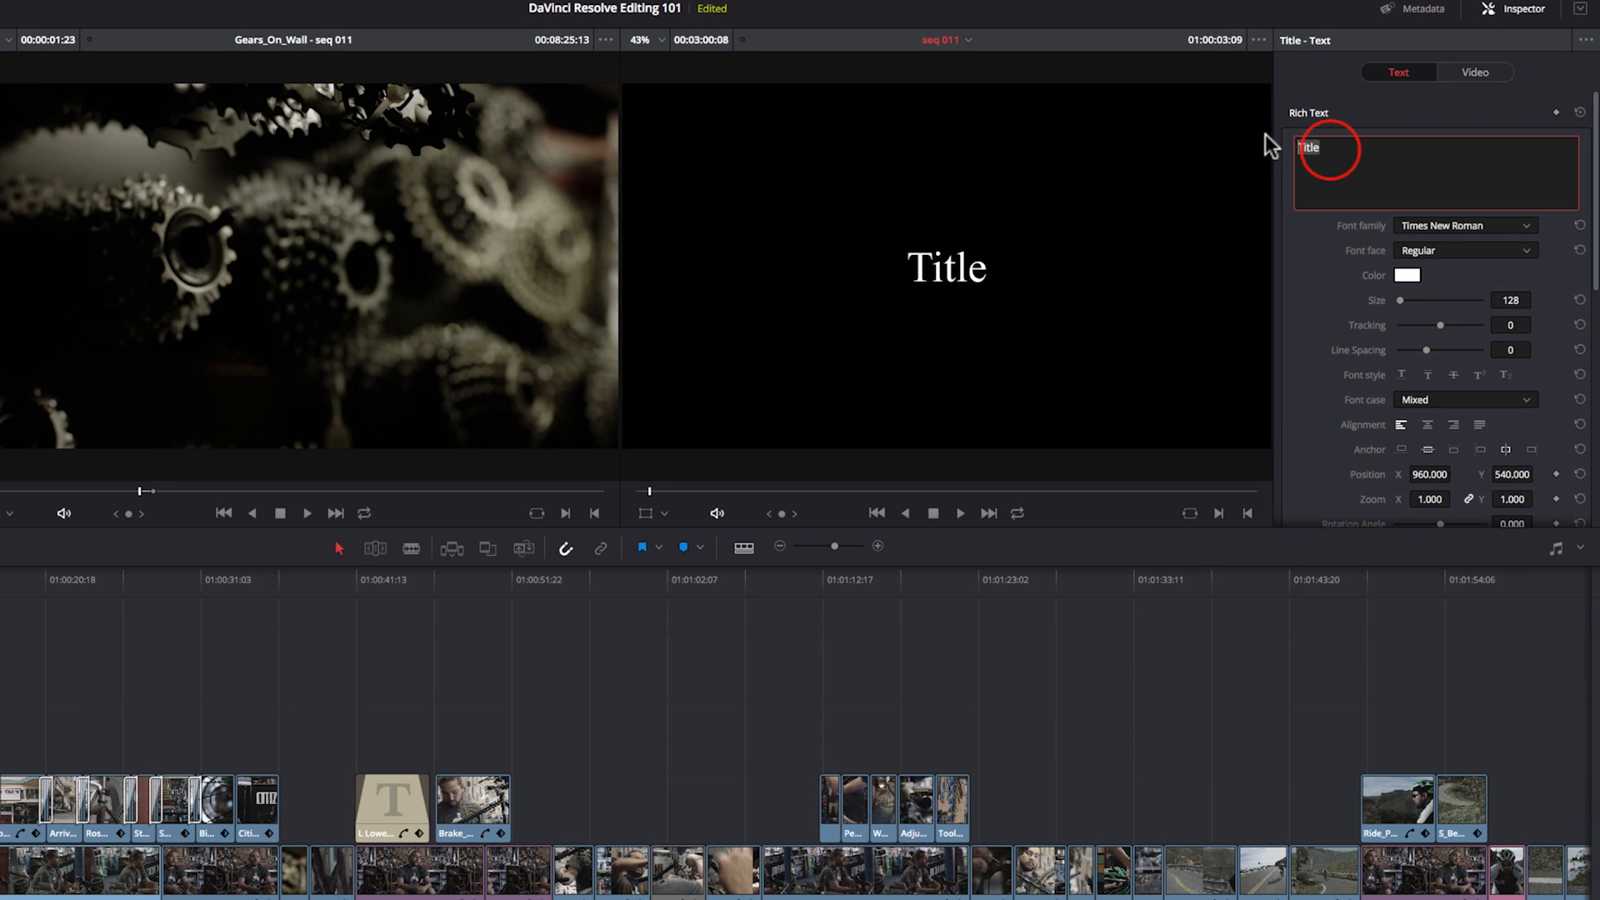
text(Citi)
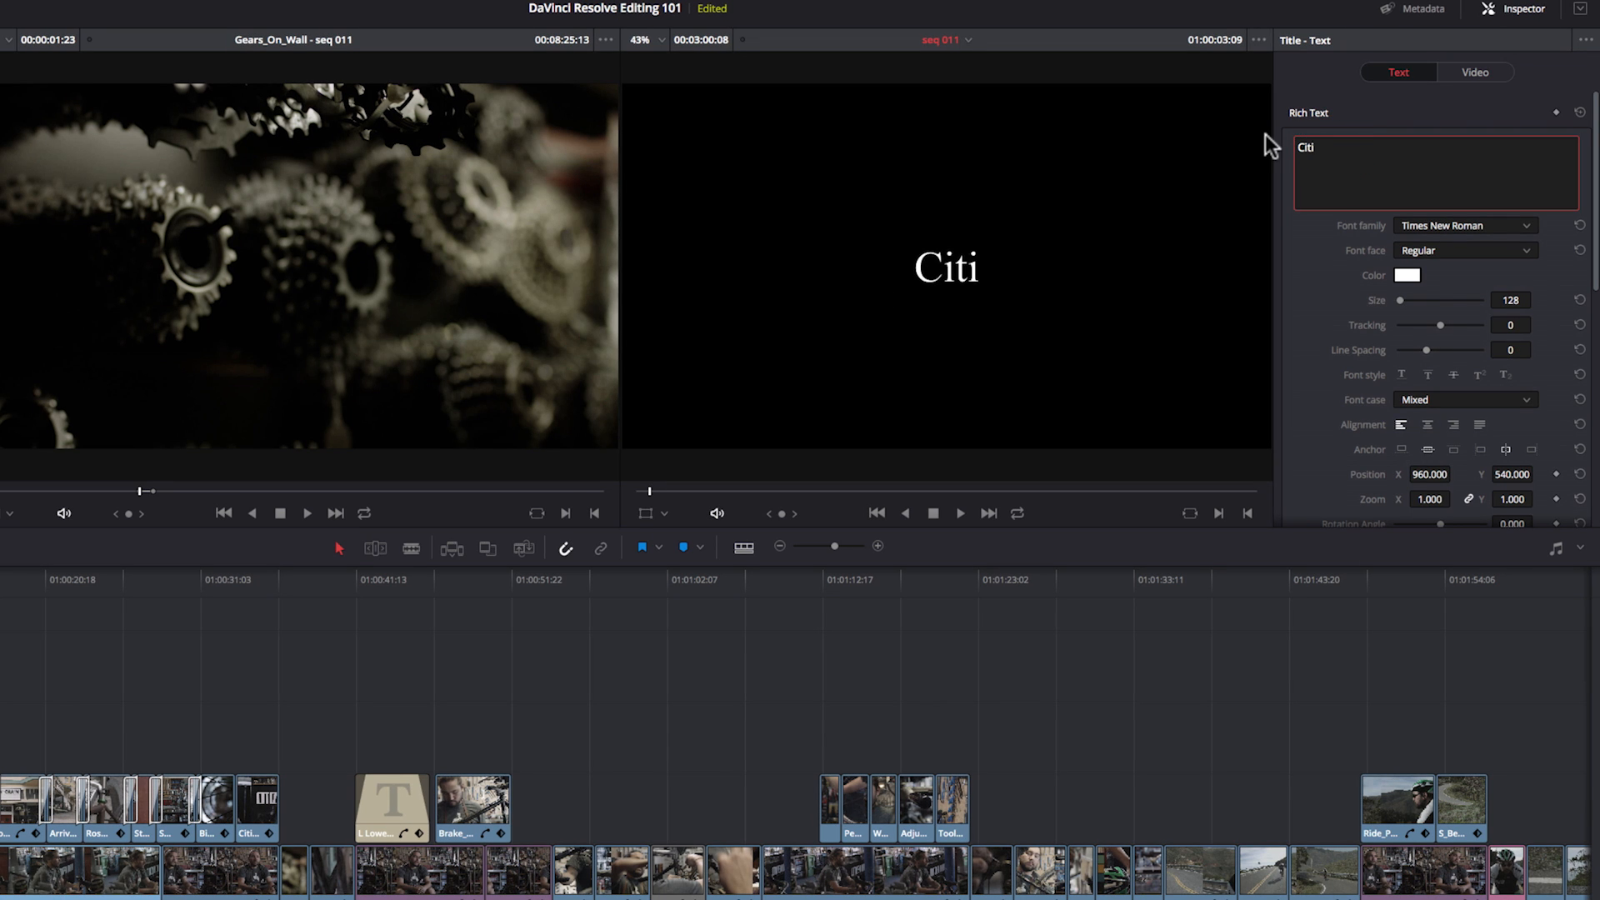
text(zen Chain)
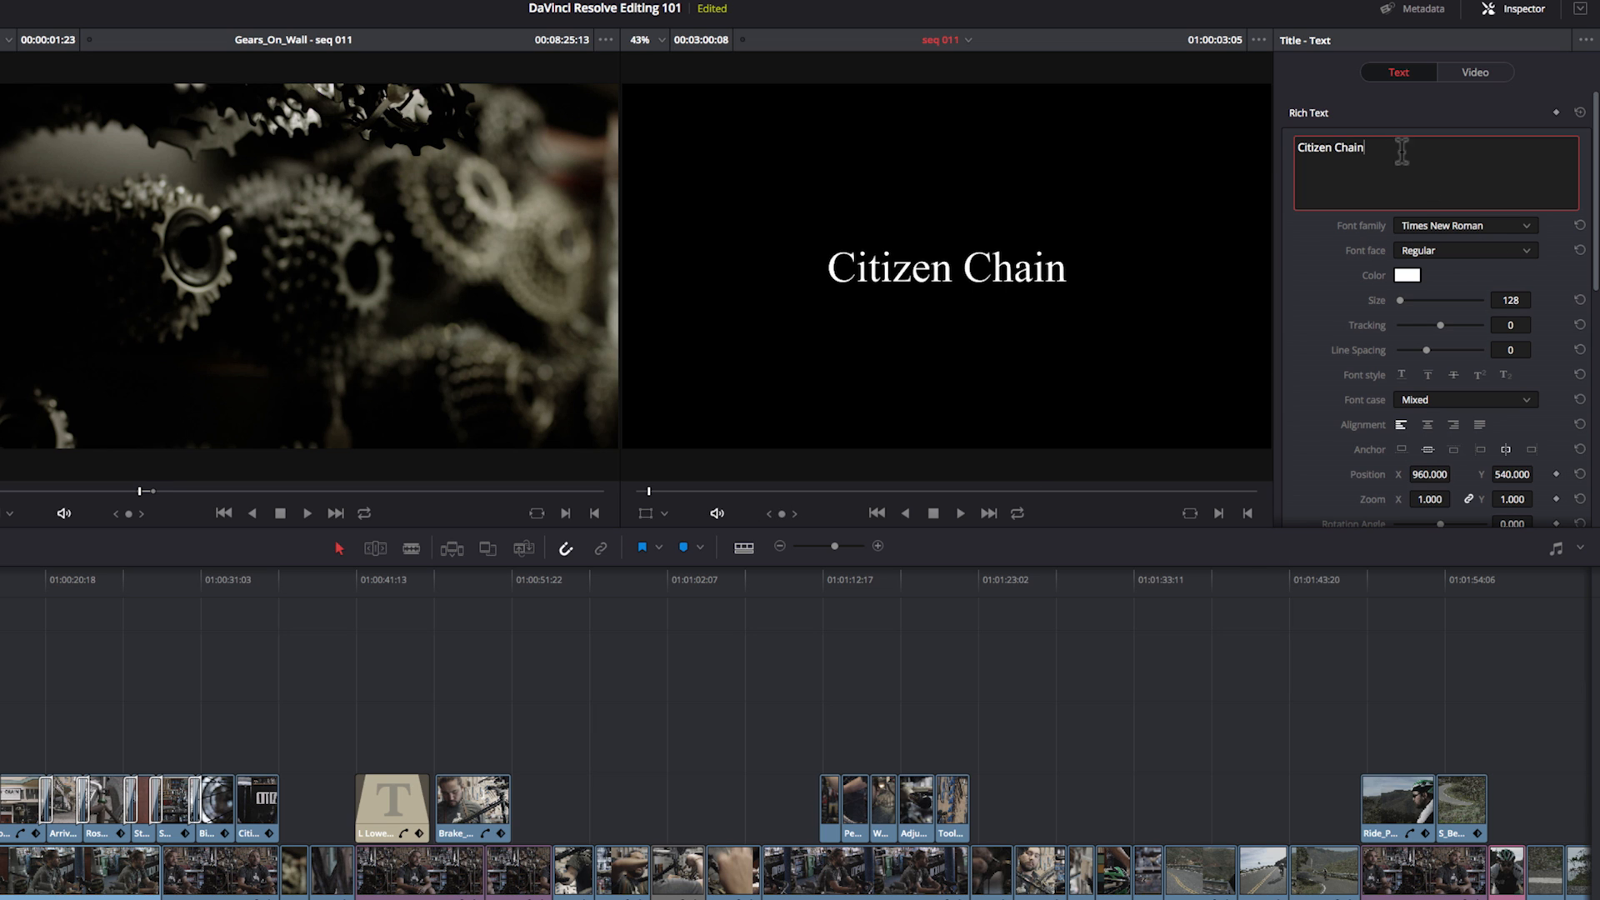
Step: Set the title's font family to Gill Sans and review its drop shadow, stroke and background settings
drag(1384, 149, 1284, 147)
click(1525, 227)
mouse_move(1595, 237)
mouse_down()
mouse_move(1588, 423)
mouse_move(1591, 383)
mouse_up()
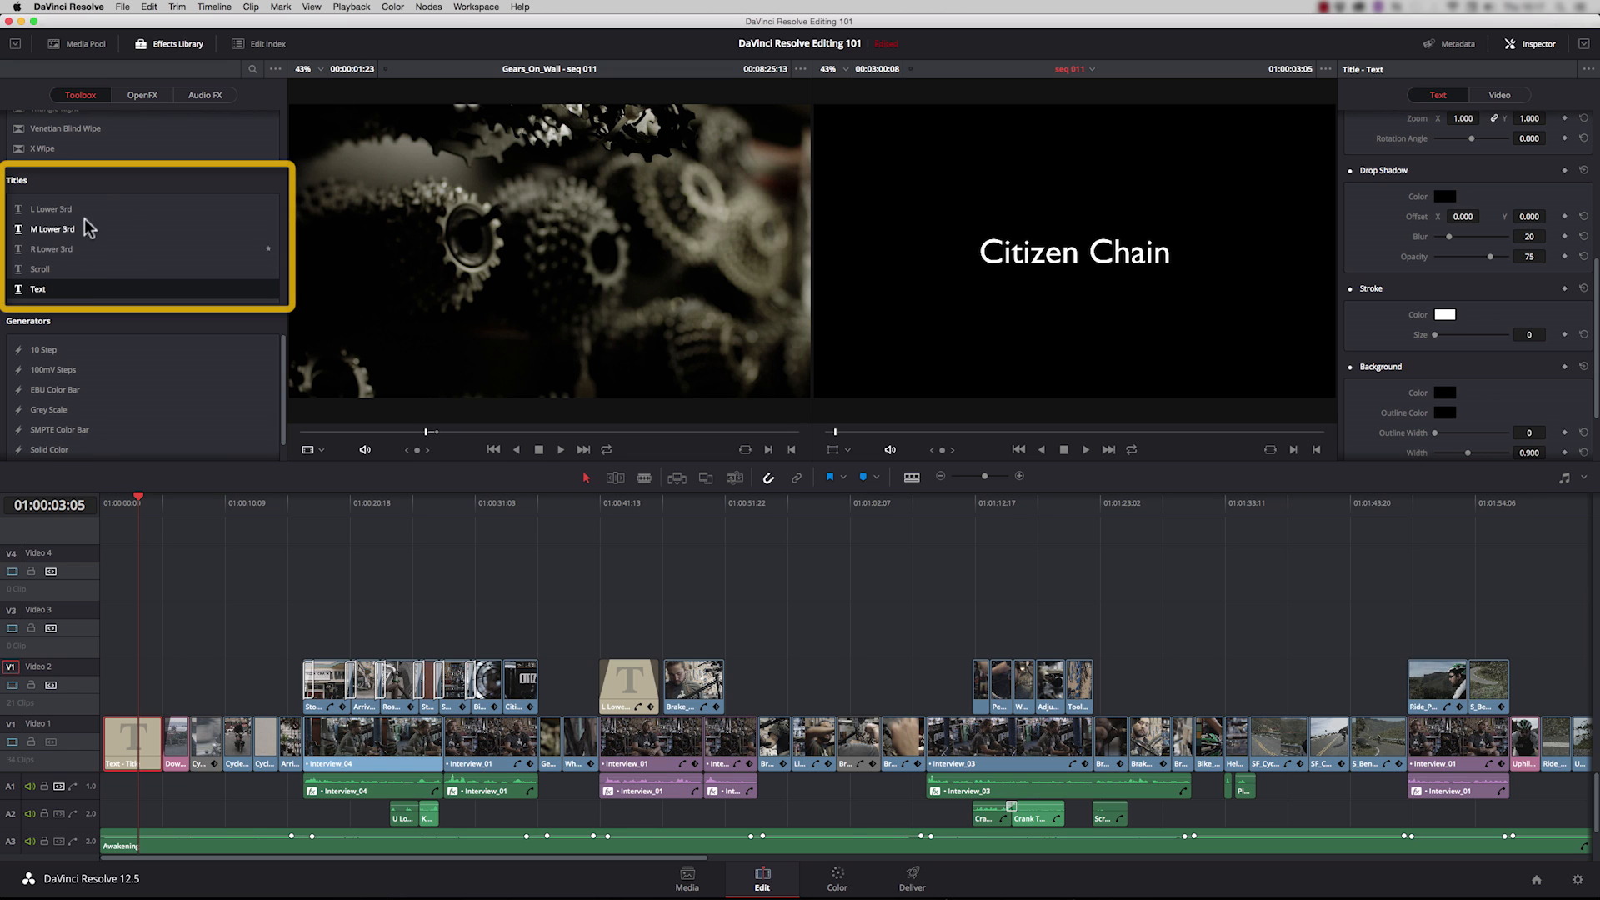
Step: Examine the text settings of both lines in the L Lower 3rd title over the Interview_01 clip
click(623, 500)
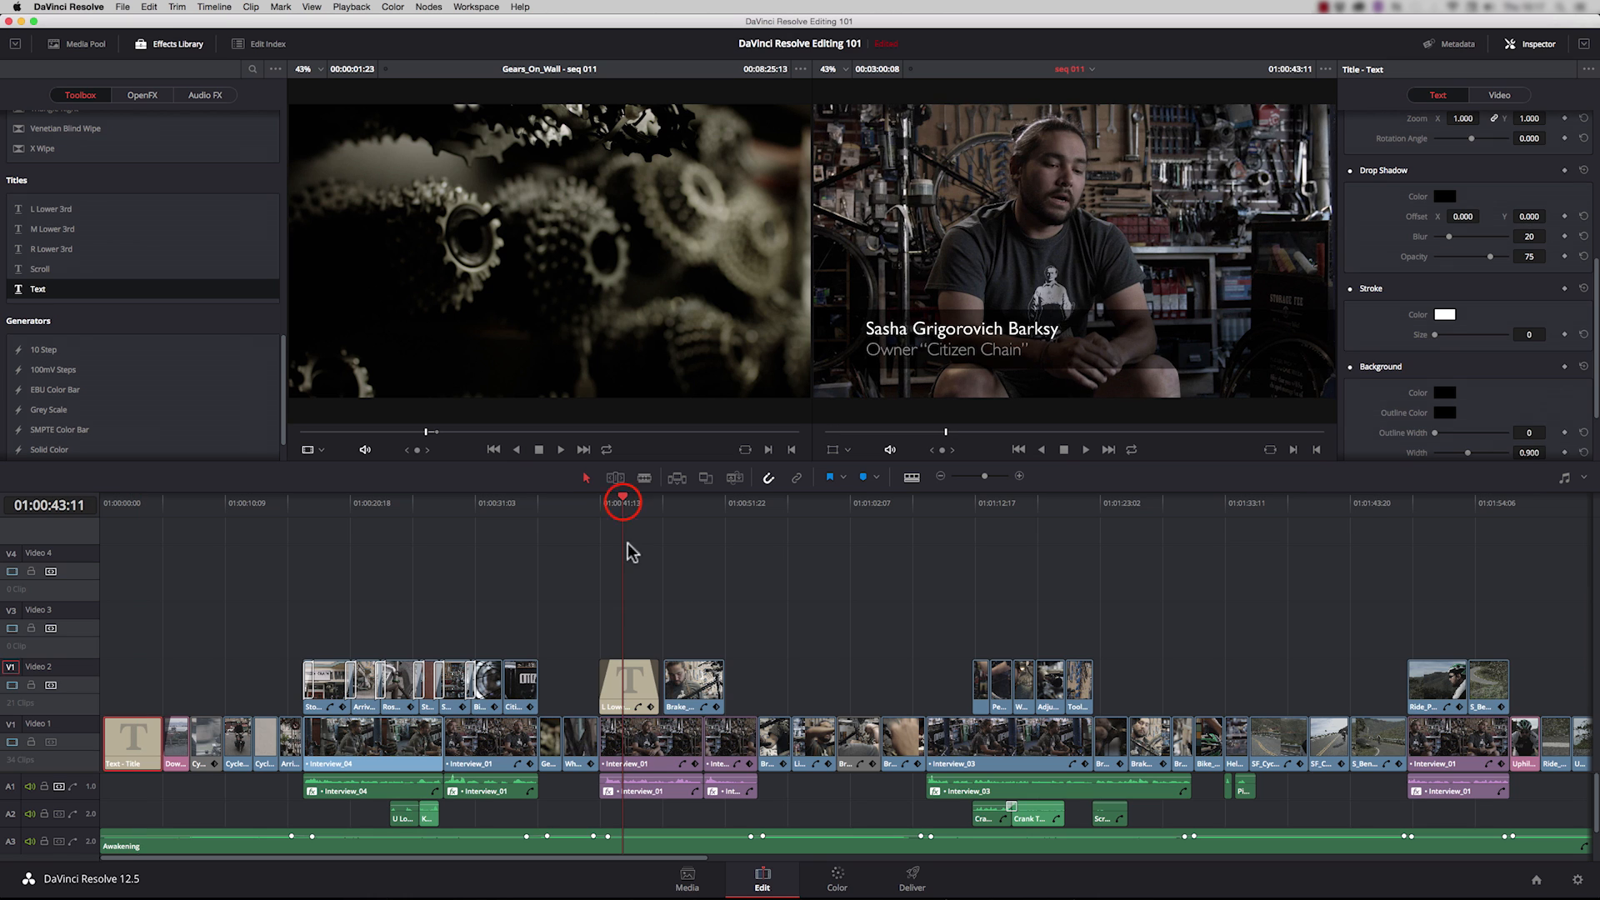
drag(593, 631, 627, 669)
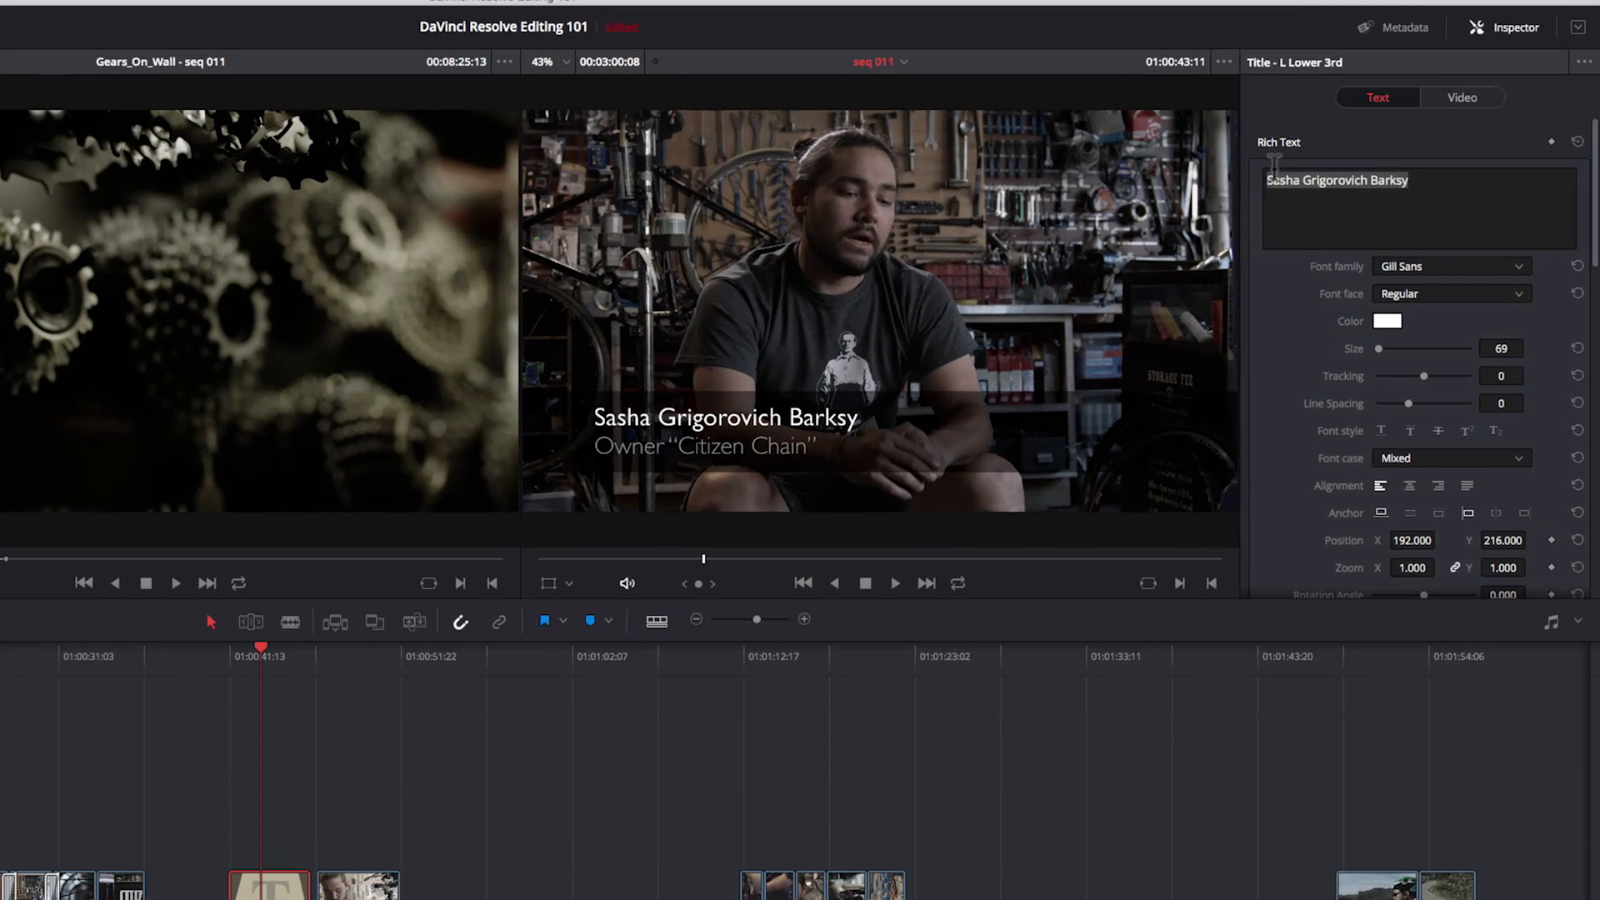
drag(1592, 249, 1595, 388)
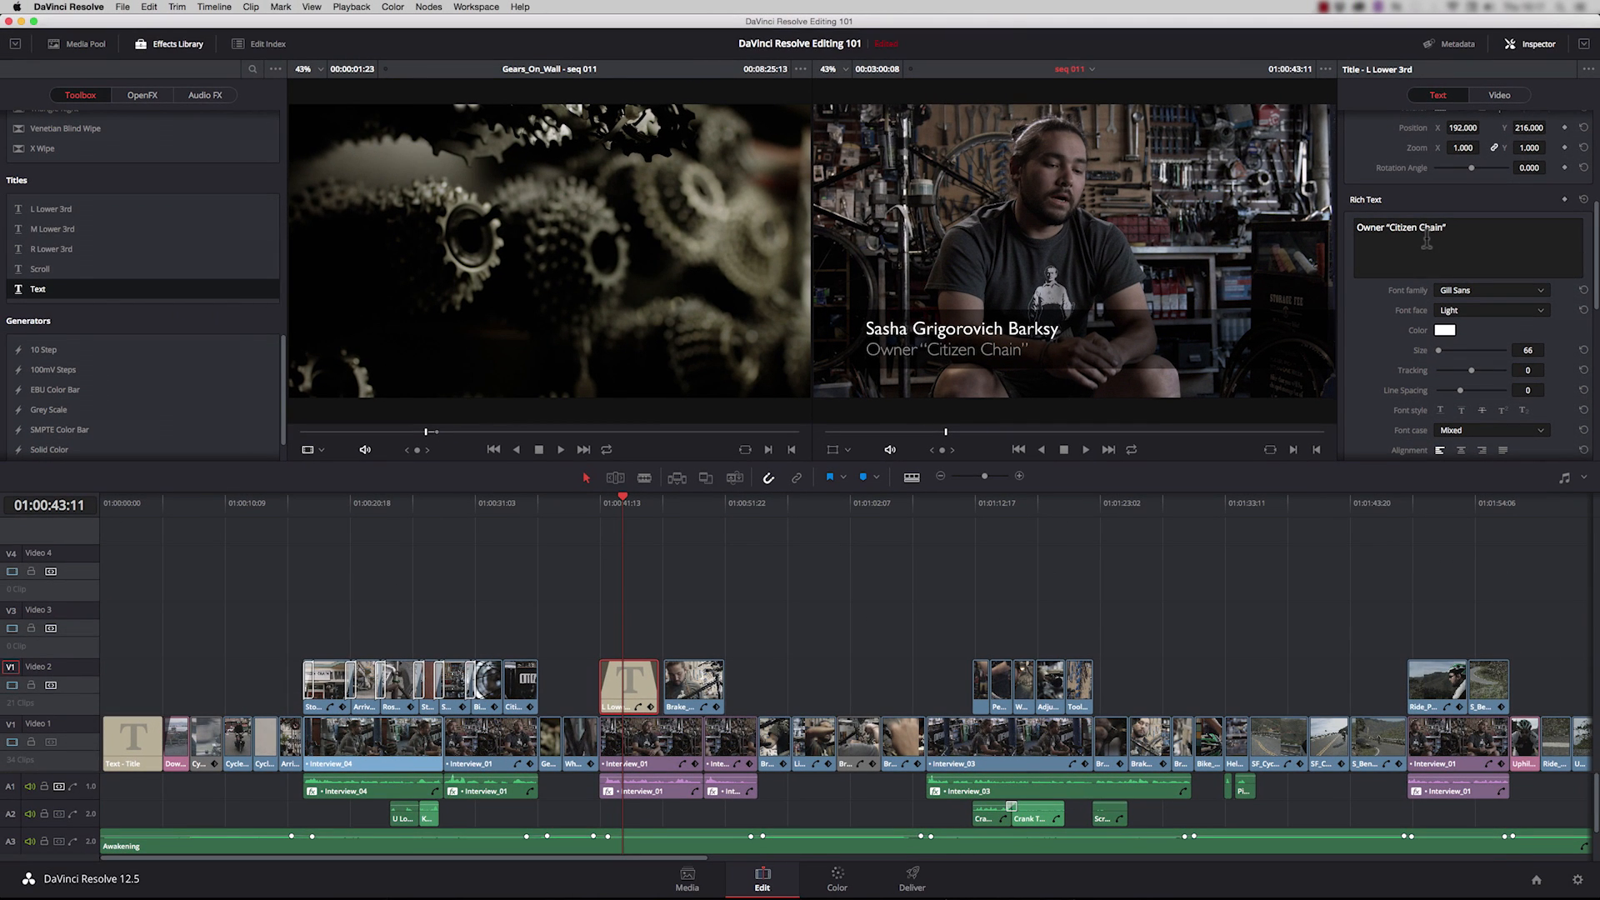
Step: Play back the L Lower 3rd title from its beginning on Video 2
click(635, 680)
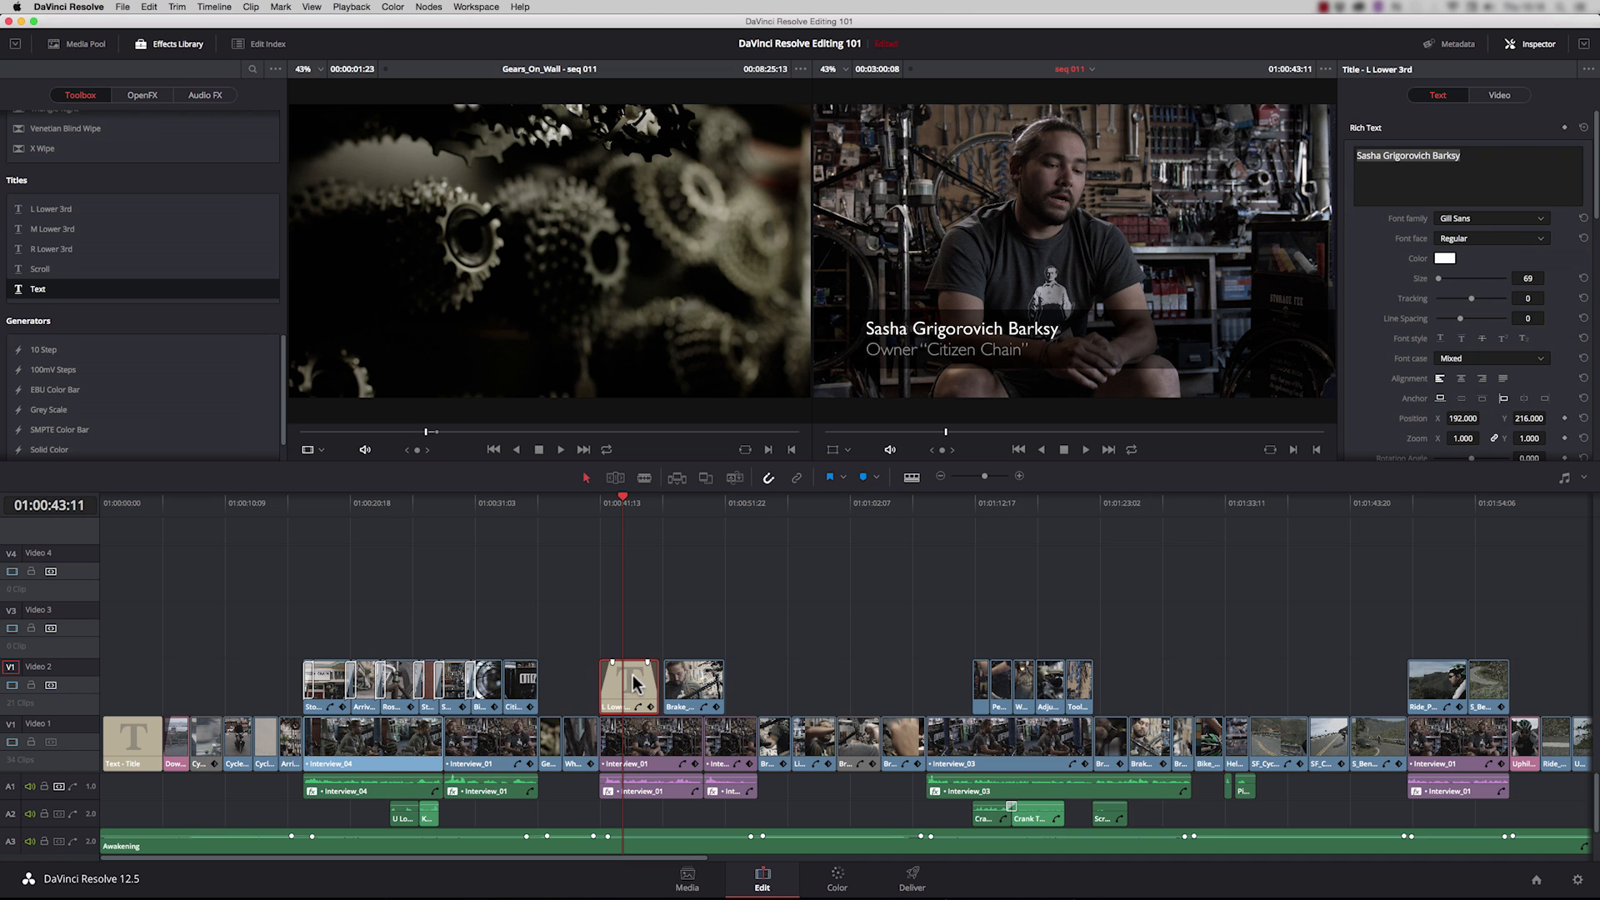
click(613, 664)
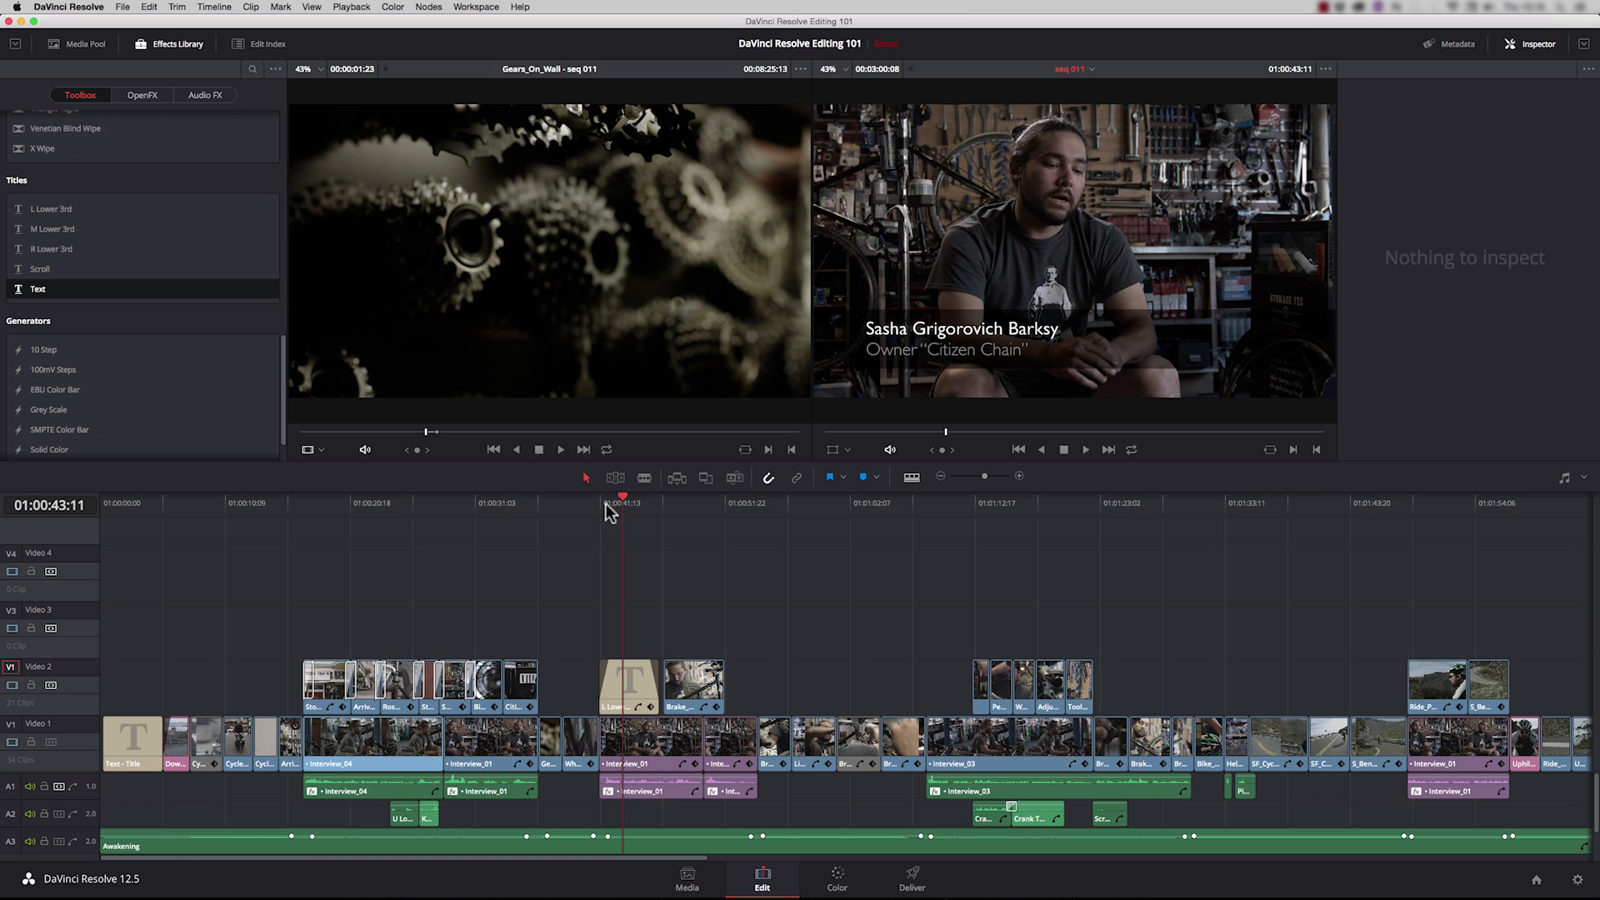
click(606, 503)
key(space)
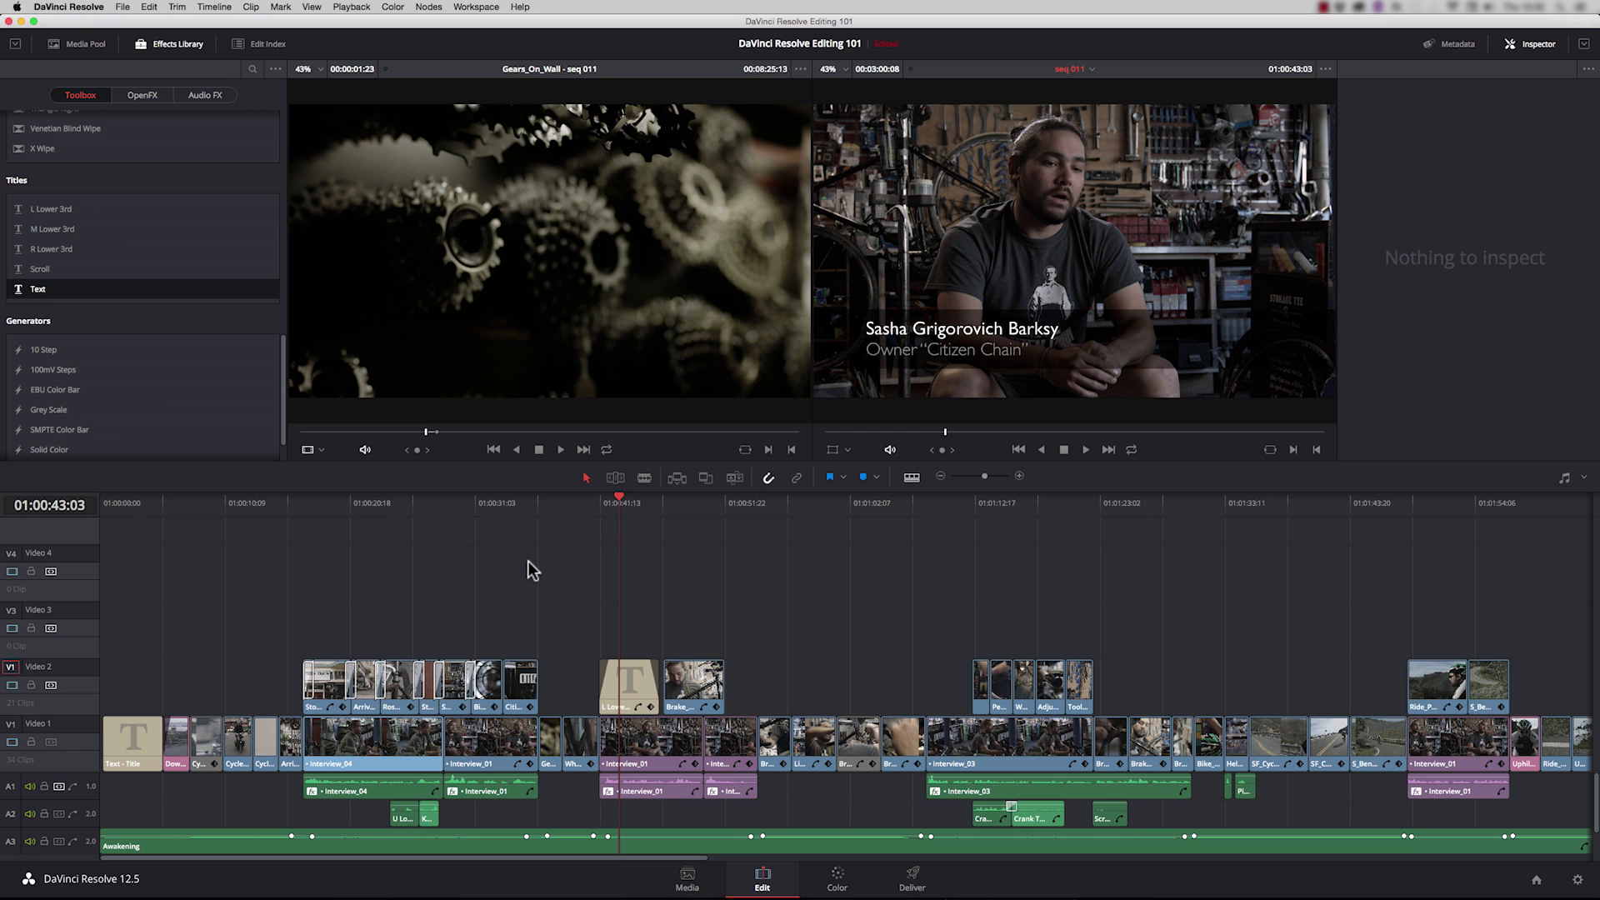
Step: Switch to Finder and place Logo.tif from the Logo folder on Video 1 directly after the Downhill_Ride_Sunset clip
key(super+Tab)
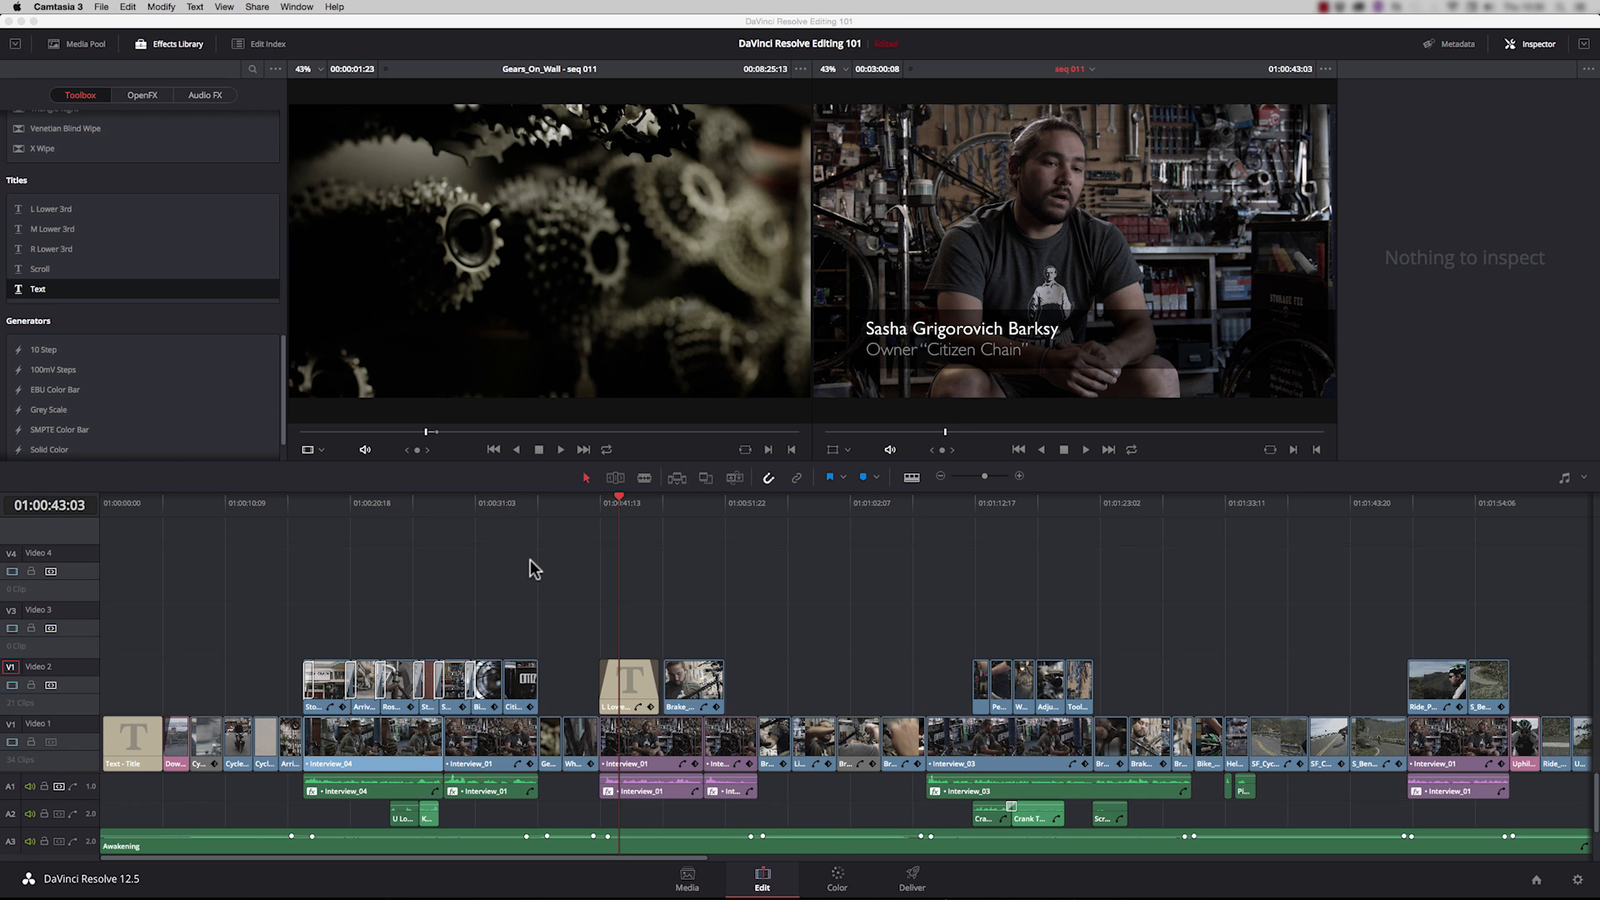
key(super+Tab)
key(Tab)
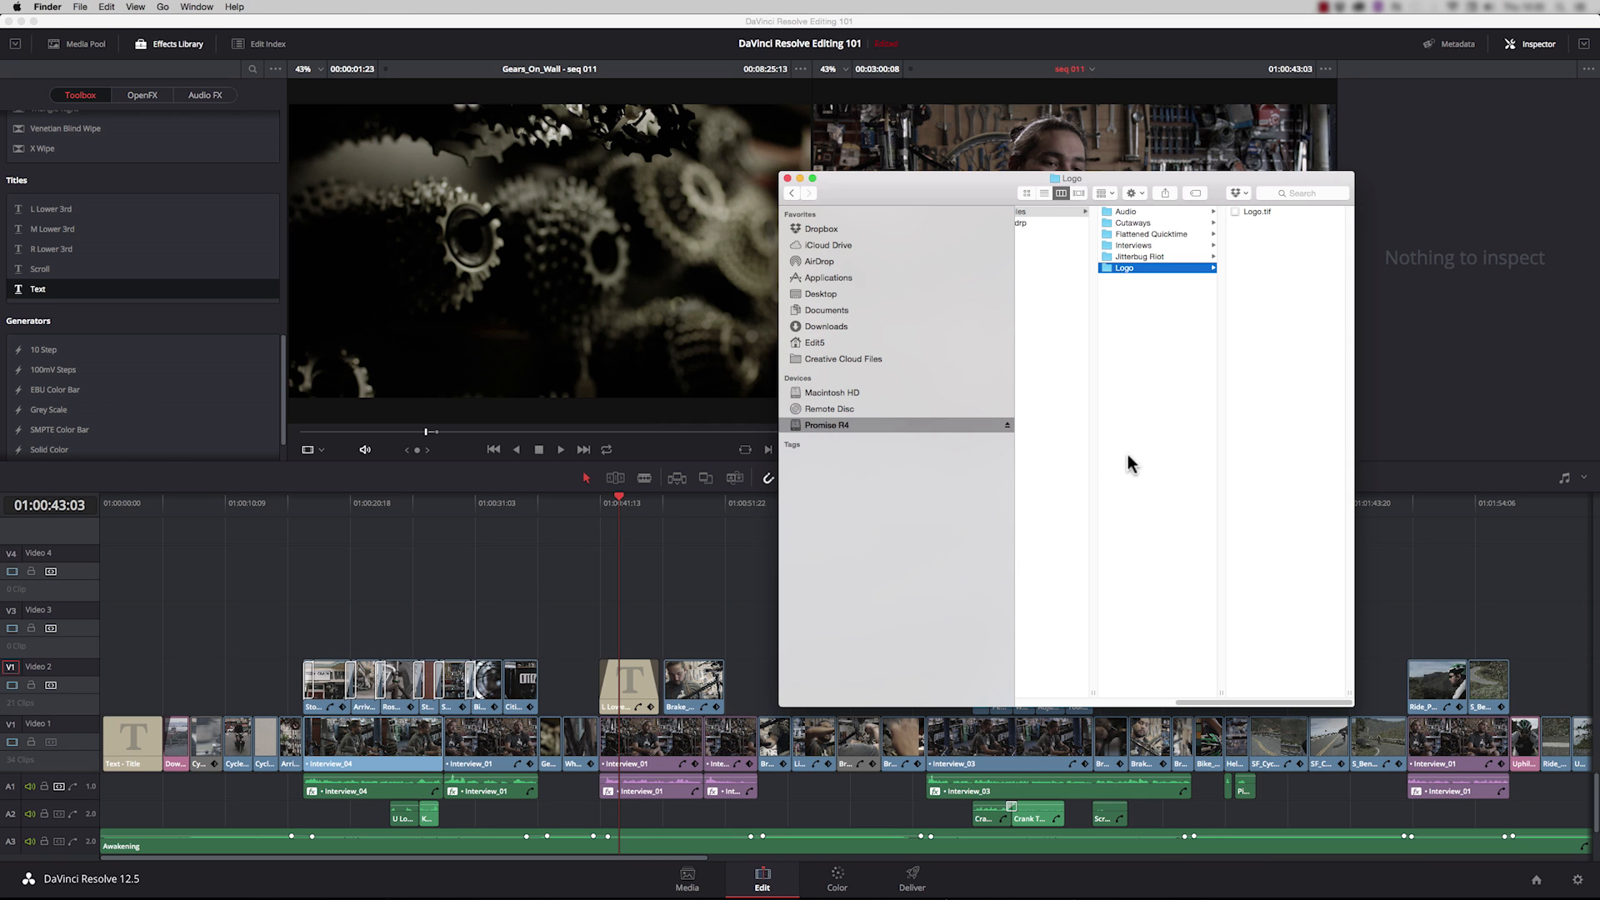
click(597, 867)
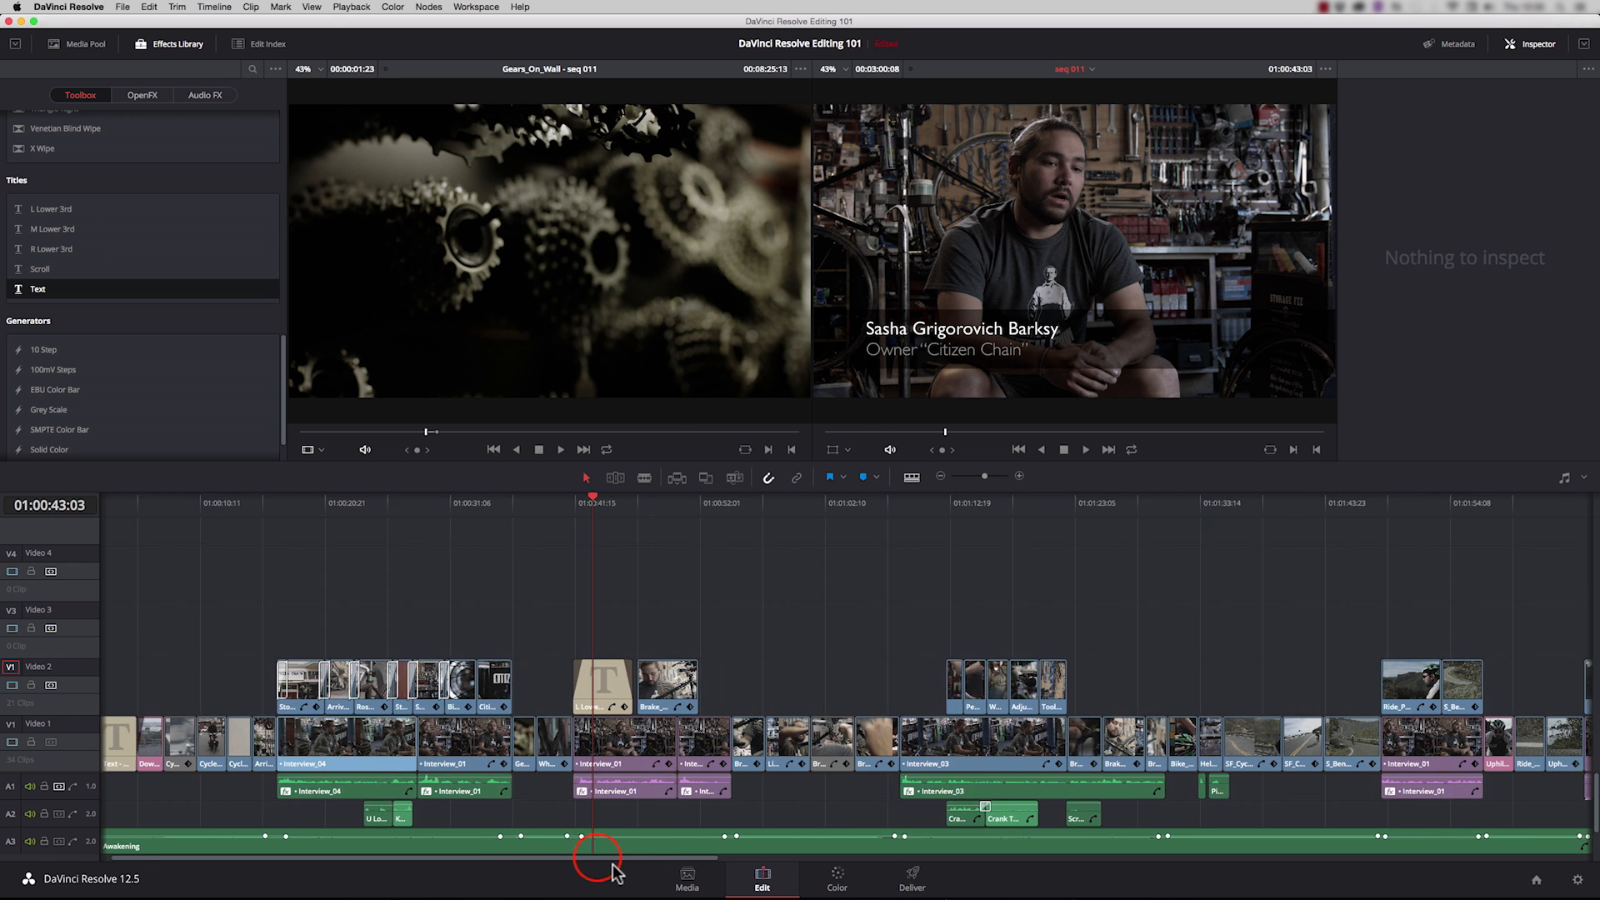
drag(828, 864, 1128, 872)
key(super+Tab)
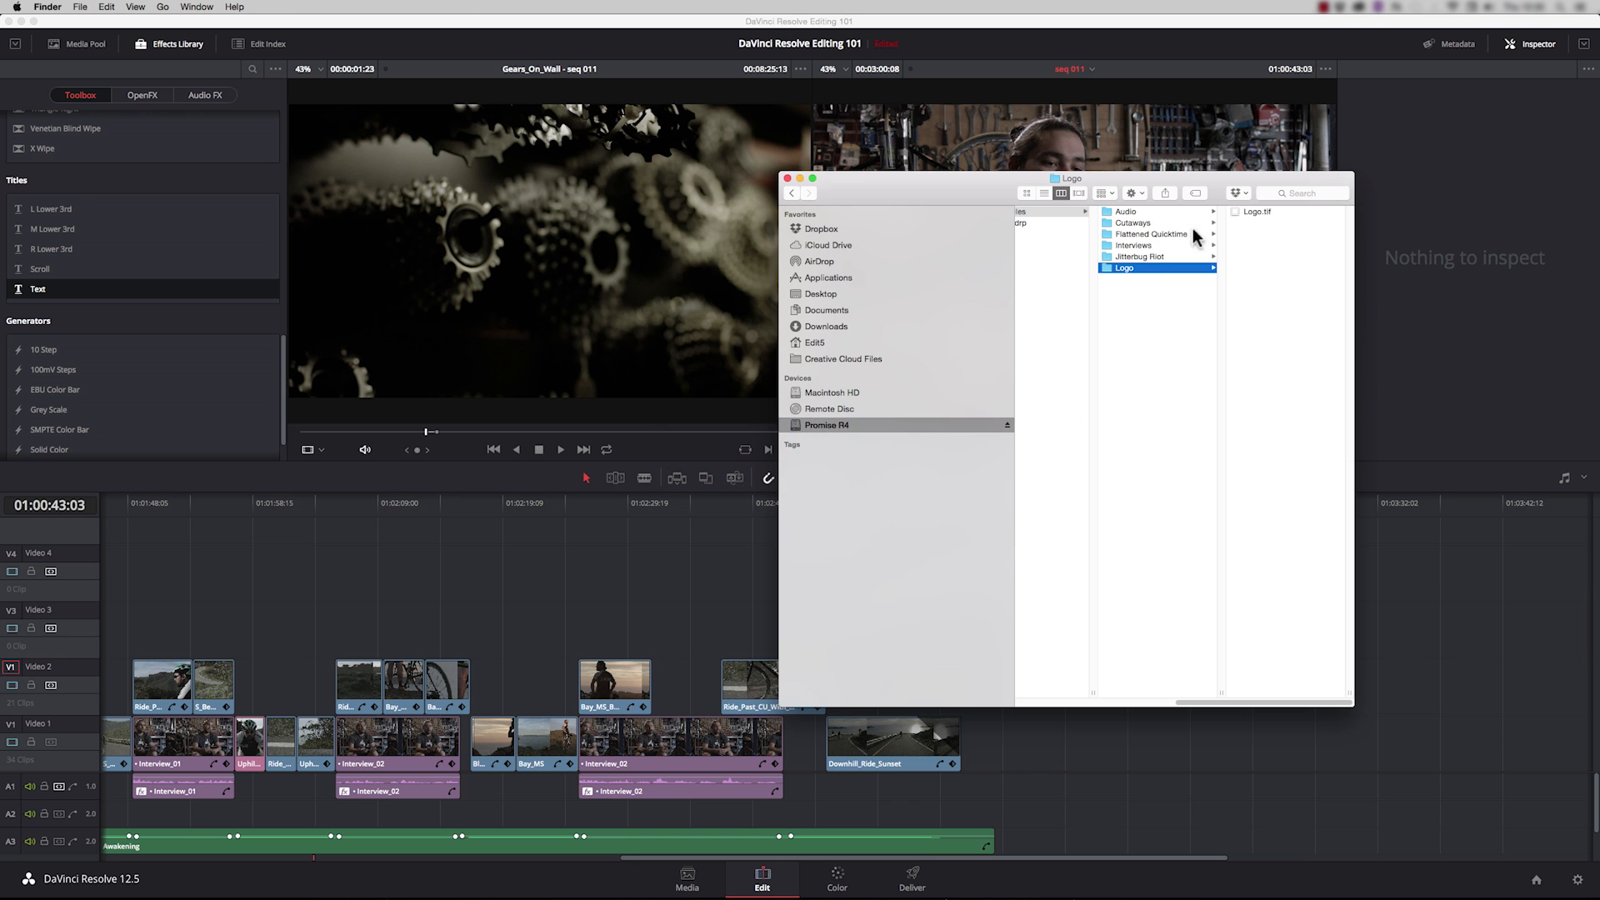
drag(1251, 219, 967, 742)
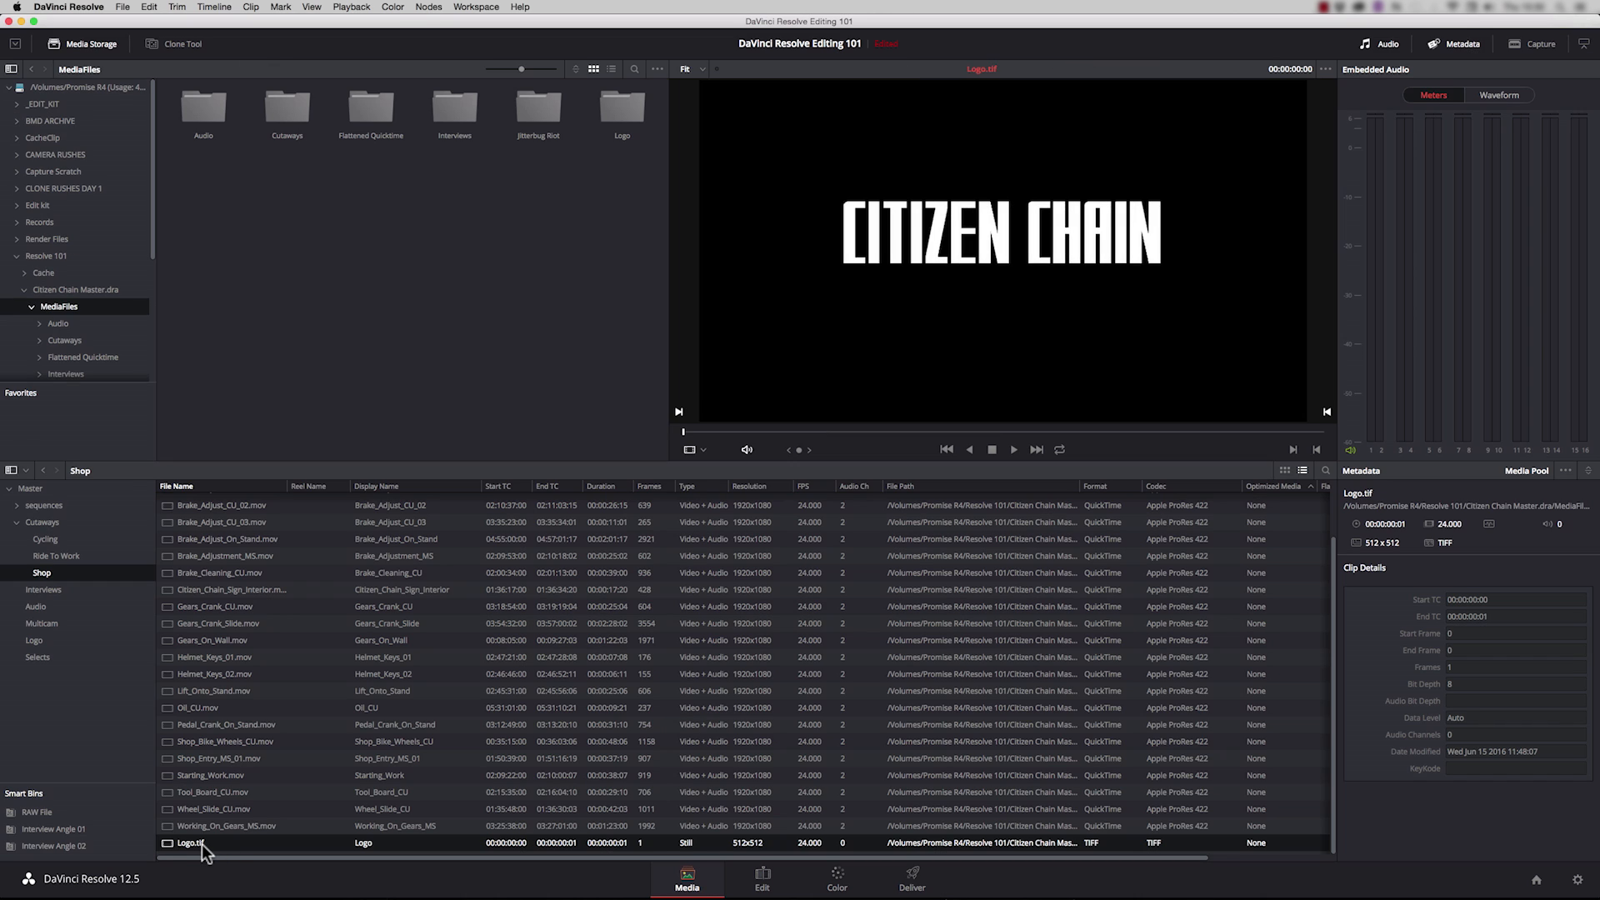
Step: Check the Logo bin on the Media page, and return to the Edit page with the playhead on the logo clip
drag(202, 843, 40, 642)
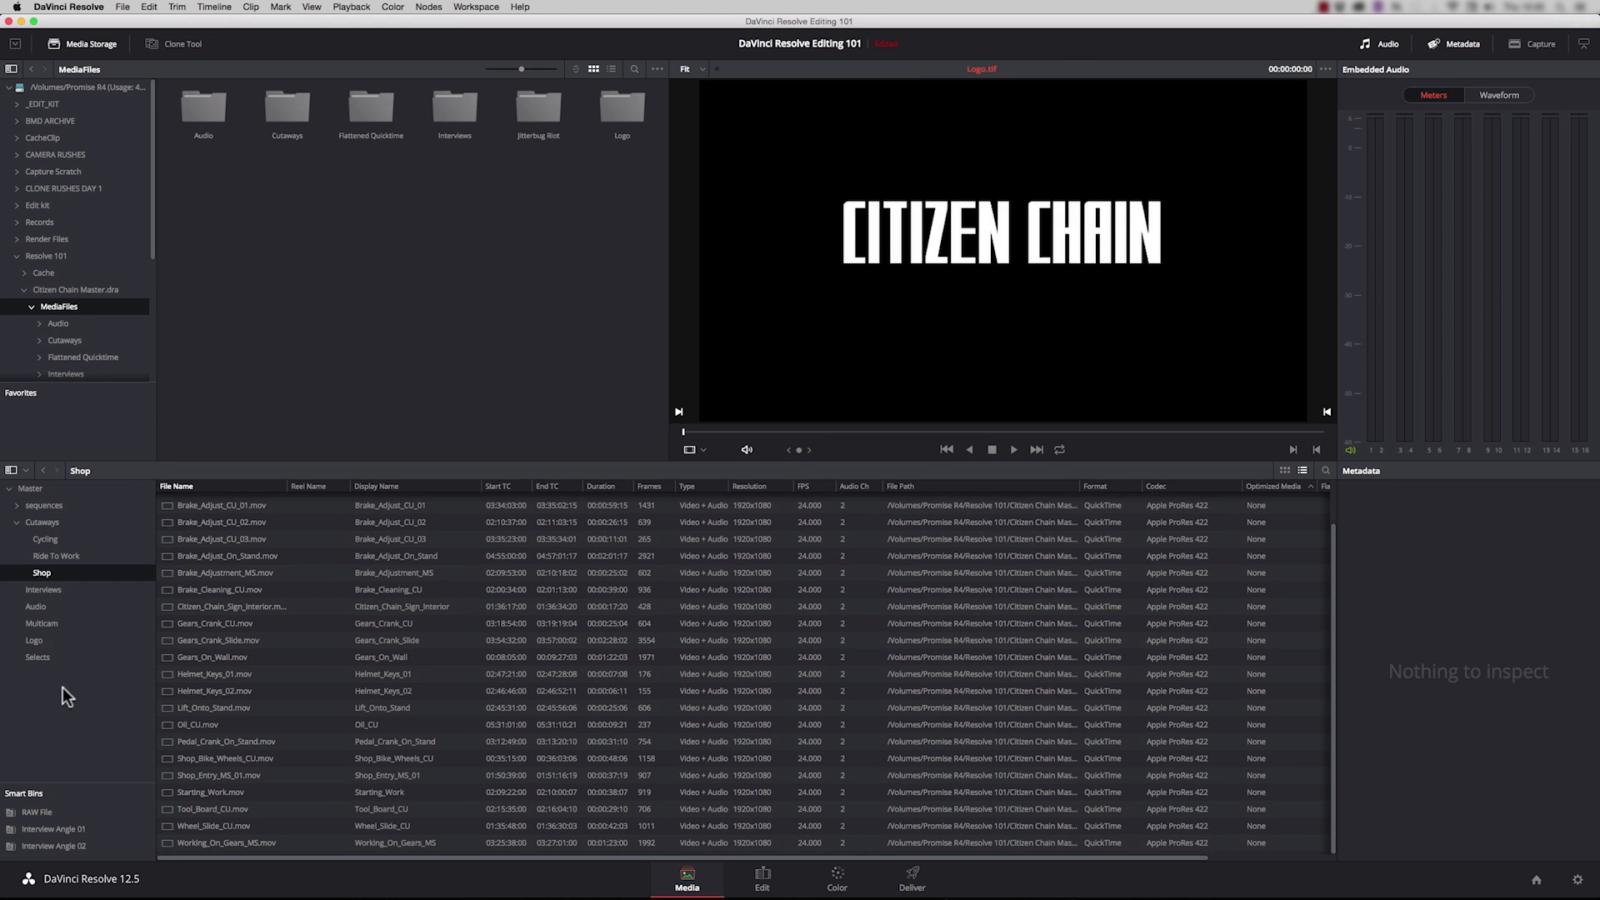
click(34, 640)
click(762, 876)
click(996, 500)
Step: Reframe the Interview_01 clip under the lower third with zoom 1.240, position X 100 and position Y -115
drag(726, 858, 184, 834)
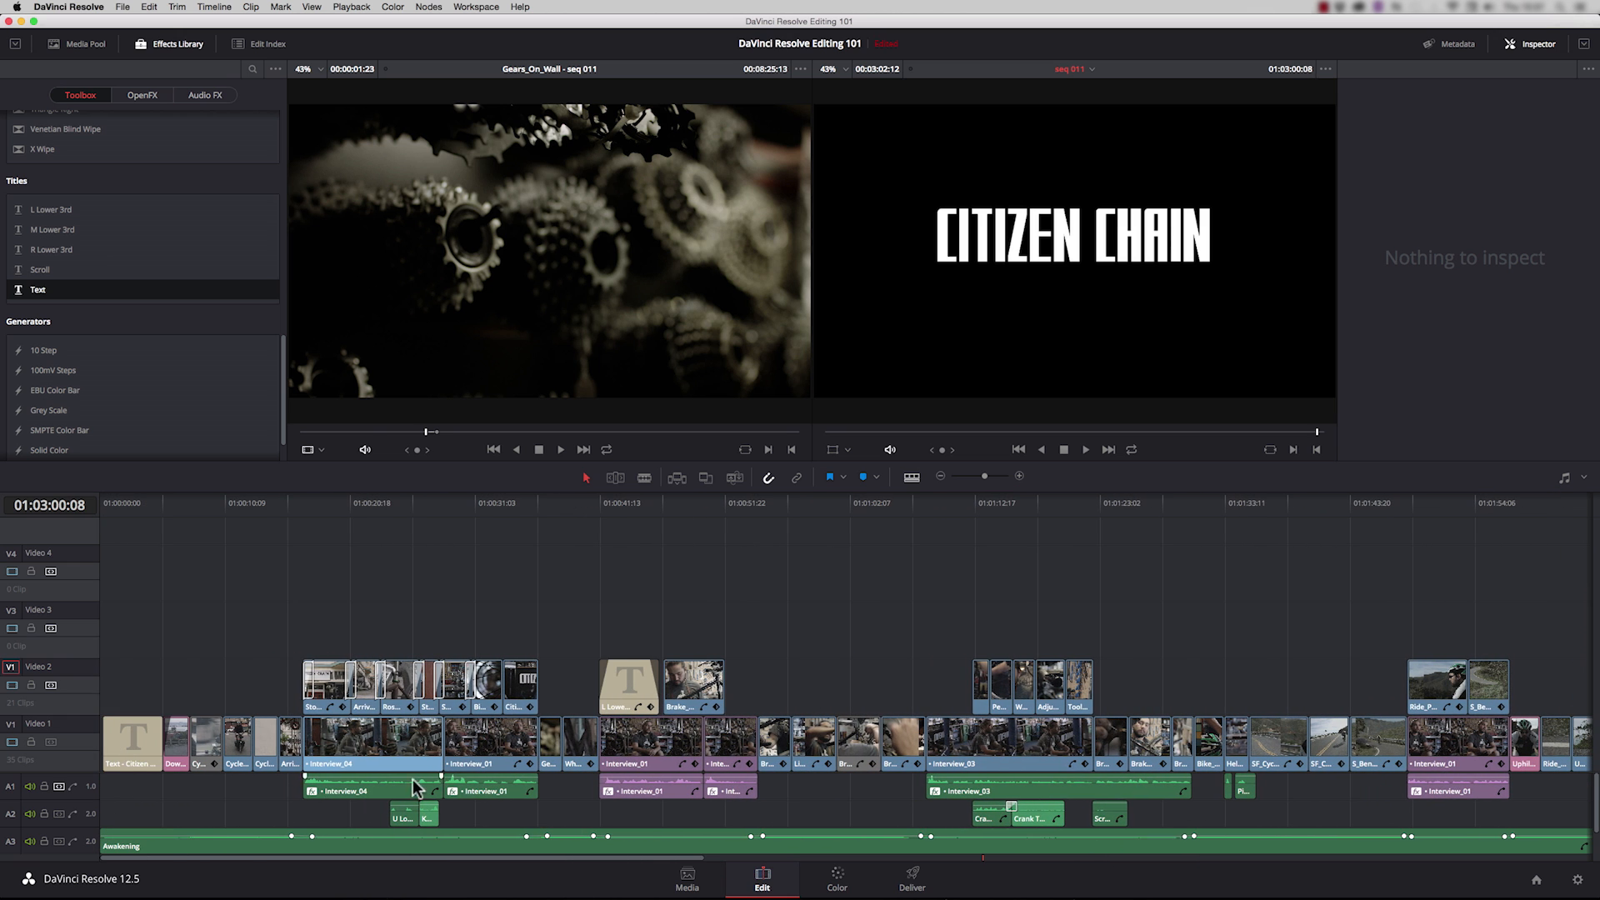
click(639, 503)
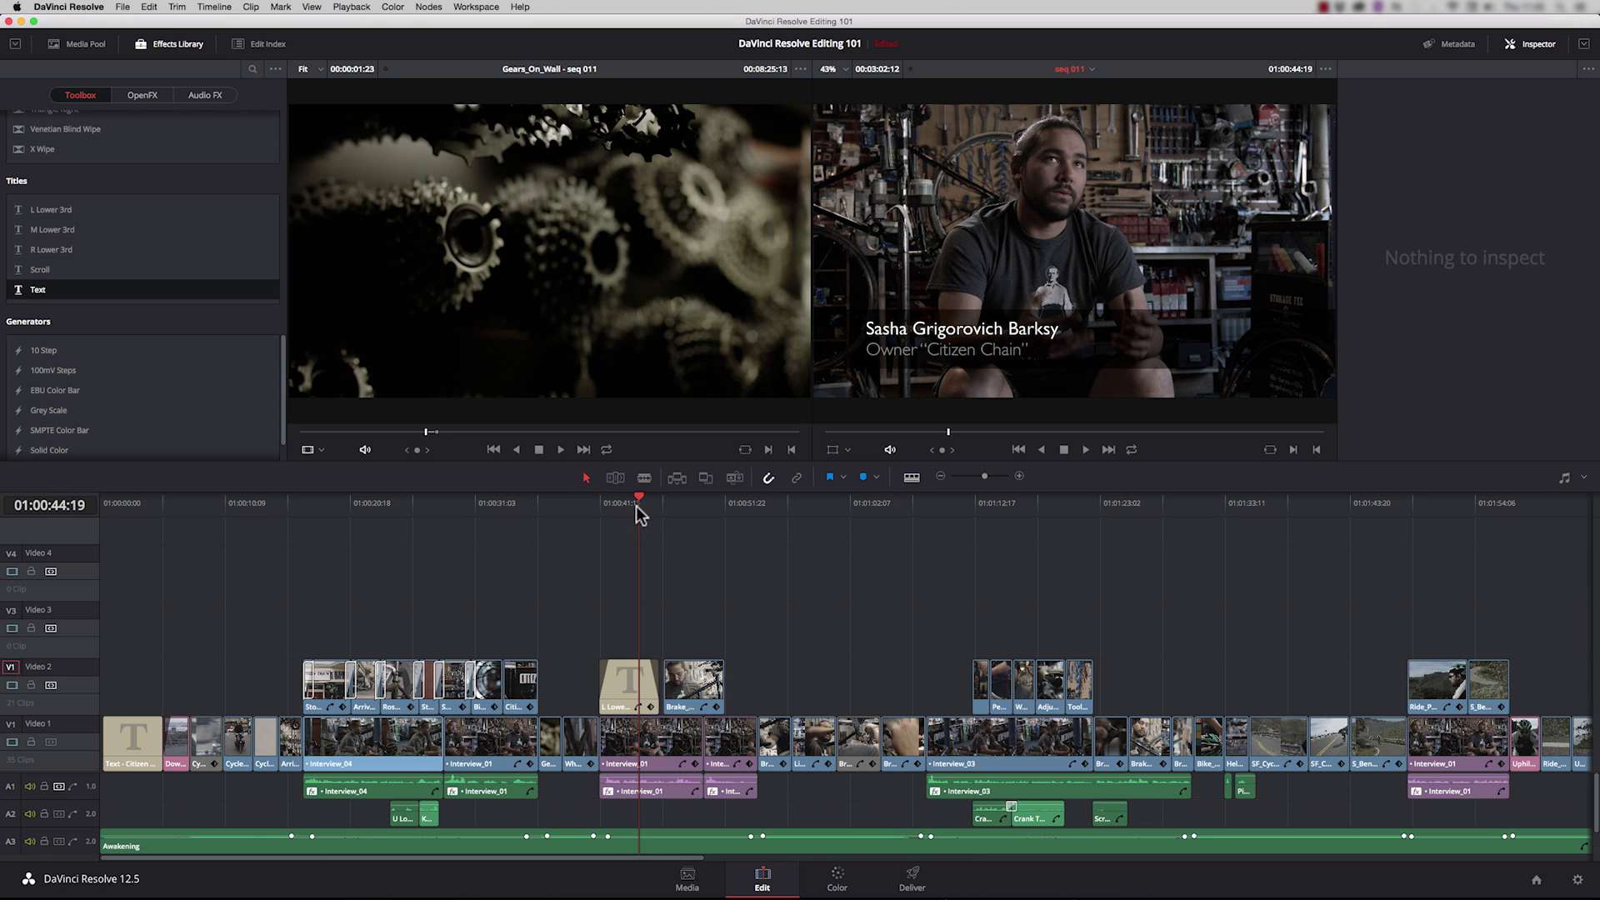
click(658, 750)
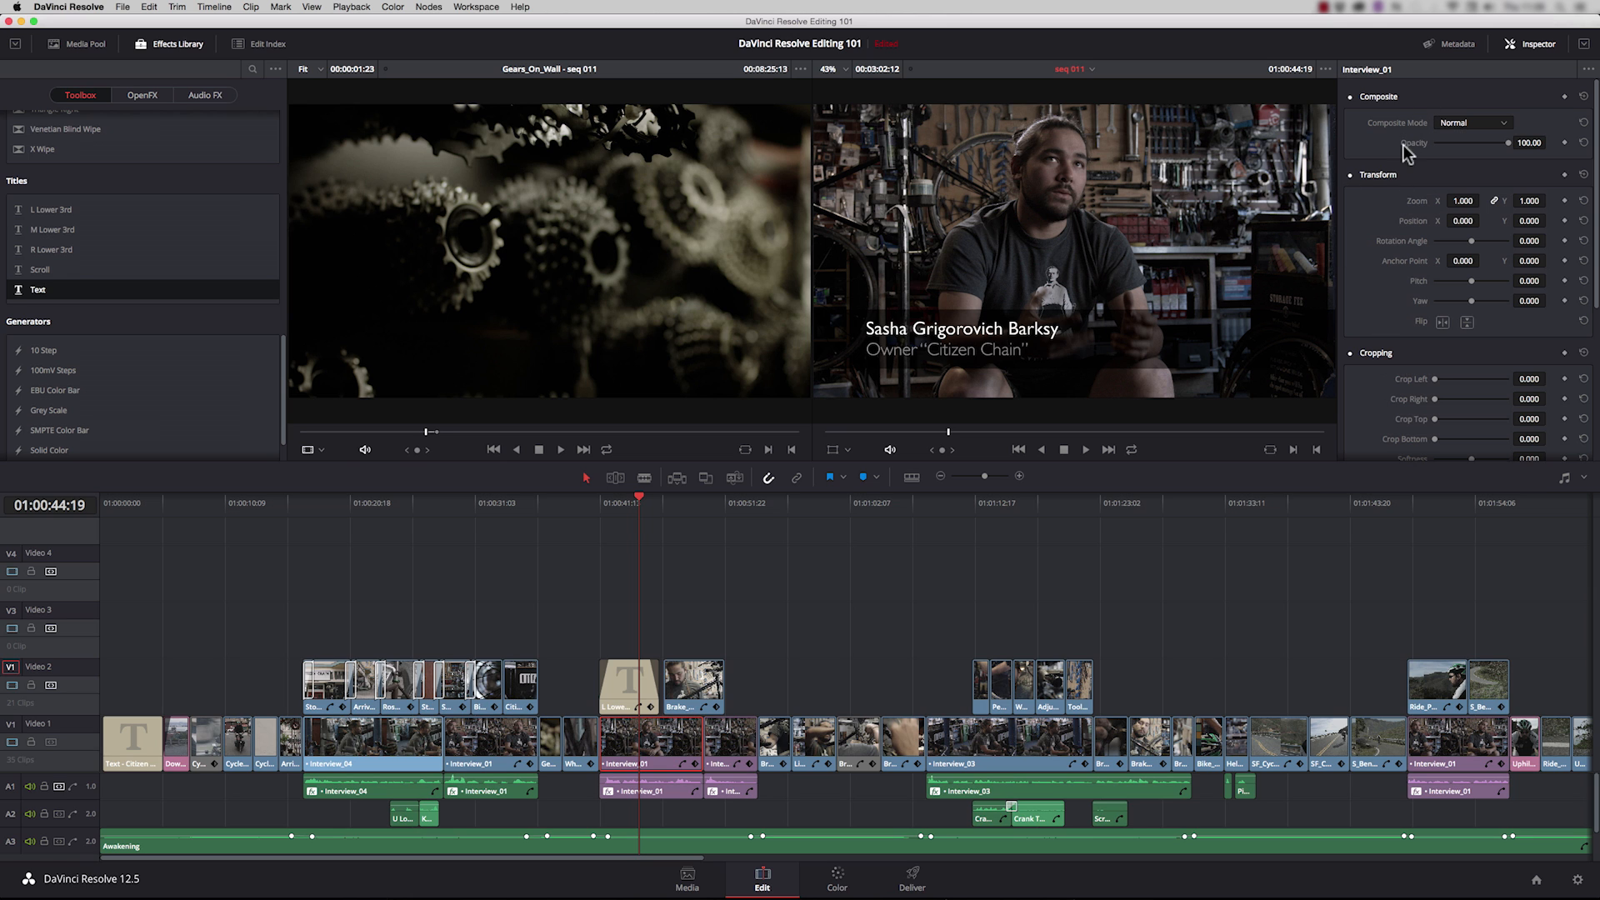
drag(1463, 201, 1473, 241)
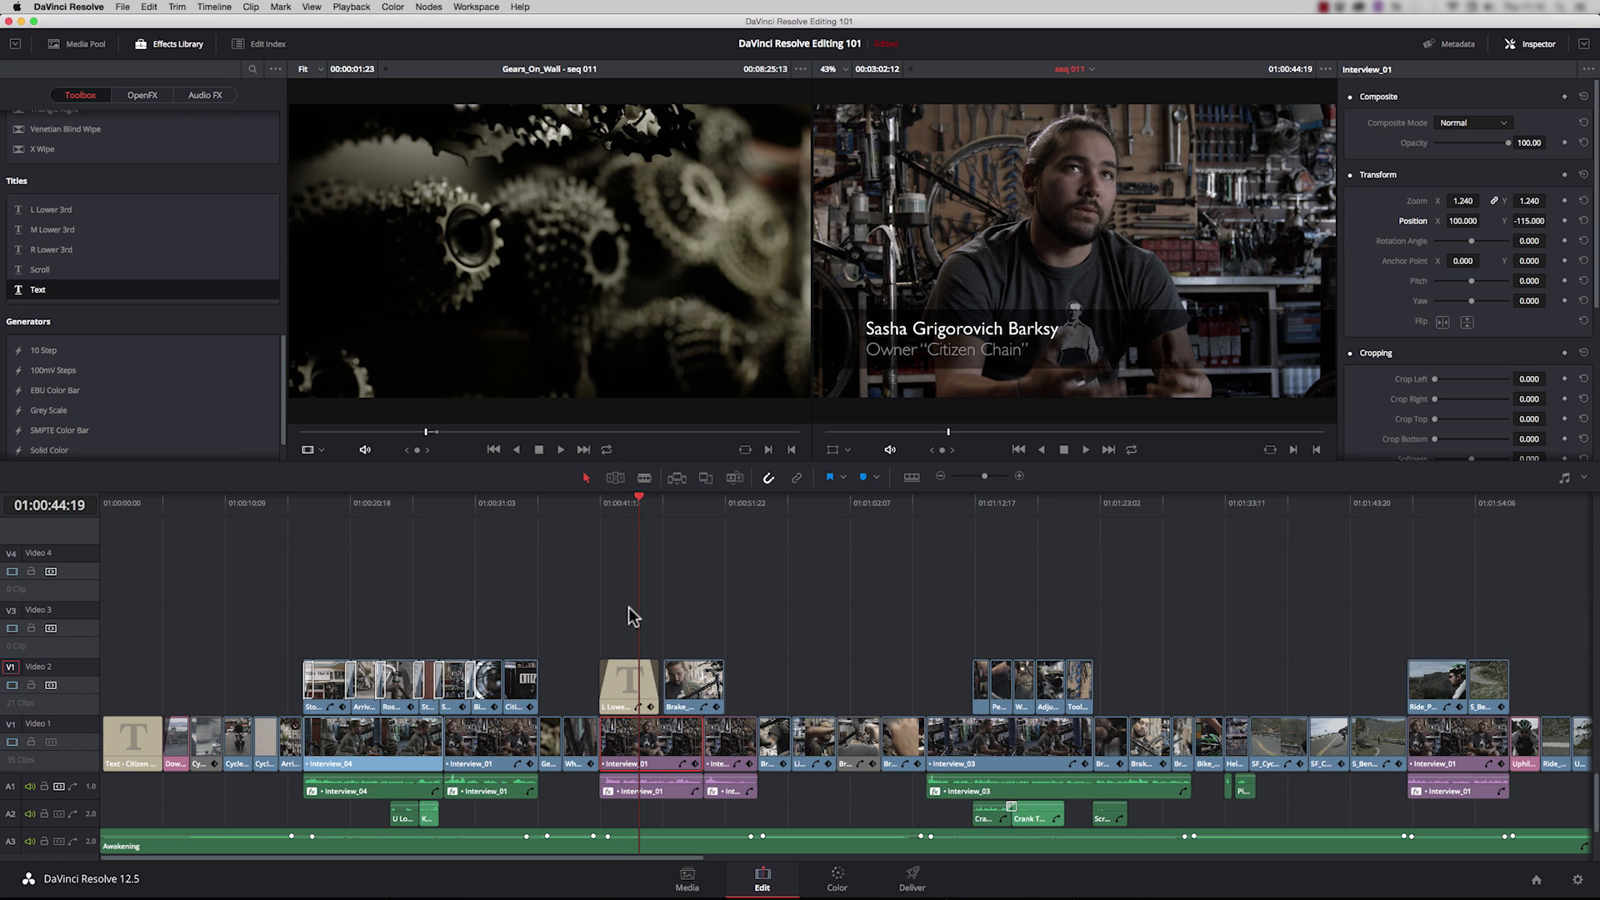
Step: Copy the reframed Interview_01 clip and paste its position, zoom and scale attributes onto the next Interview_01 clip
click(743, 505)
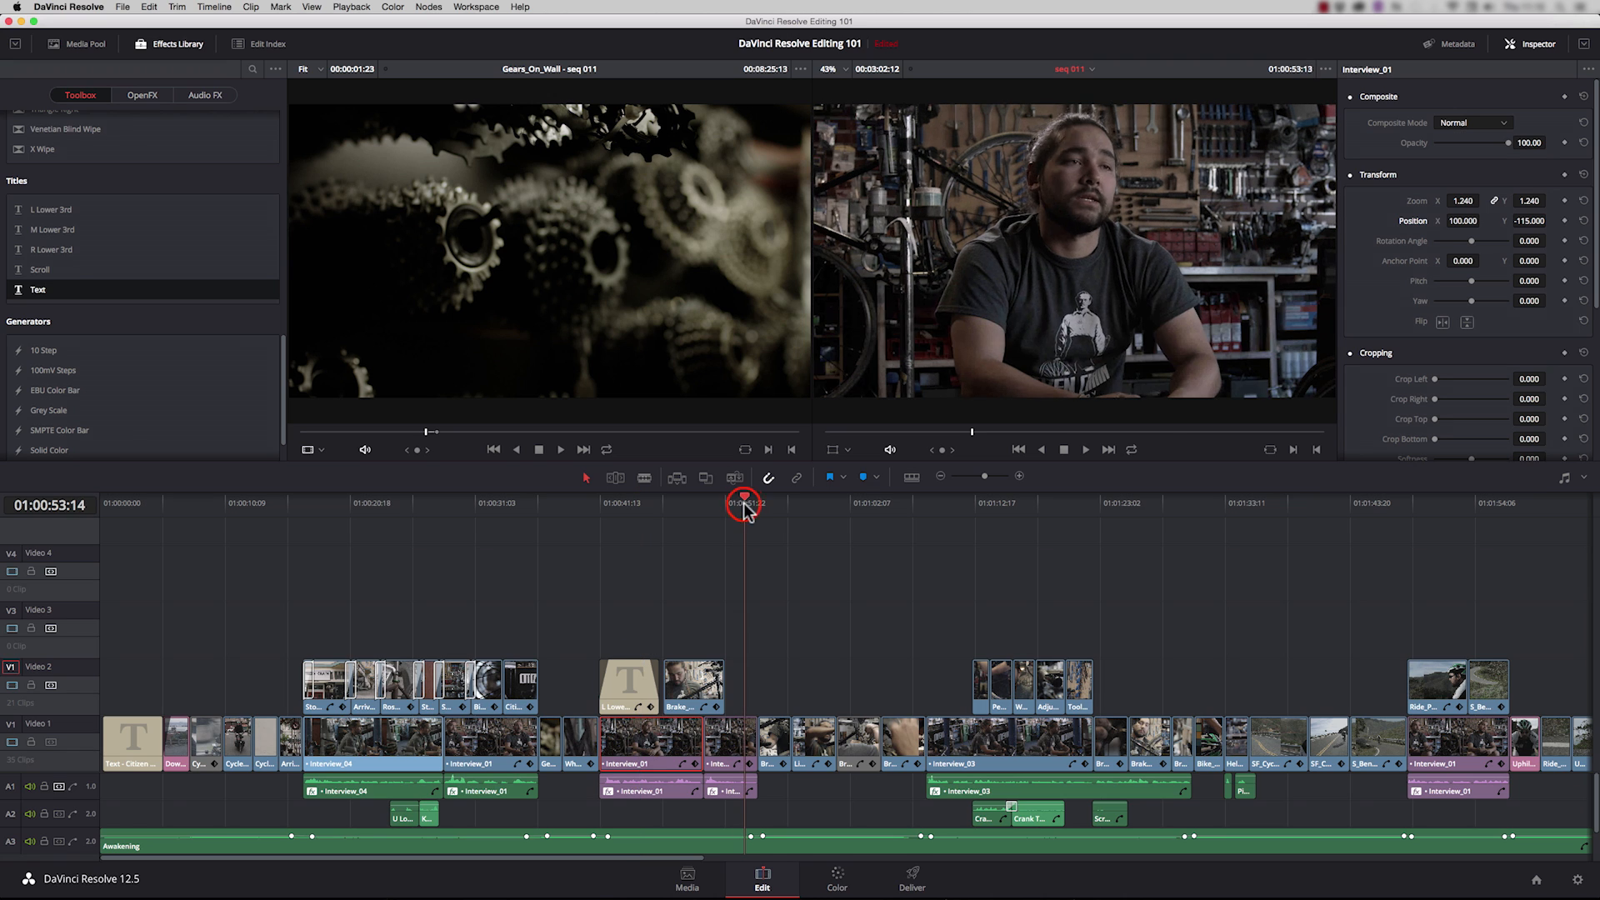
key(super+c)
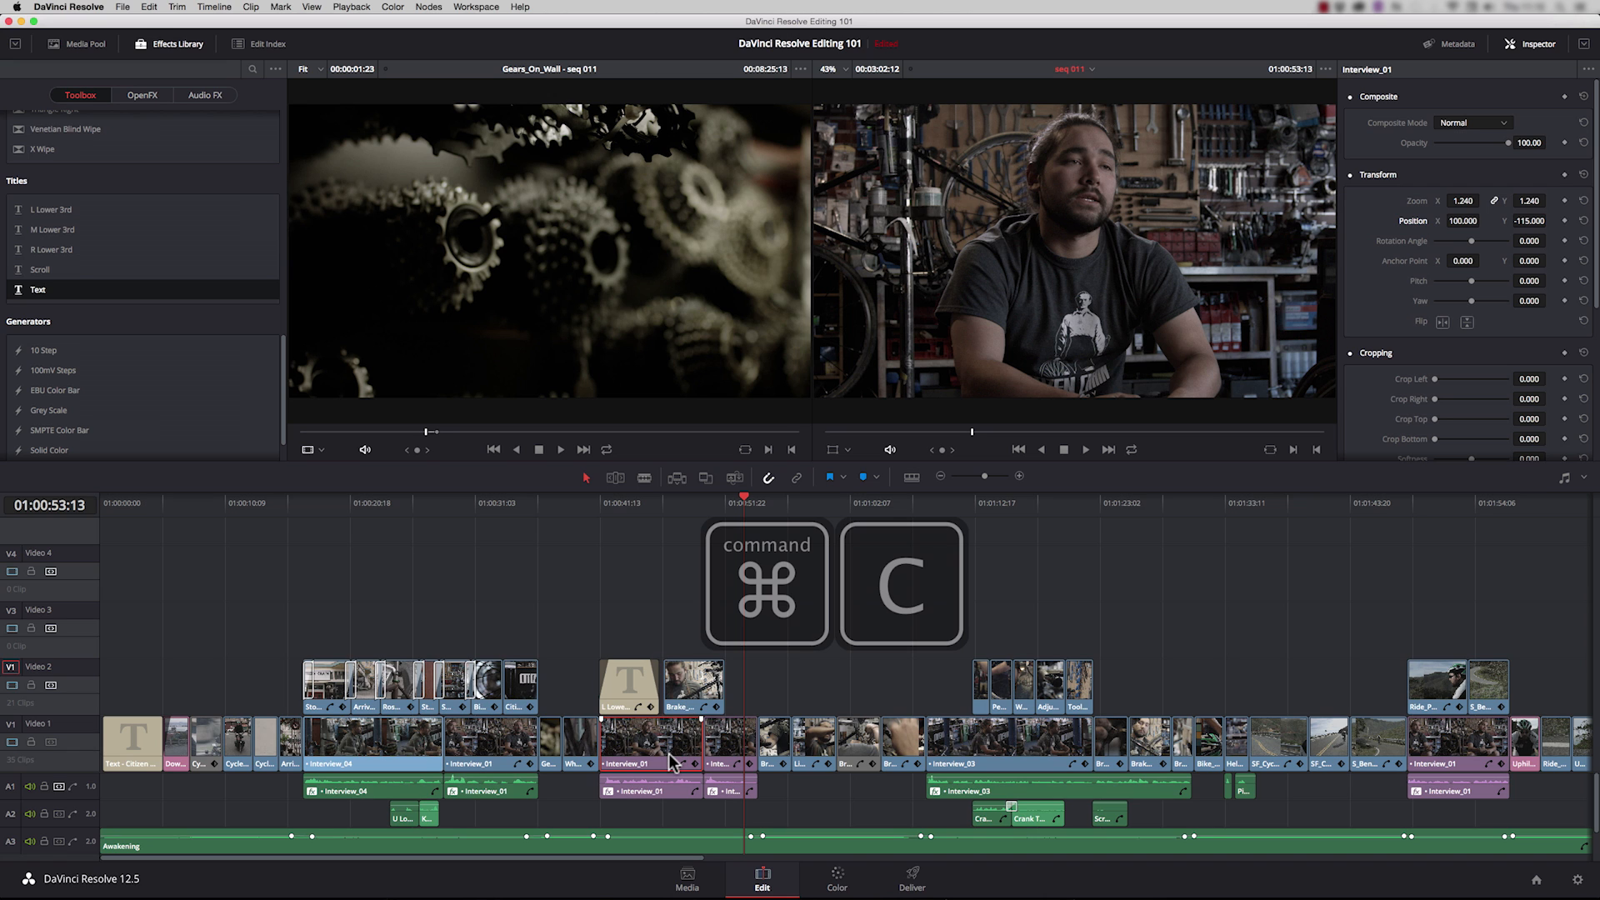
right_click(735, 746)
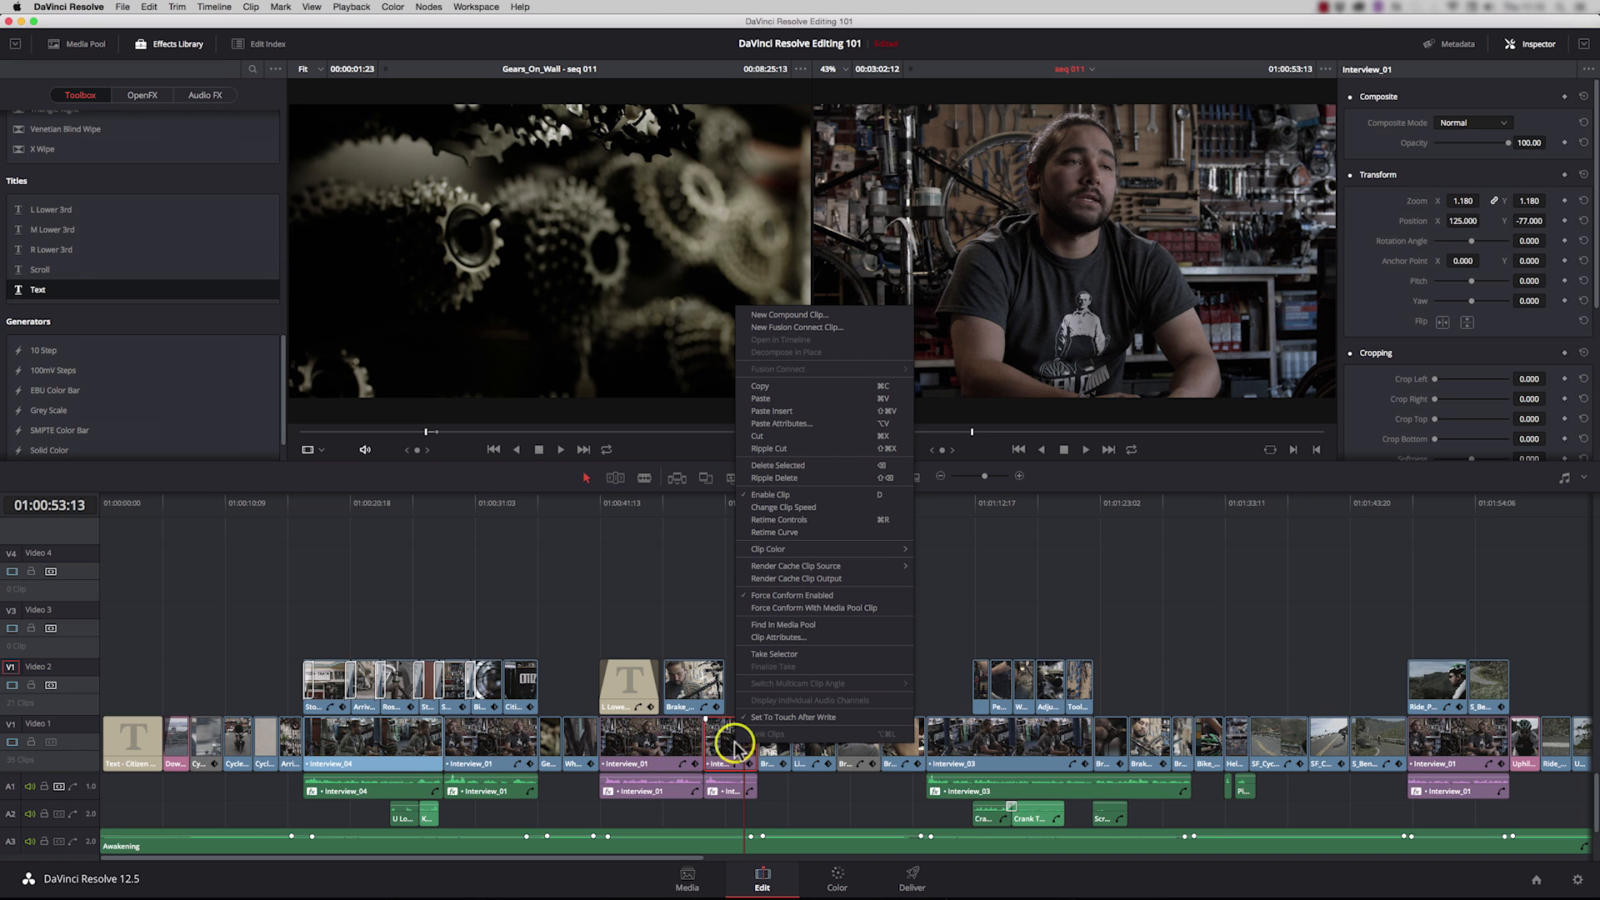
click(838, 422)
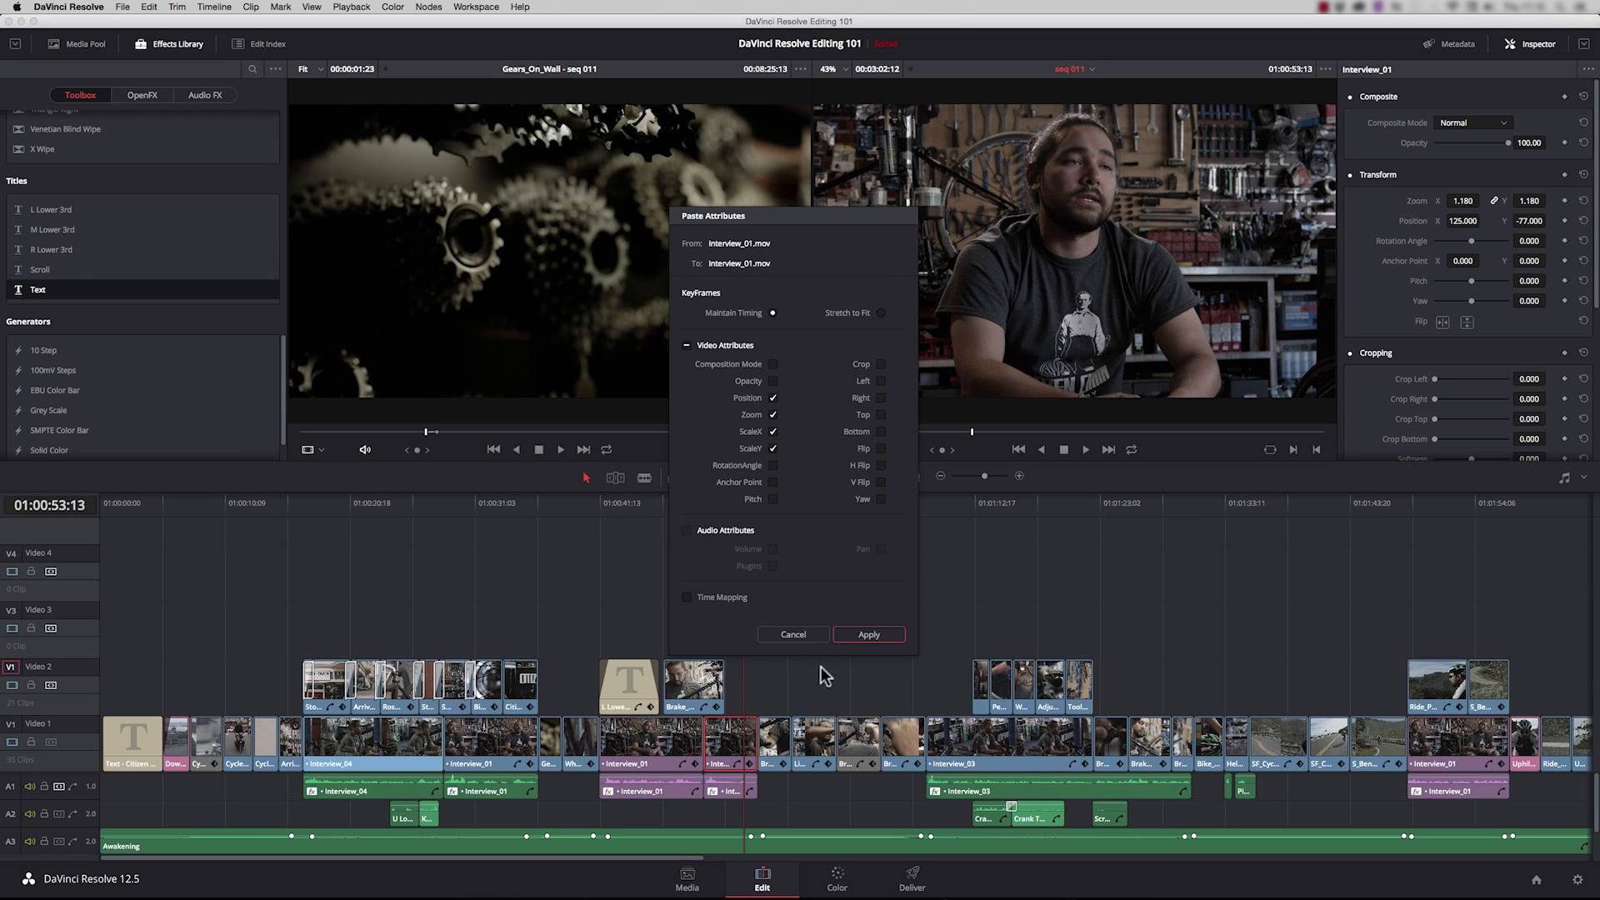
click(866, 633)
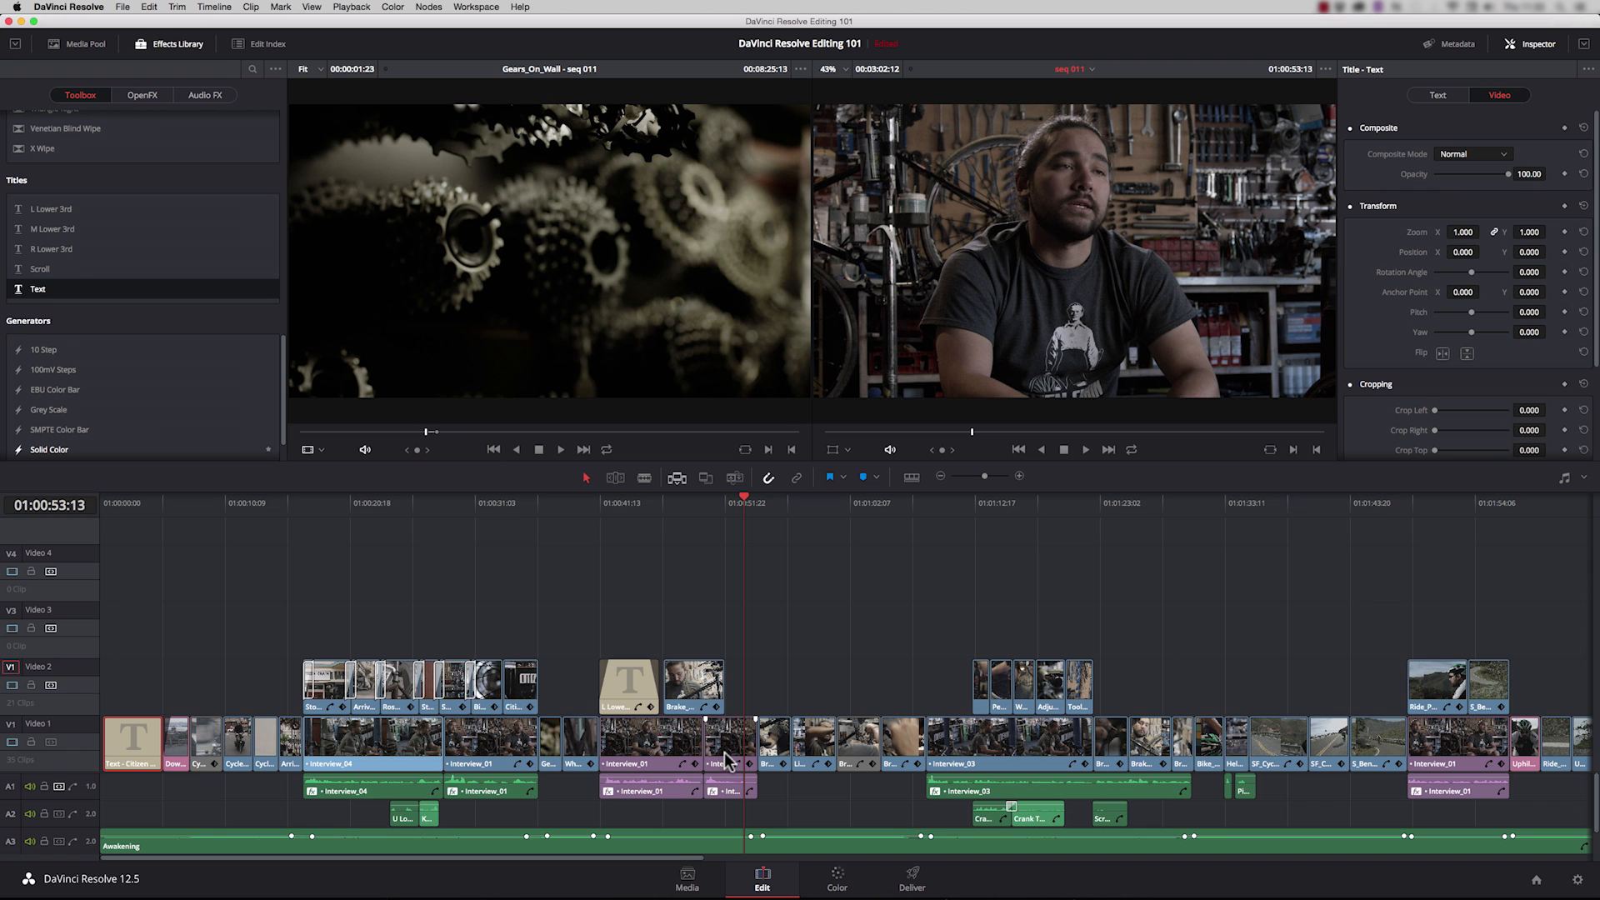
Step: Move the Citizen Chain title at the timeline start from Video 1 up to Video 2
click(124, 505)
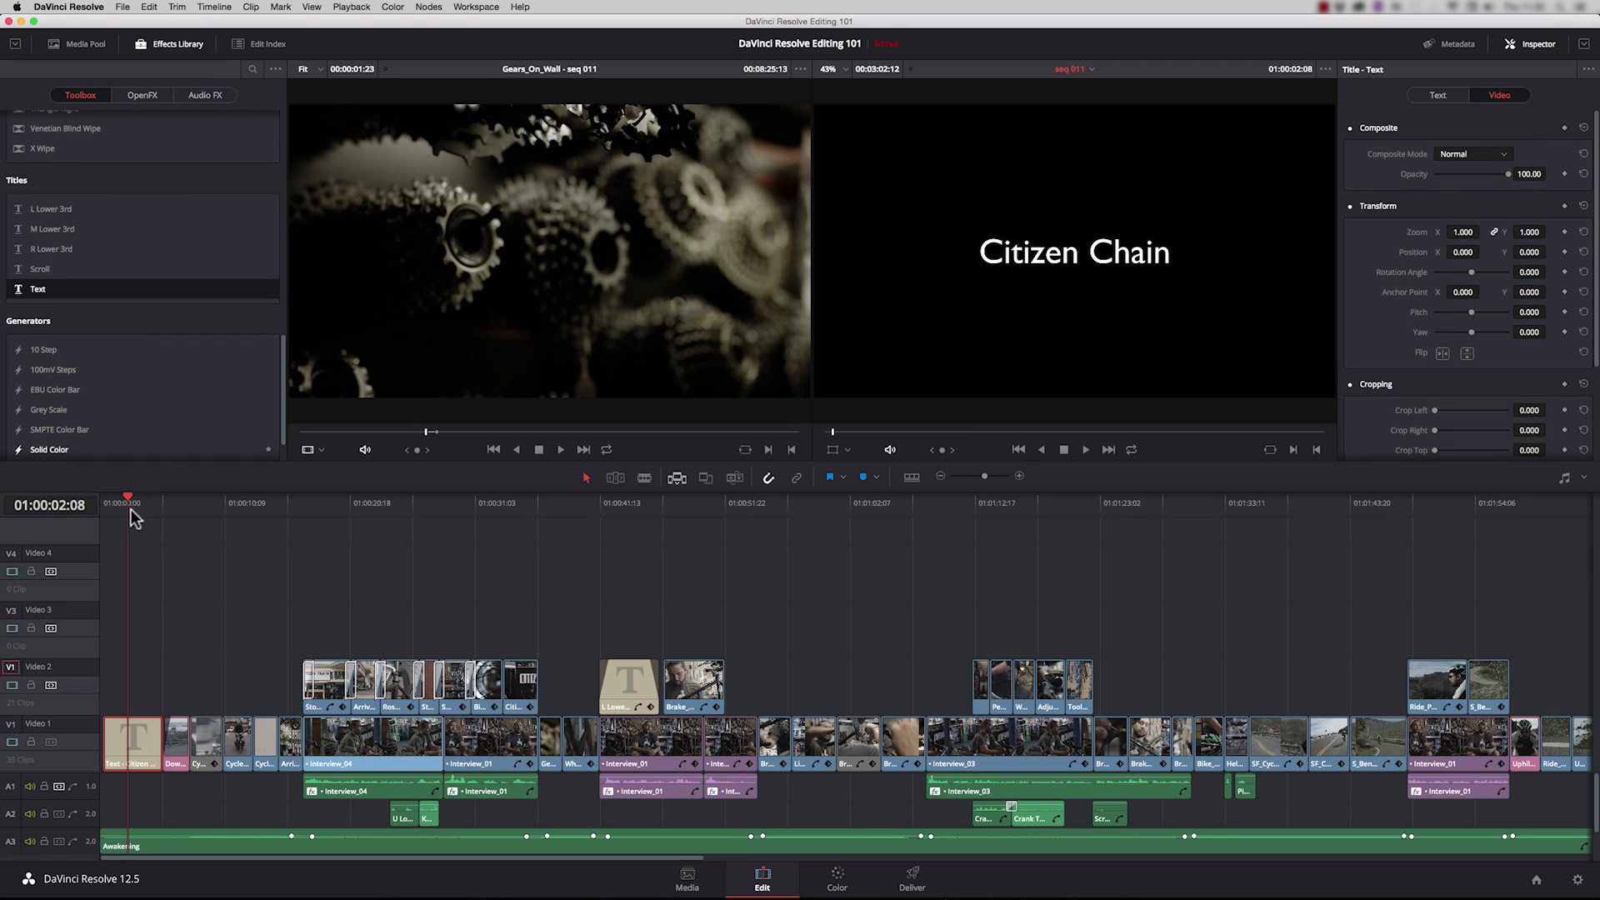
click(136, 735)
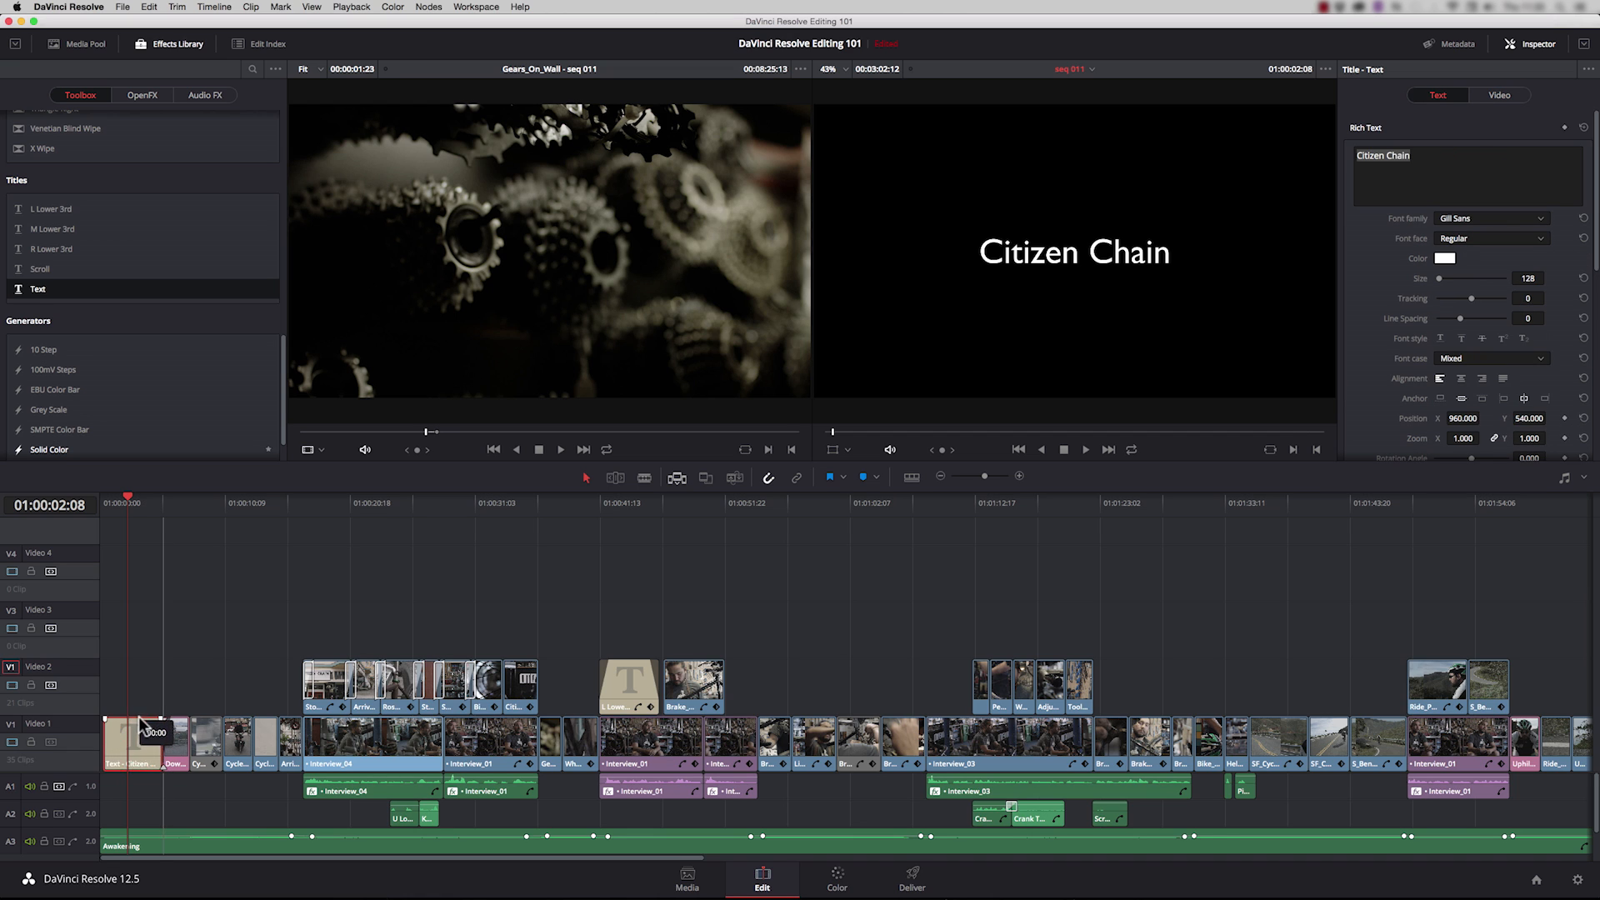
drag(139, 717, 139, 707)
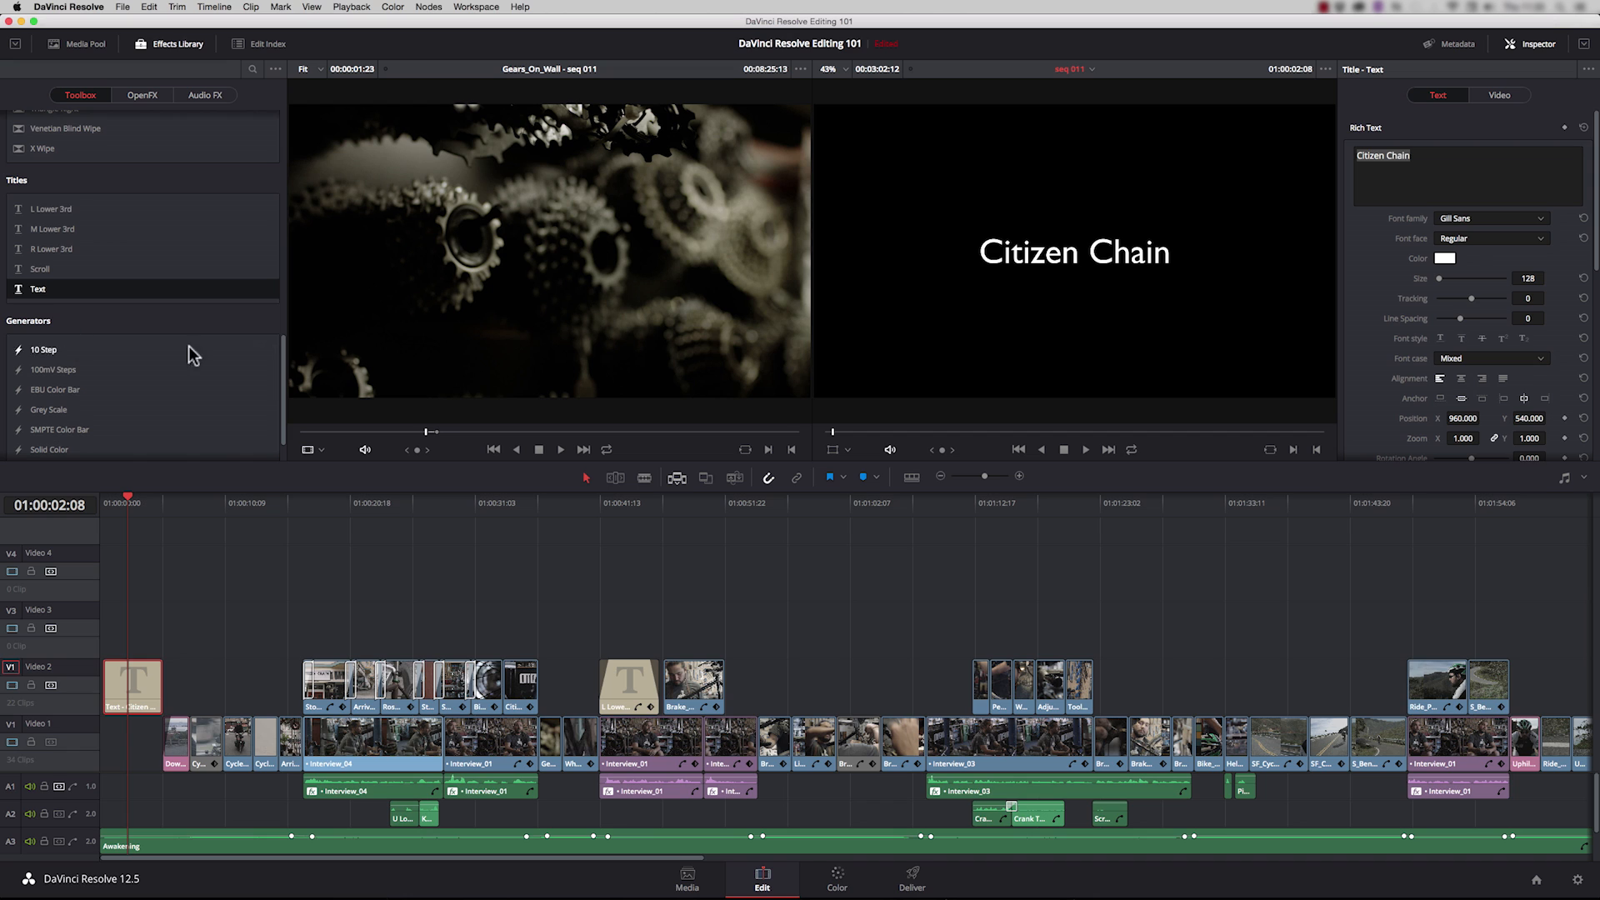
Step: Place a Solid Color generator on Video 1 beneath the Citizen Chain title and park the playhead over it
drag(282, 373, 279, 396)
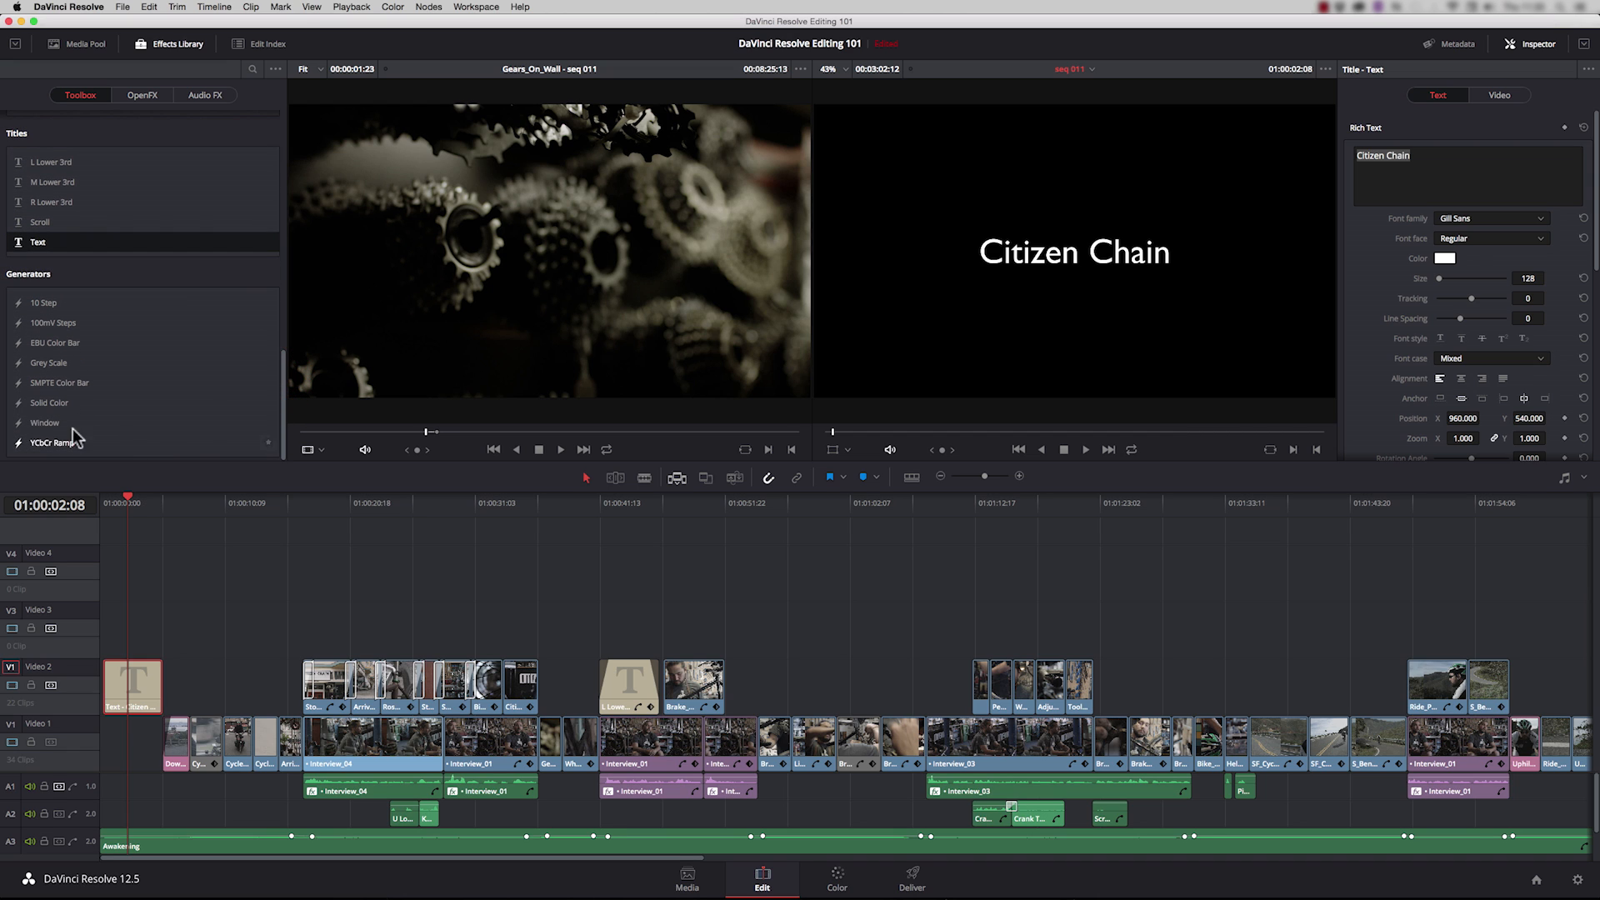
drag(30, 403, 138, 760)
click(132, 500)
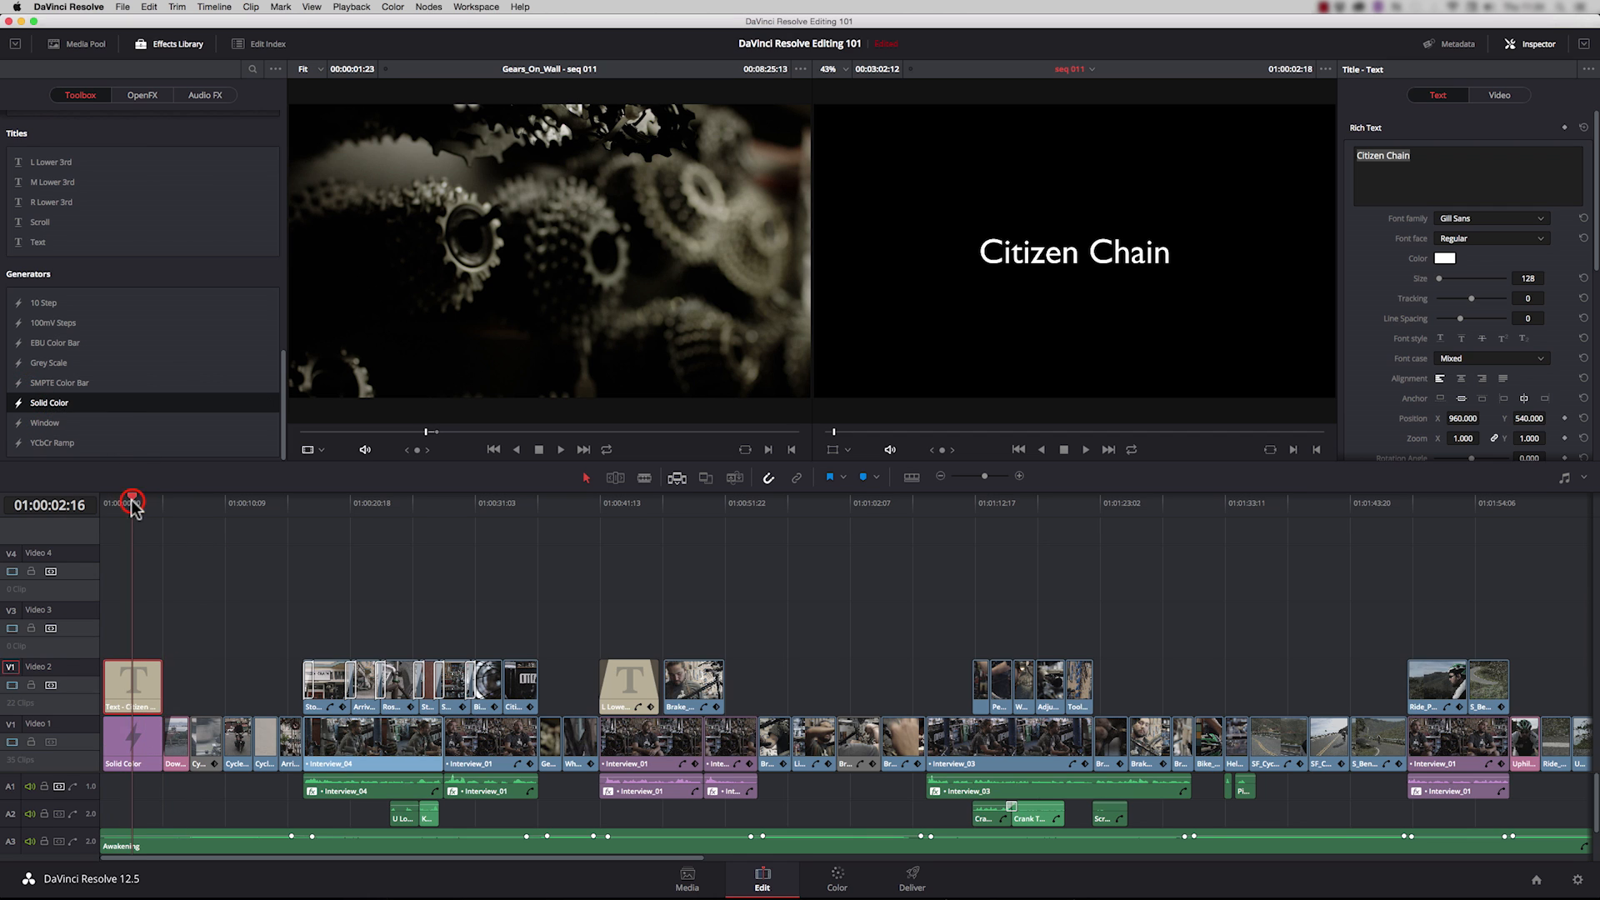
Step: Change the colour of the Solid Color generator at the timeline start to medium grey
click(139, 753)
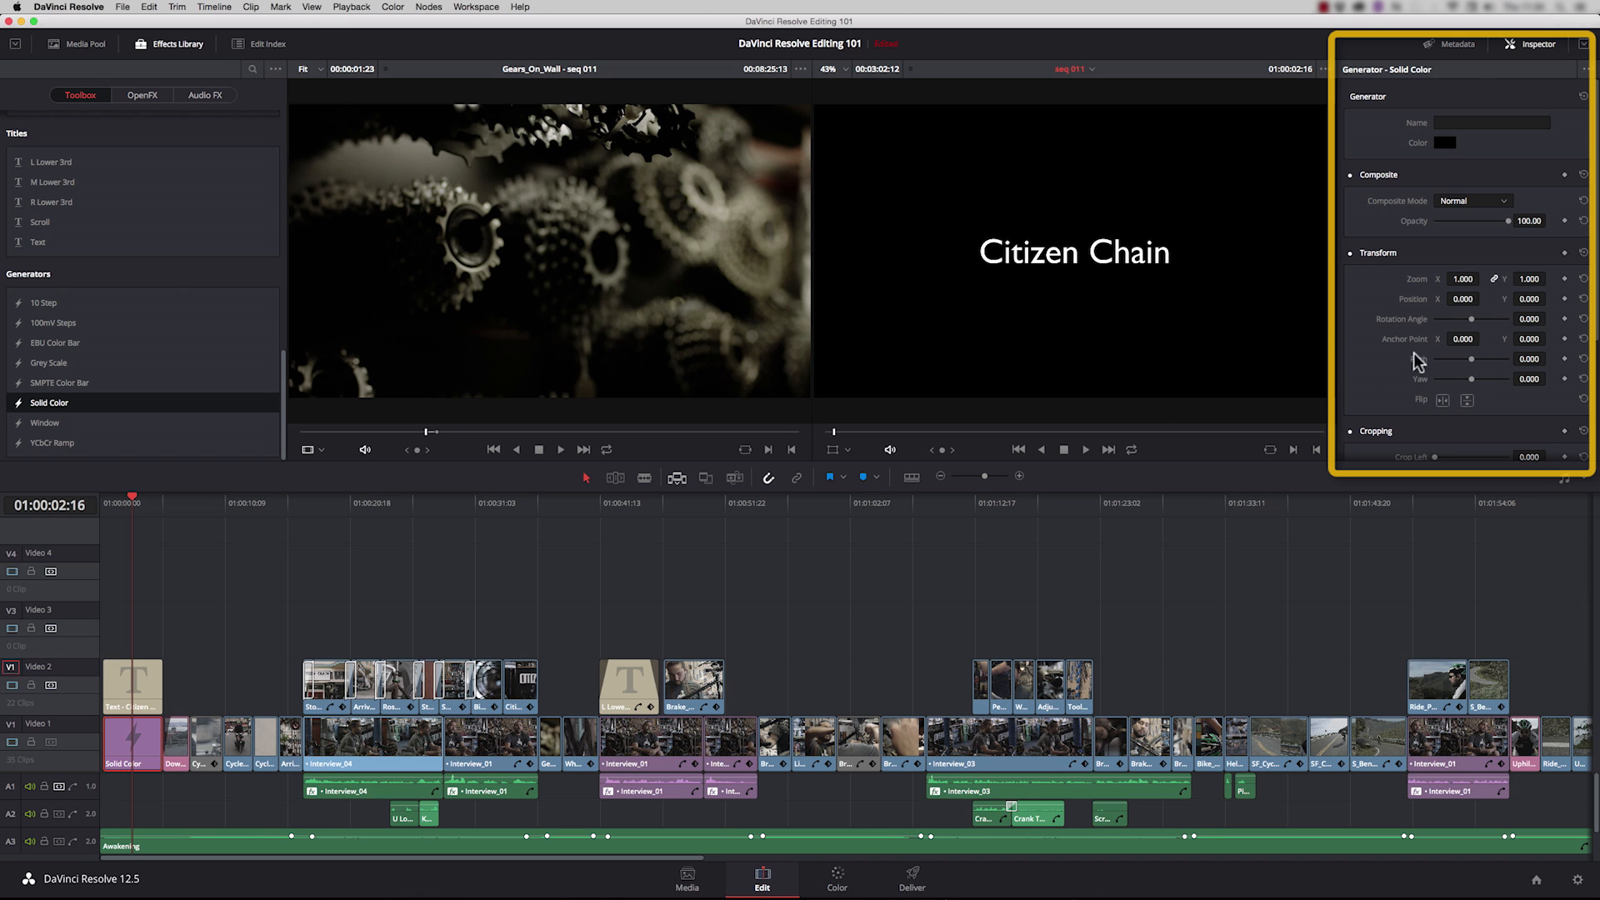
click(1443, 144)
drag(388, 624, 332, 621)
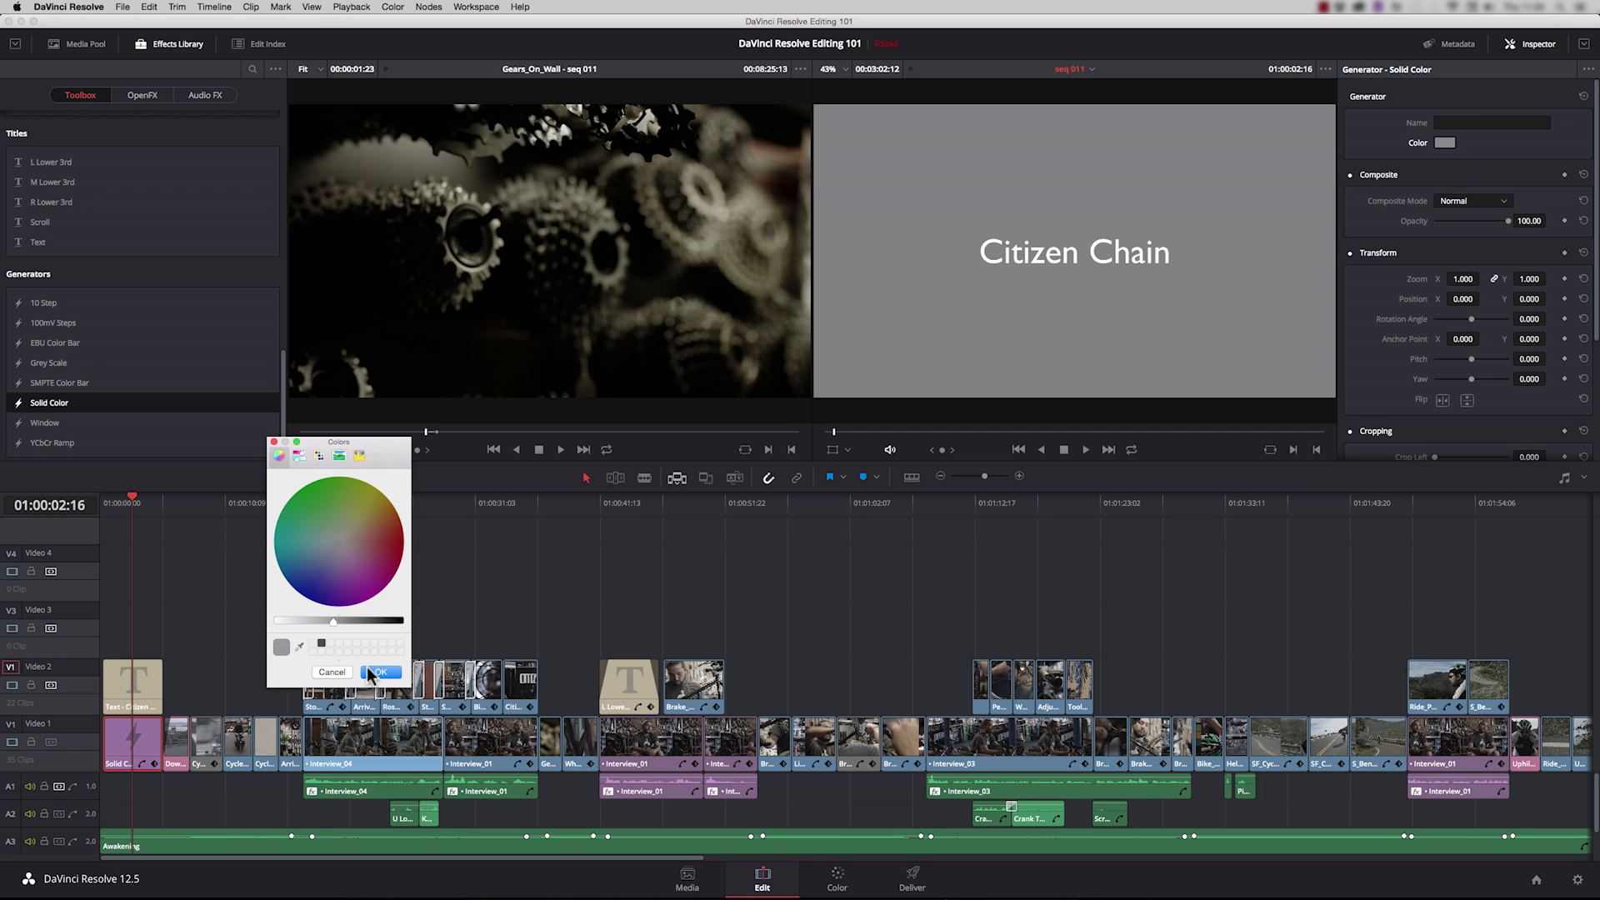
click(374, 671)
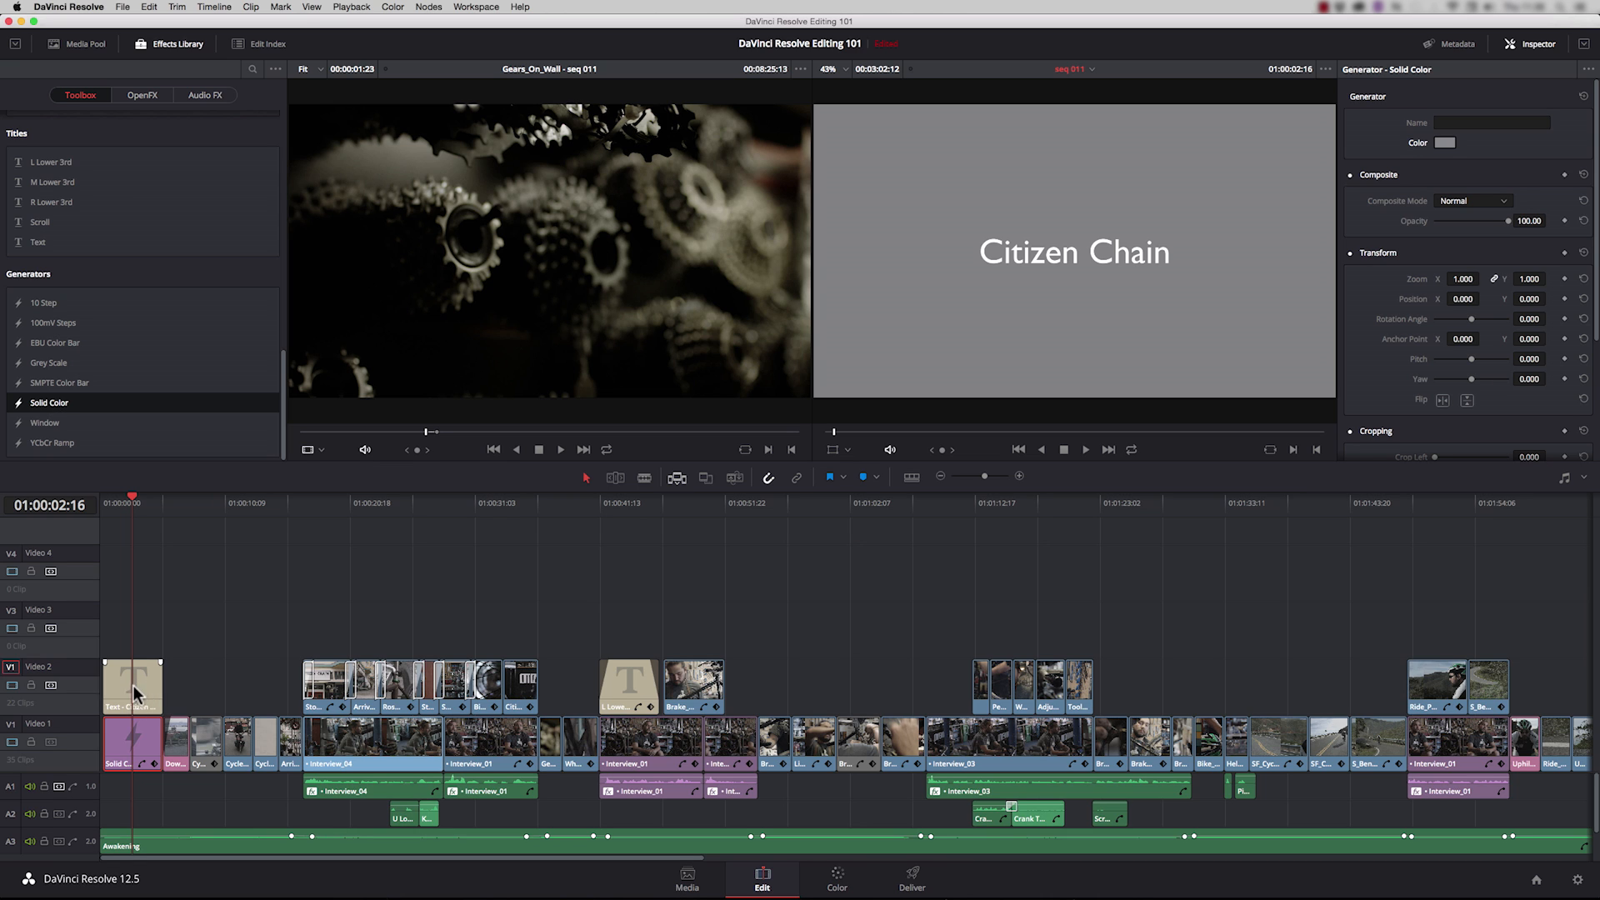
Step: Duplicate the Citizen Chain title onto Video 3, leaving only "Citizen" in the copy and only "Chain" in the Video 2 original
drag(140, 690, 138, 648)
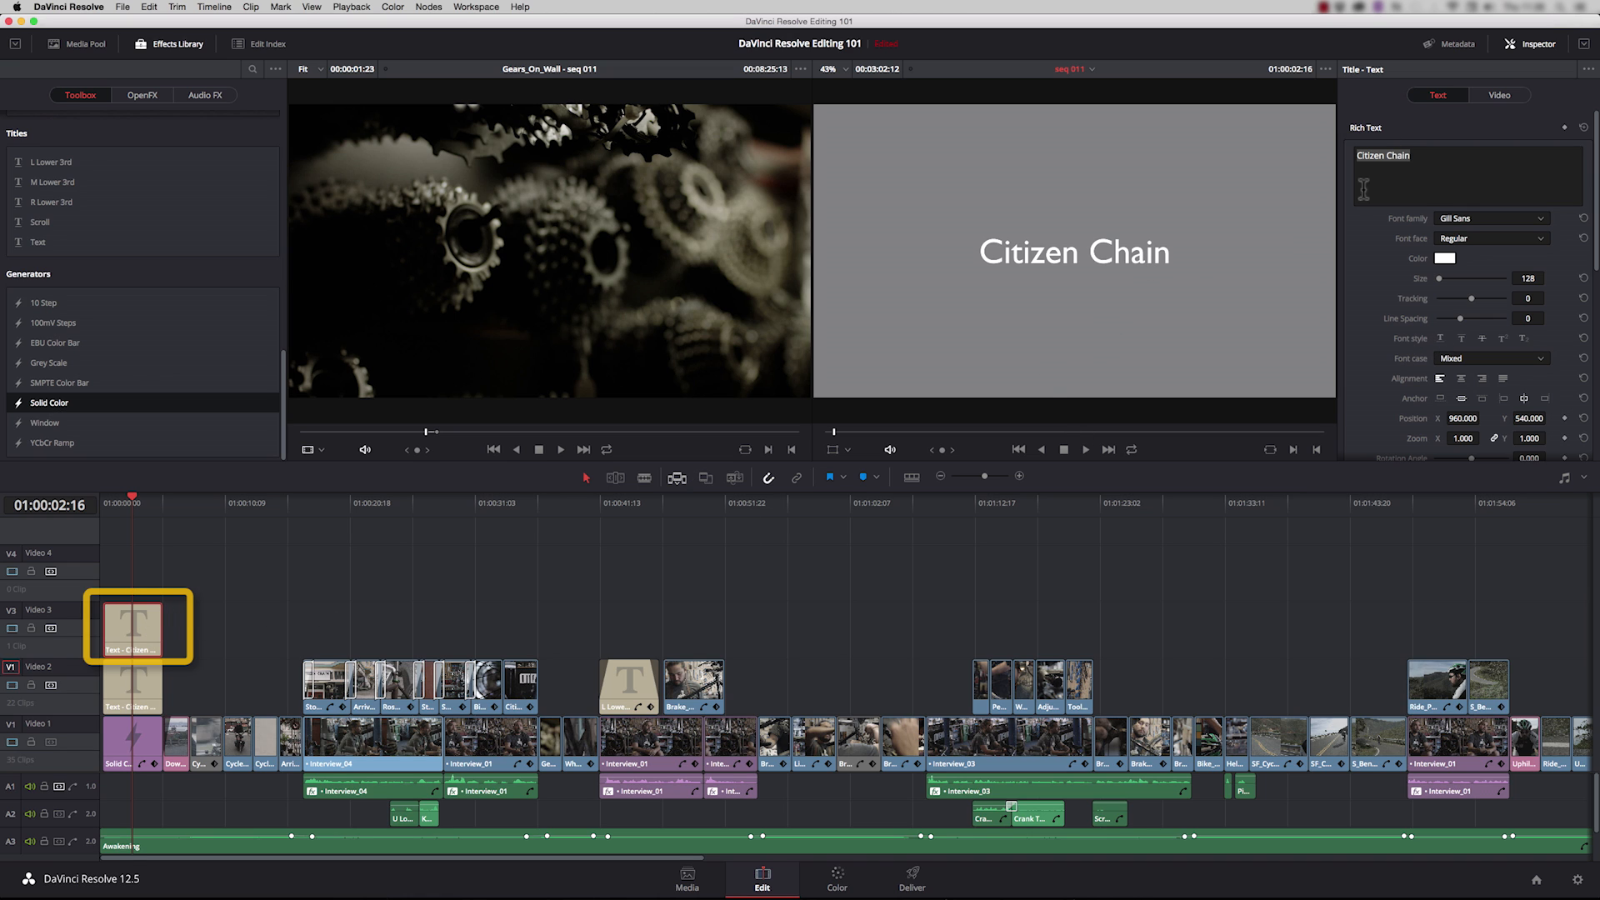
double_click(1389, 155)
key(BackSpace)
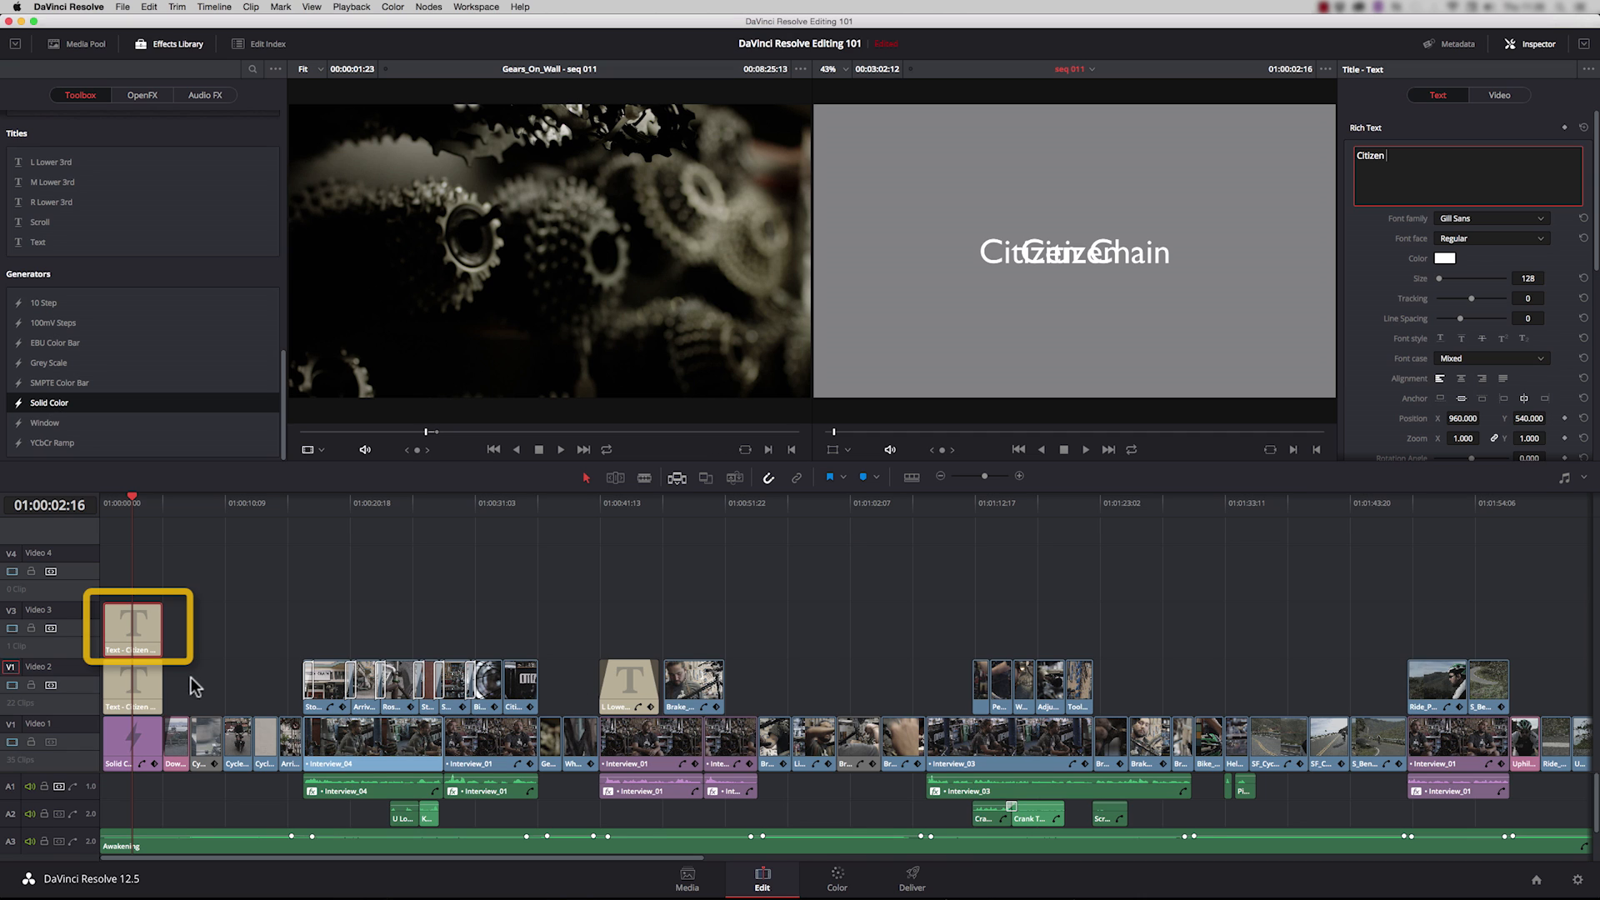
click(140, 682)
double_click(1384, 155)
key(BackSpace)
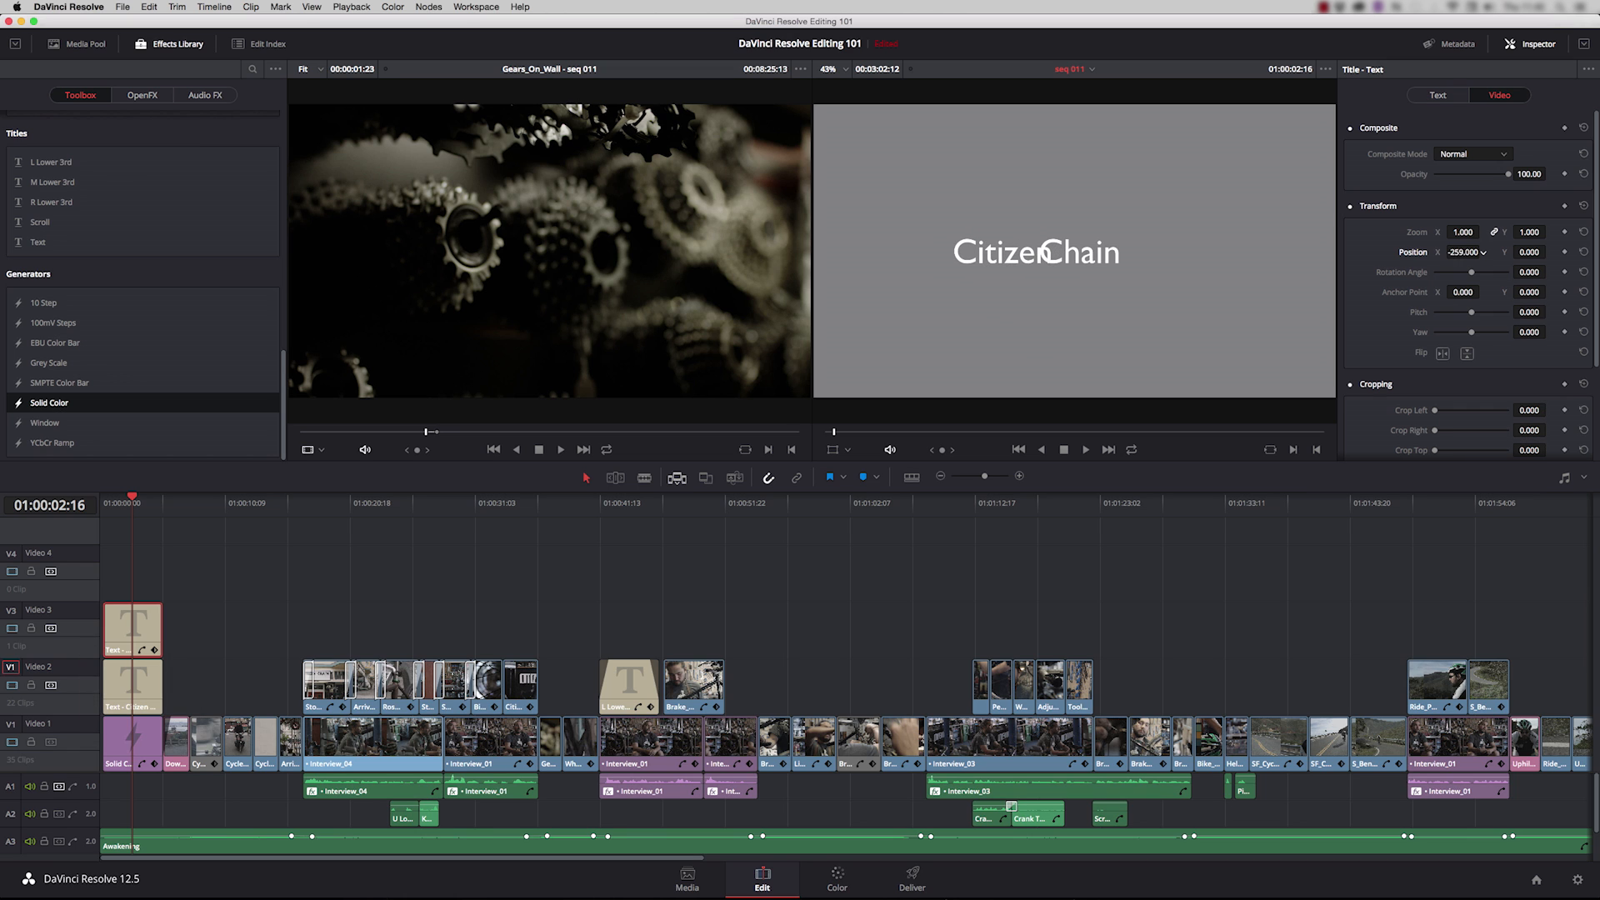
Step: Position the Citizen title at about X -305 and the Chain title at X 197, Y -190
drag(1464, 252, 1450, 252)
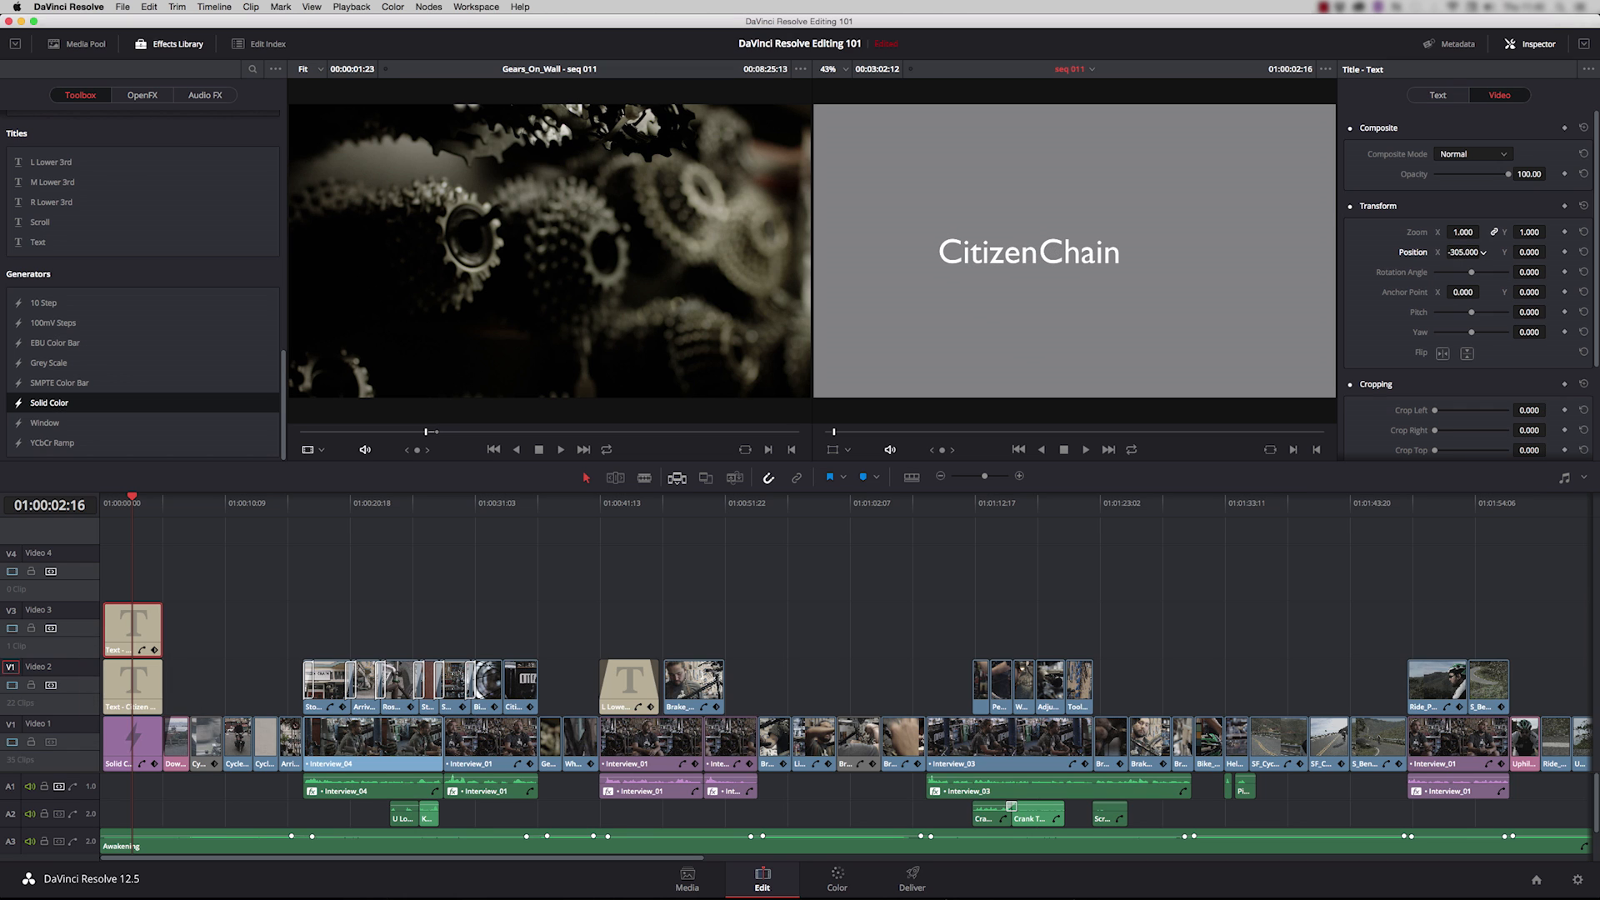
click(180, 682)
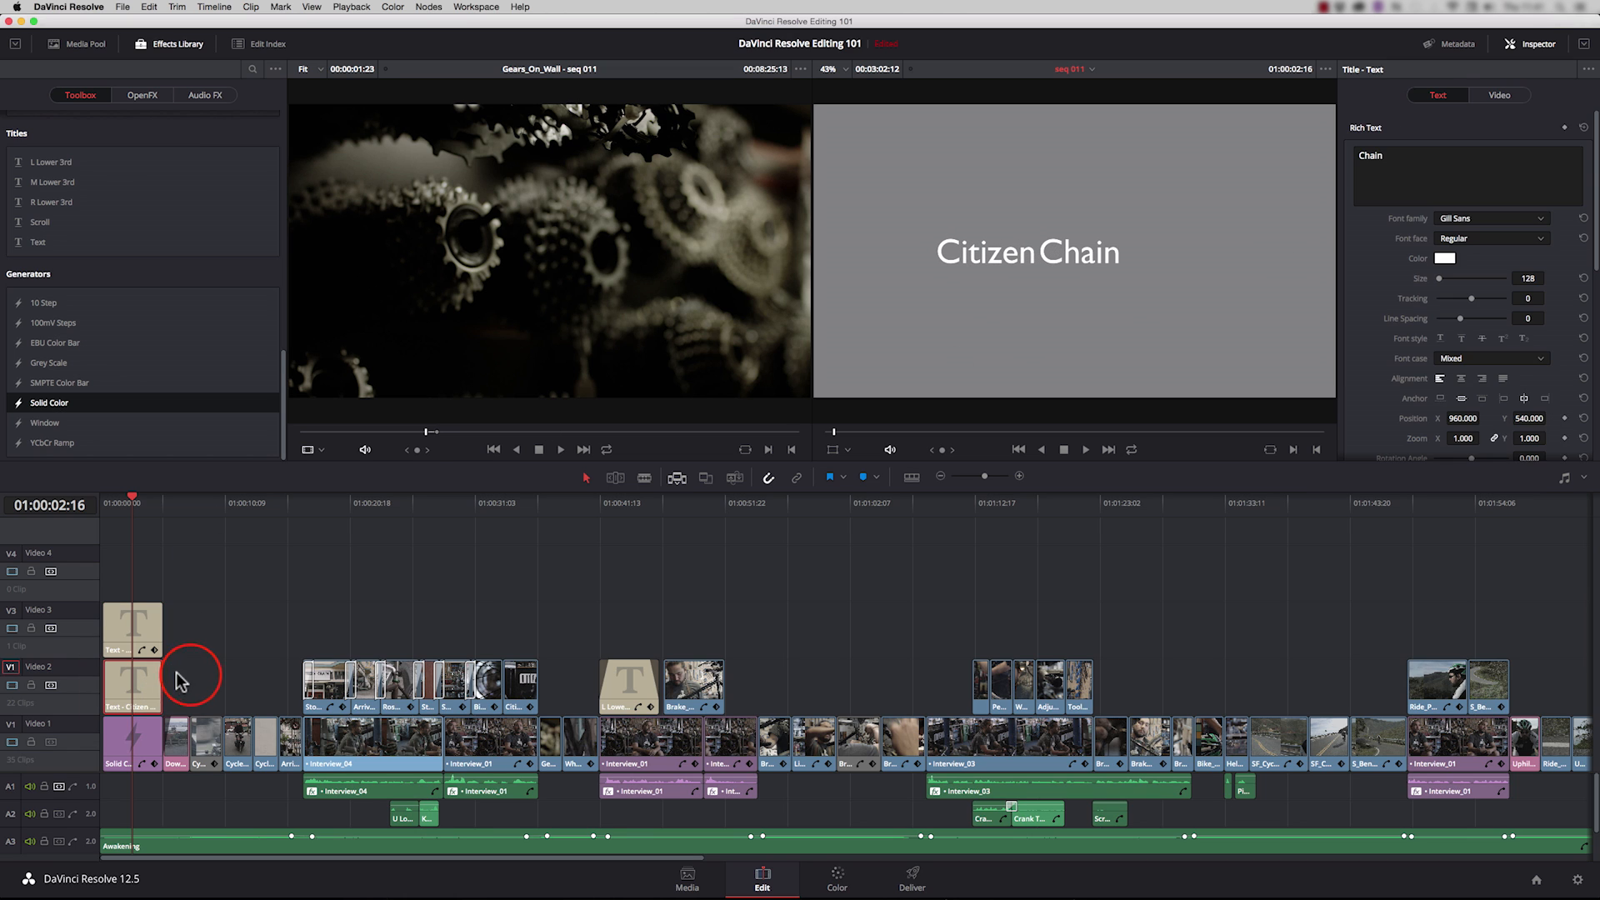
click(1499, 95)
drag(1463, 252, 1505, 252)
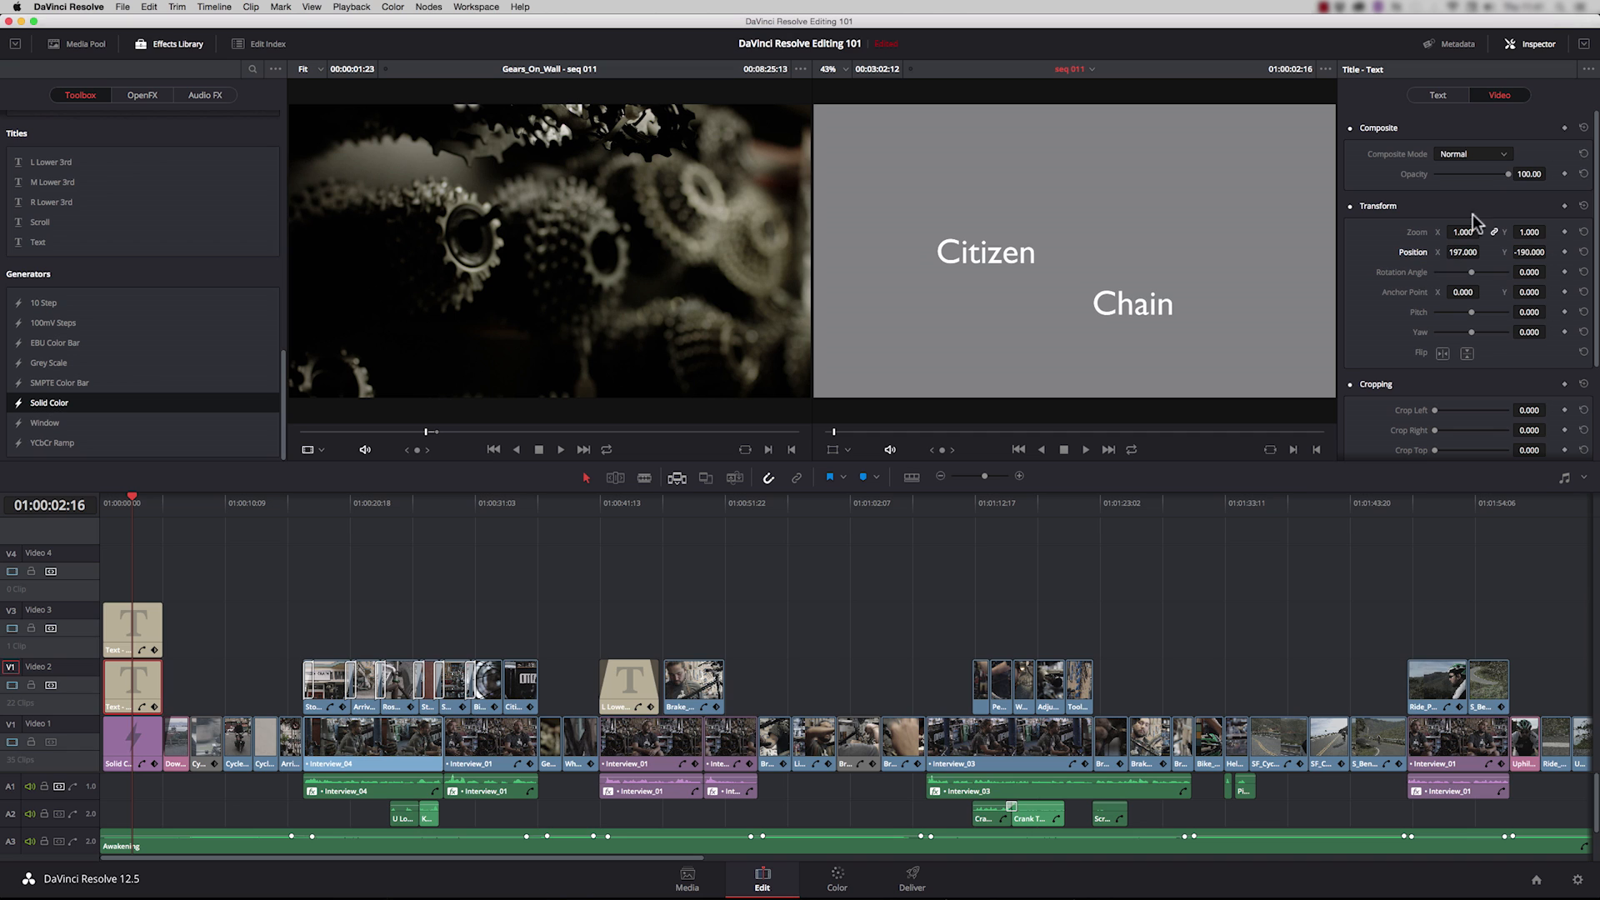
Step: Set the font face of the Chain title to Light
click(1451, 94)
click(1540, 239)
click(1463, 254)
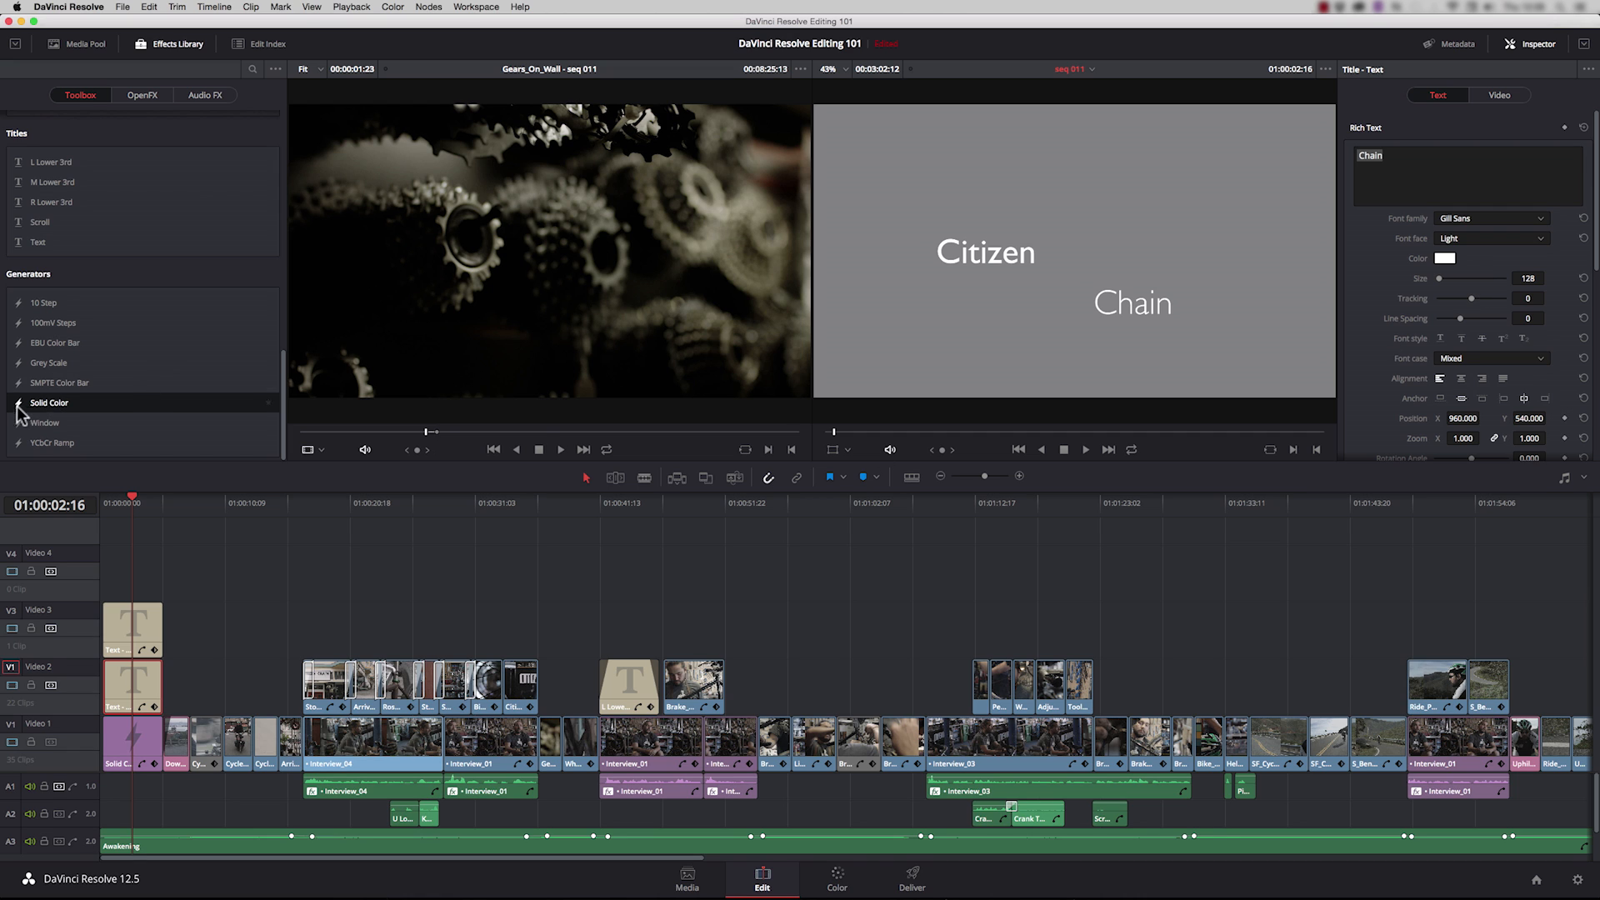
Step: Add a Solid Color generator on Video 4 above the two titles and park the playhead over it
drag(18, 408, 97, 573)
click(134, 505)
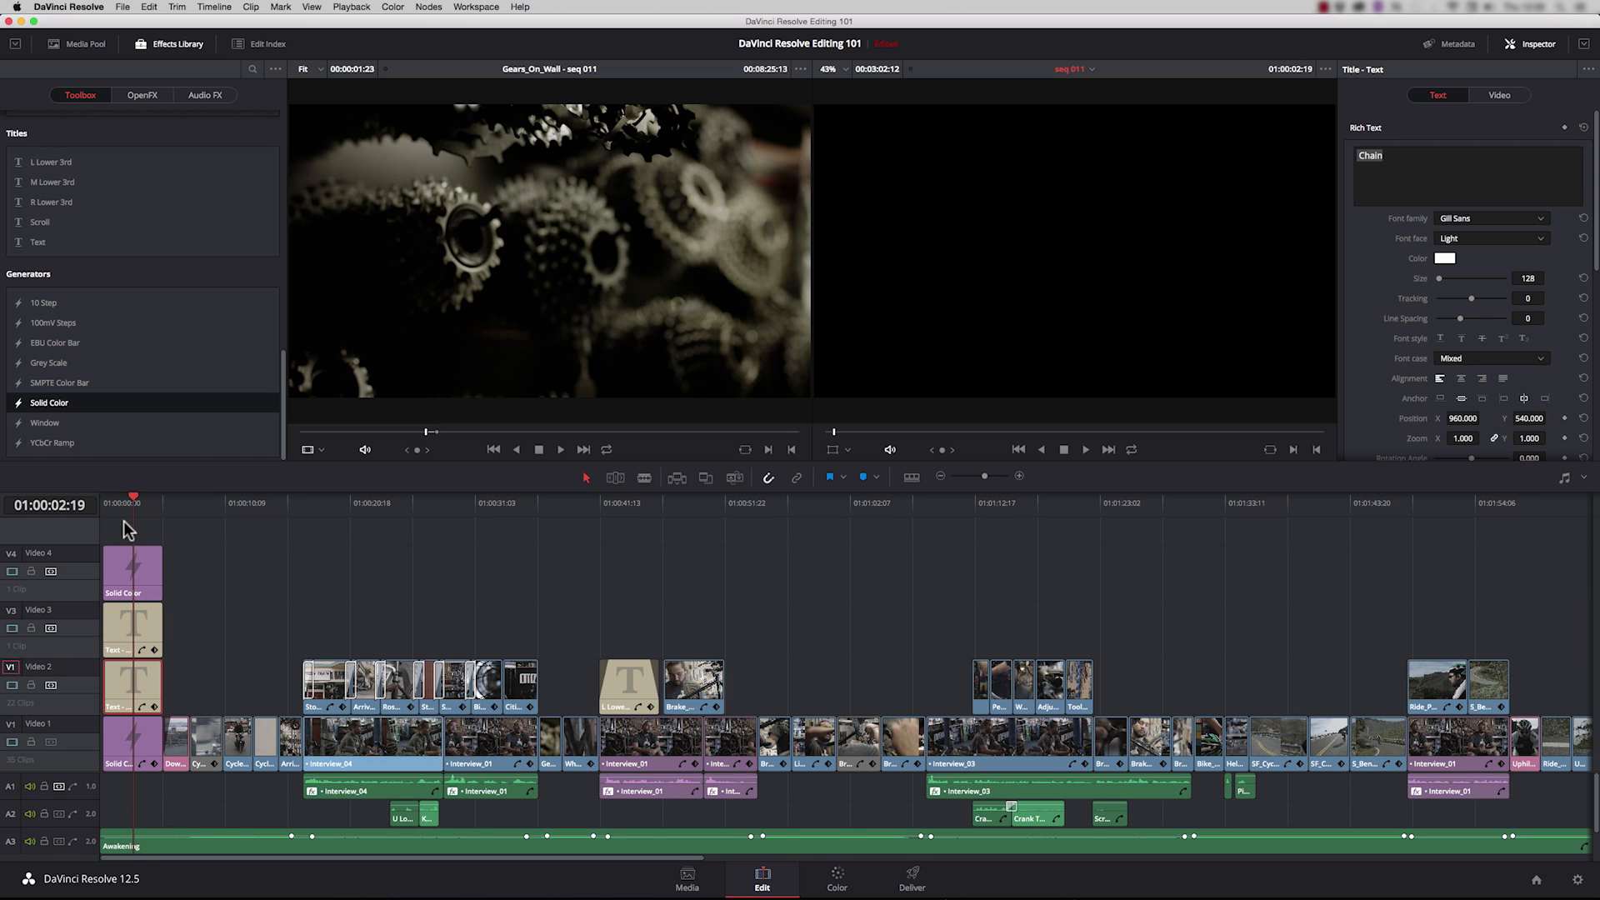
click(193, 541)
Step: Crop the Video 4 Solid Color to a narrow vertical bar with Crop Left 902.100 and Crop Right 1000.999, and colour it white
click(157, 569)
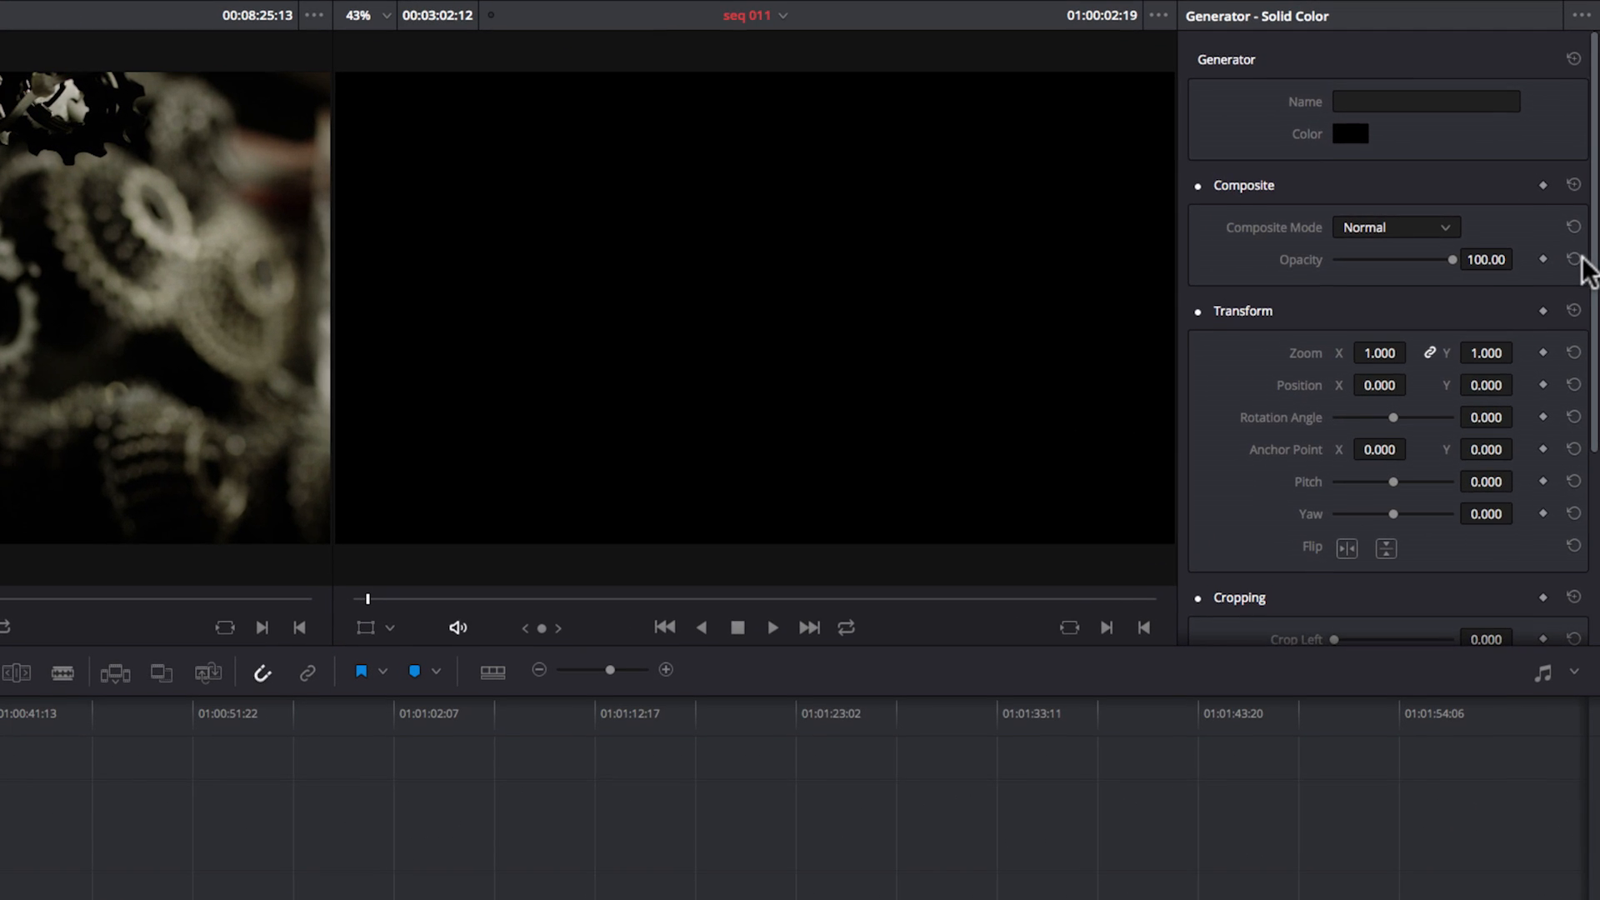
drag(1593, 276, 1583, 445)
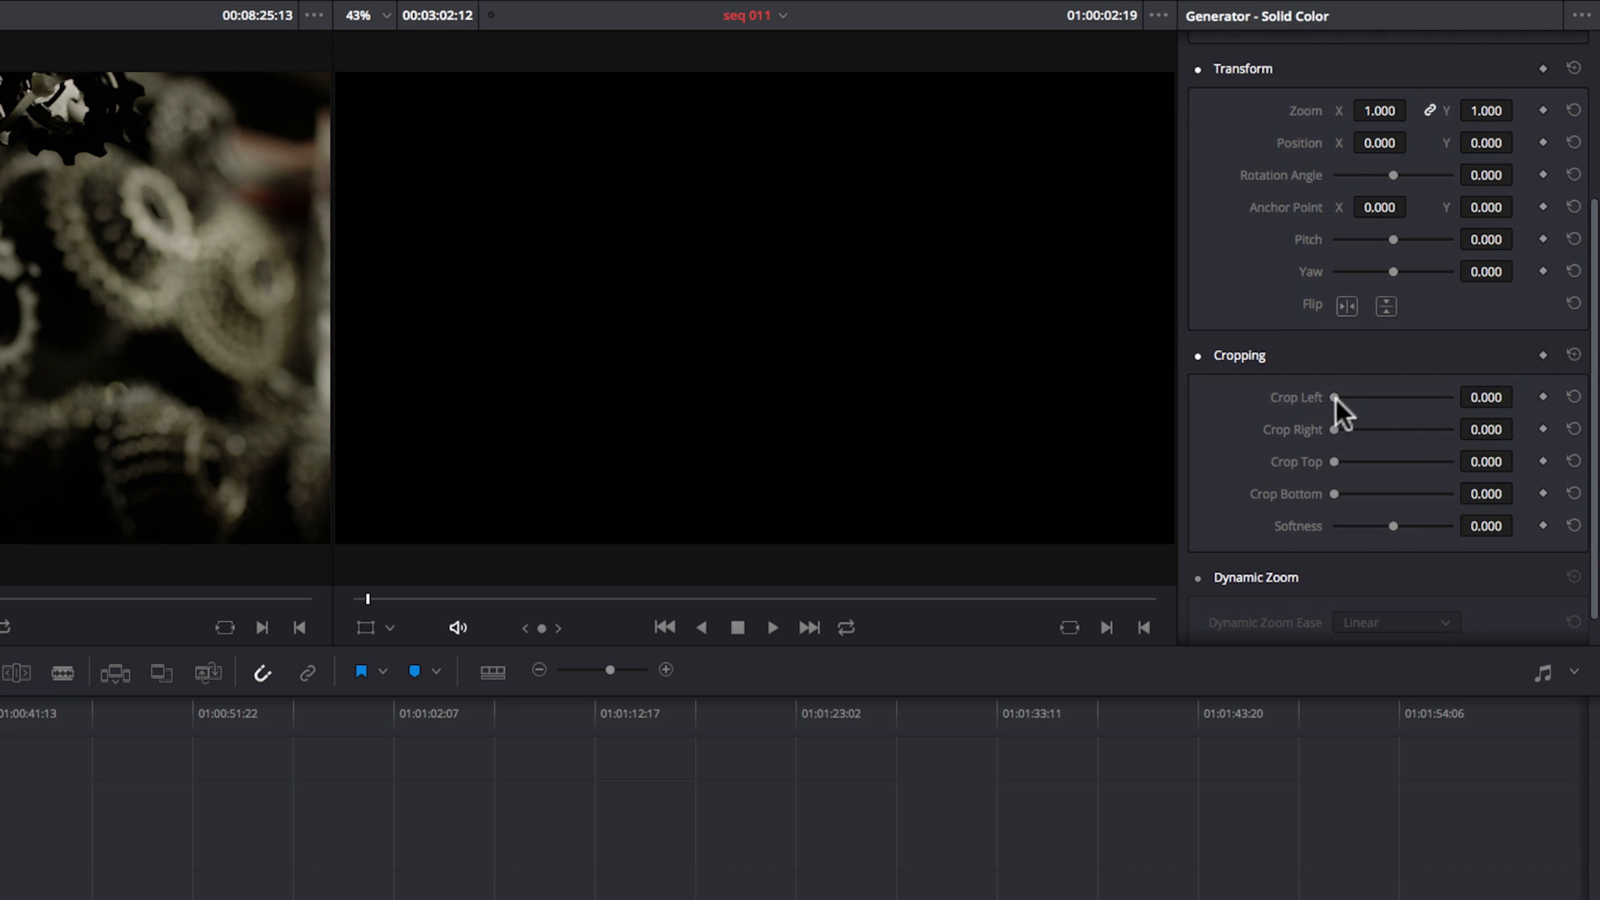
drag(1337, 393, 1522, 395)
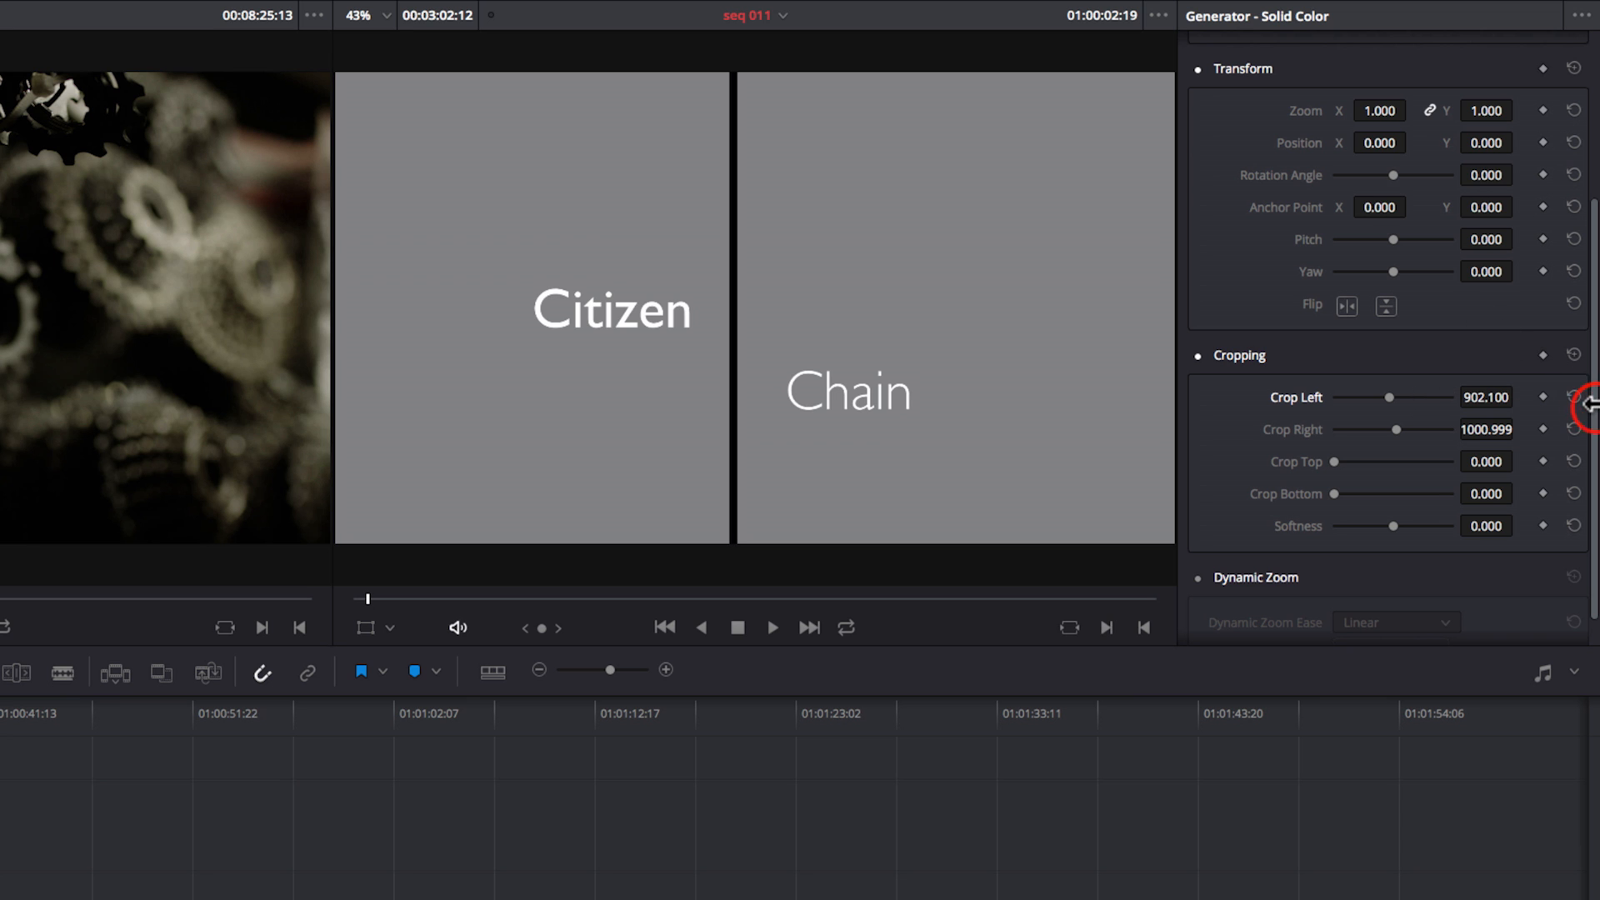
drag(1593, 404, 1592, 195)
click(1350, 135)
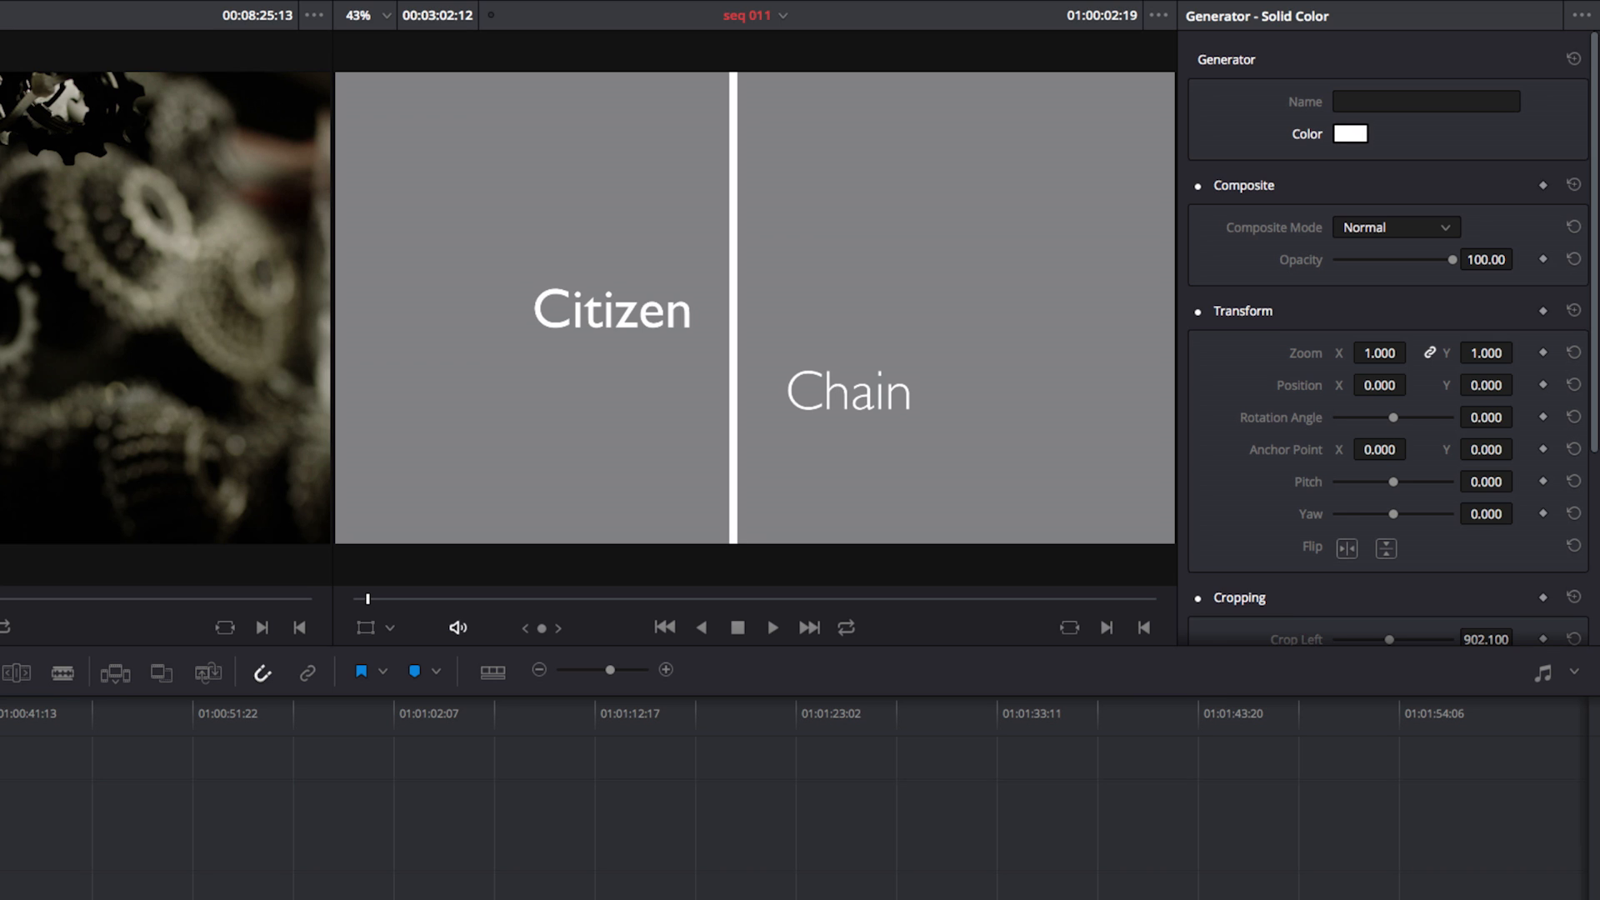
Step: Shift the white bar to position X 15 and crop its top and bottom by 164.700 each
drag(1379, 385, 1412, 386)
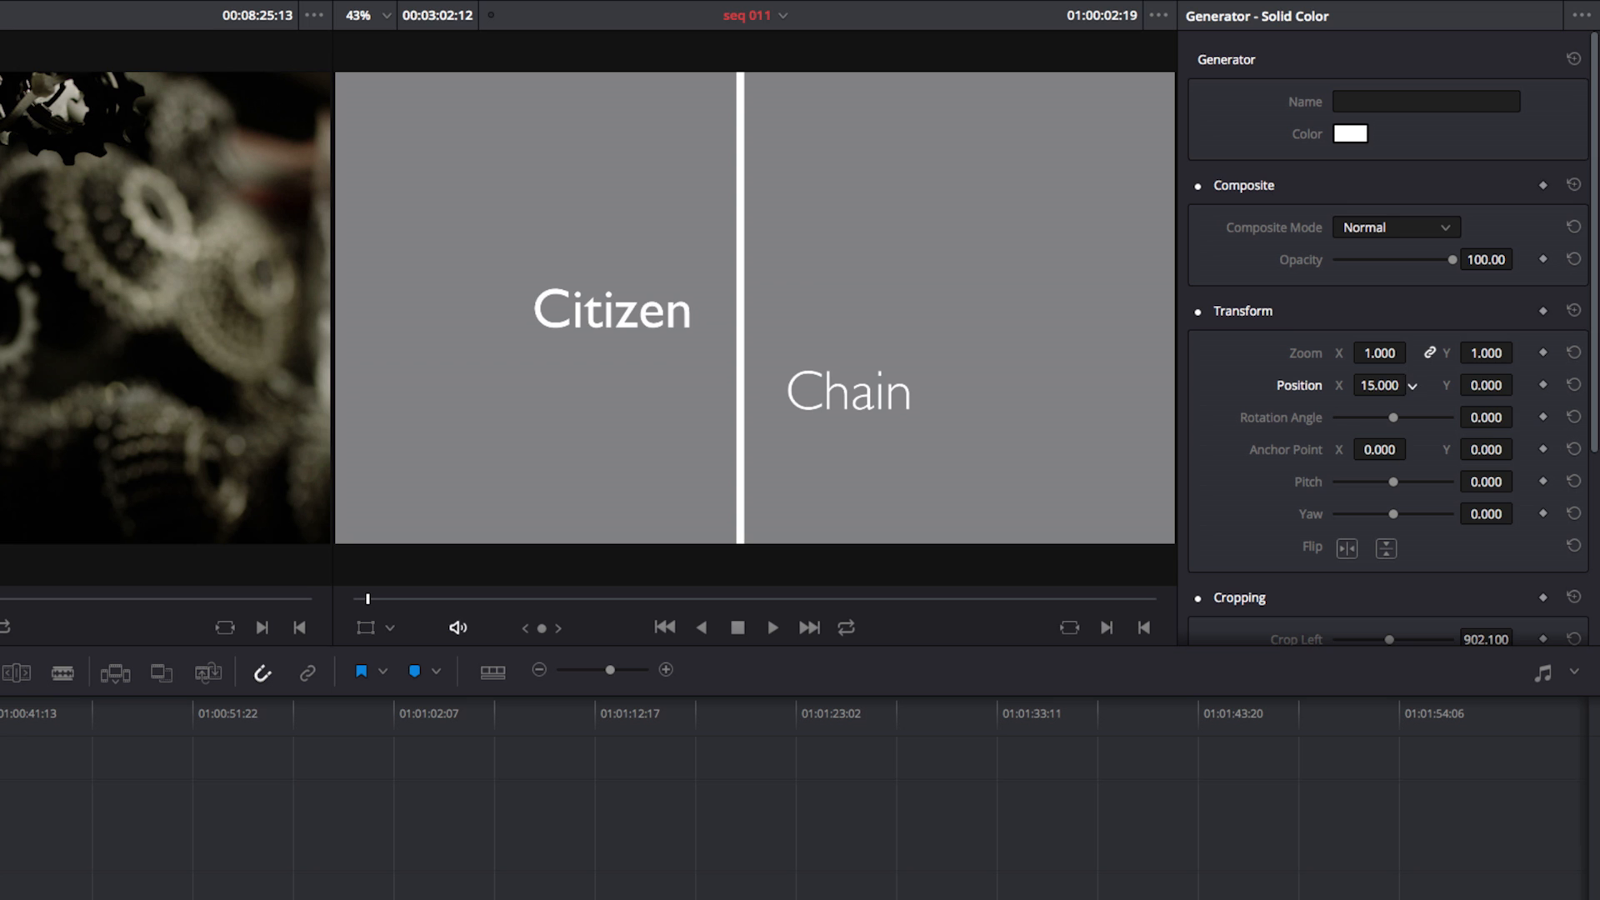
scroll(1582, 425, down, 5)
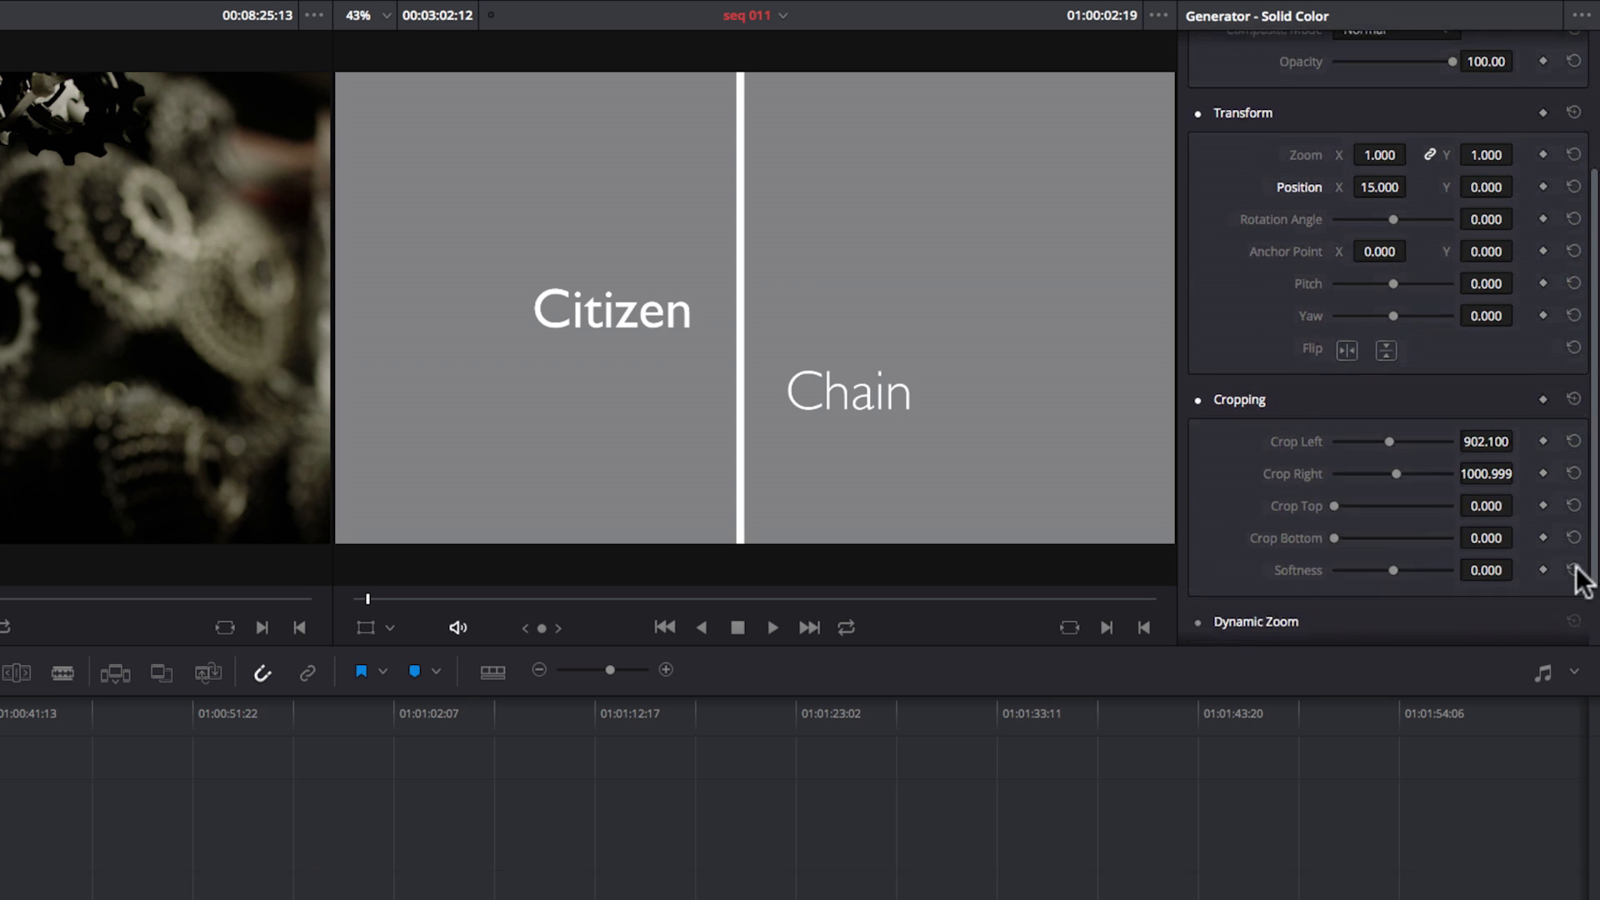
drag(1334, 495, 1351, 528)
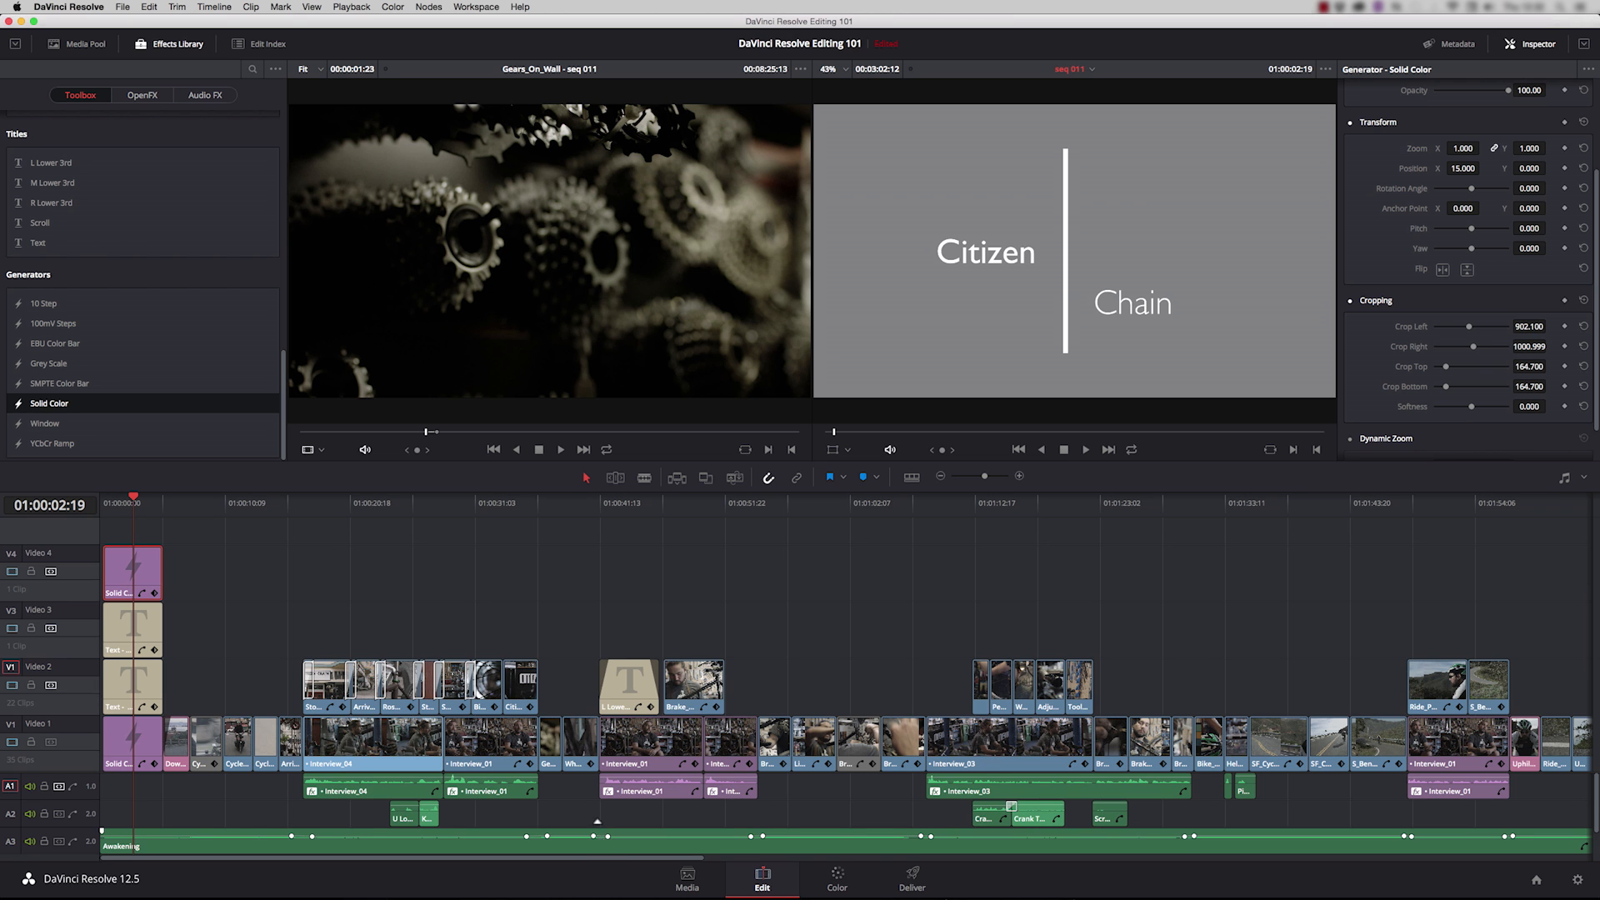
Step: Park the playhead at the start of the pink Uphill ride clip on Video 1 and play its opening
drag(600, 863, 775, 861)
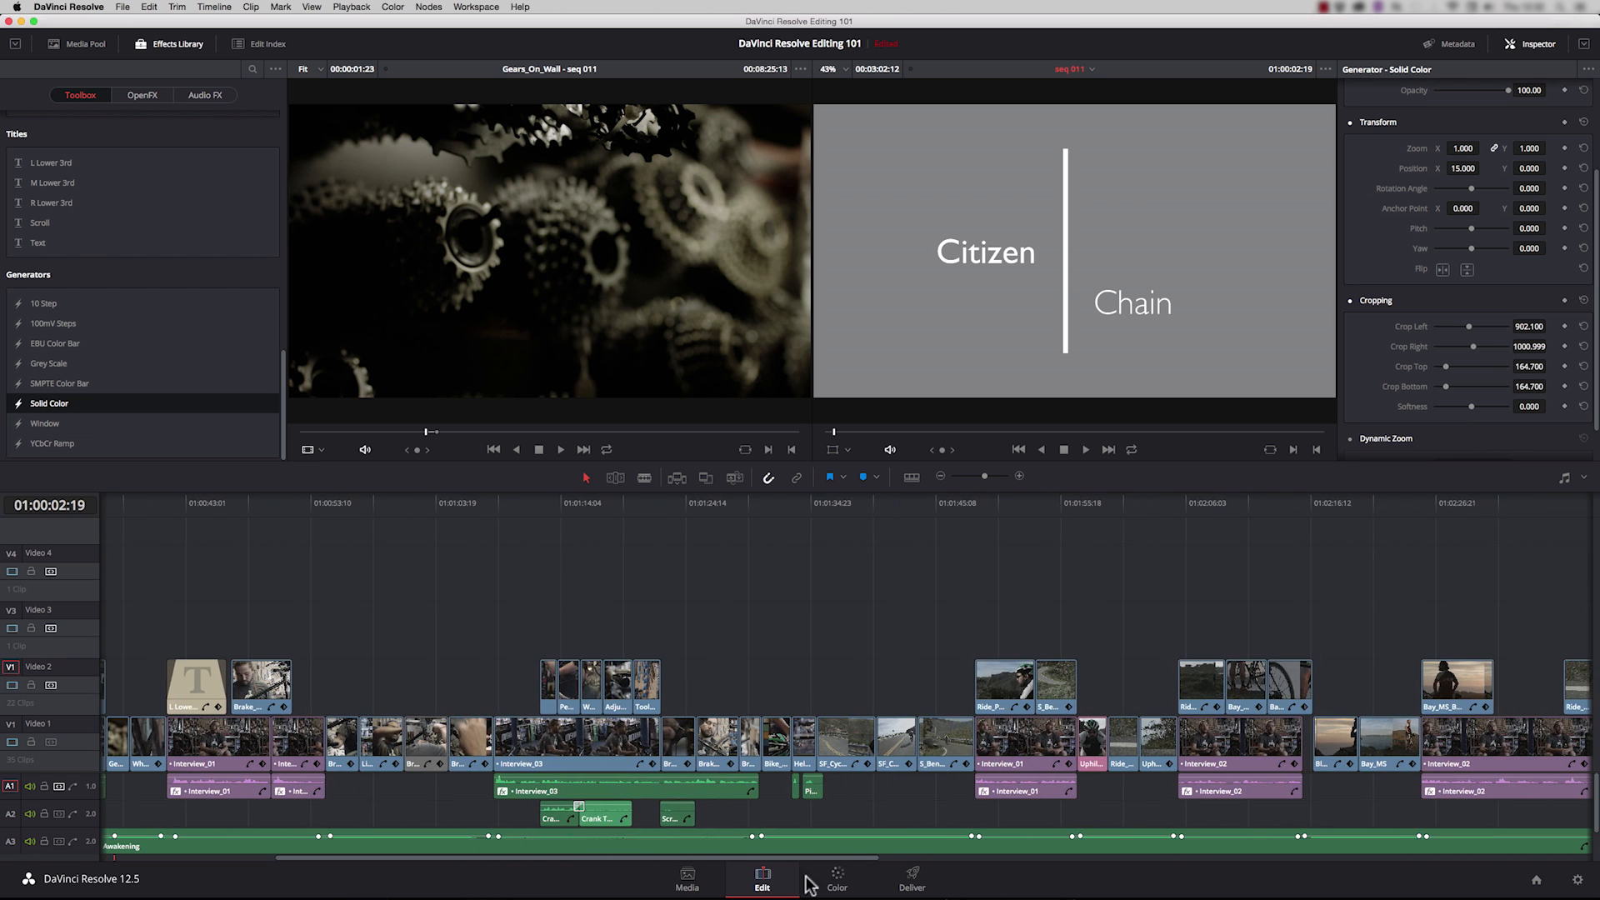
click(1086, 504)
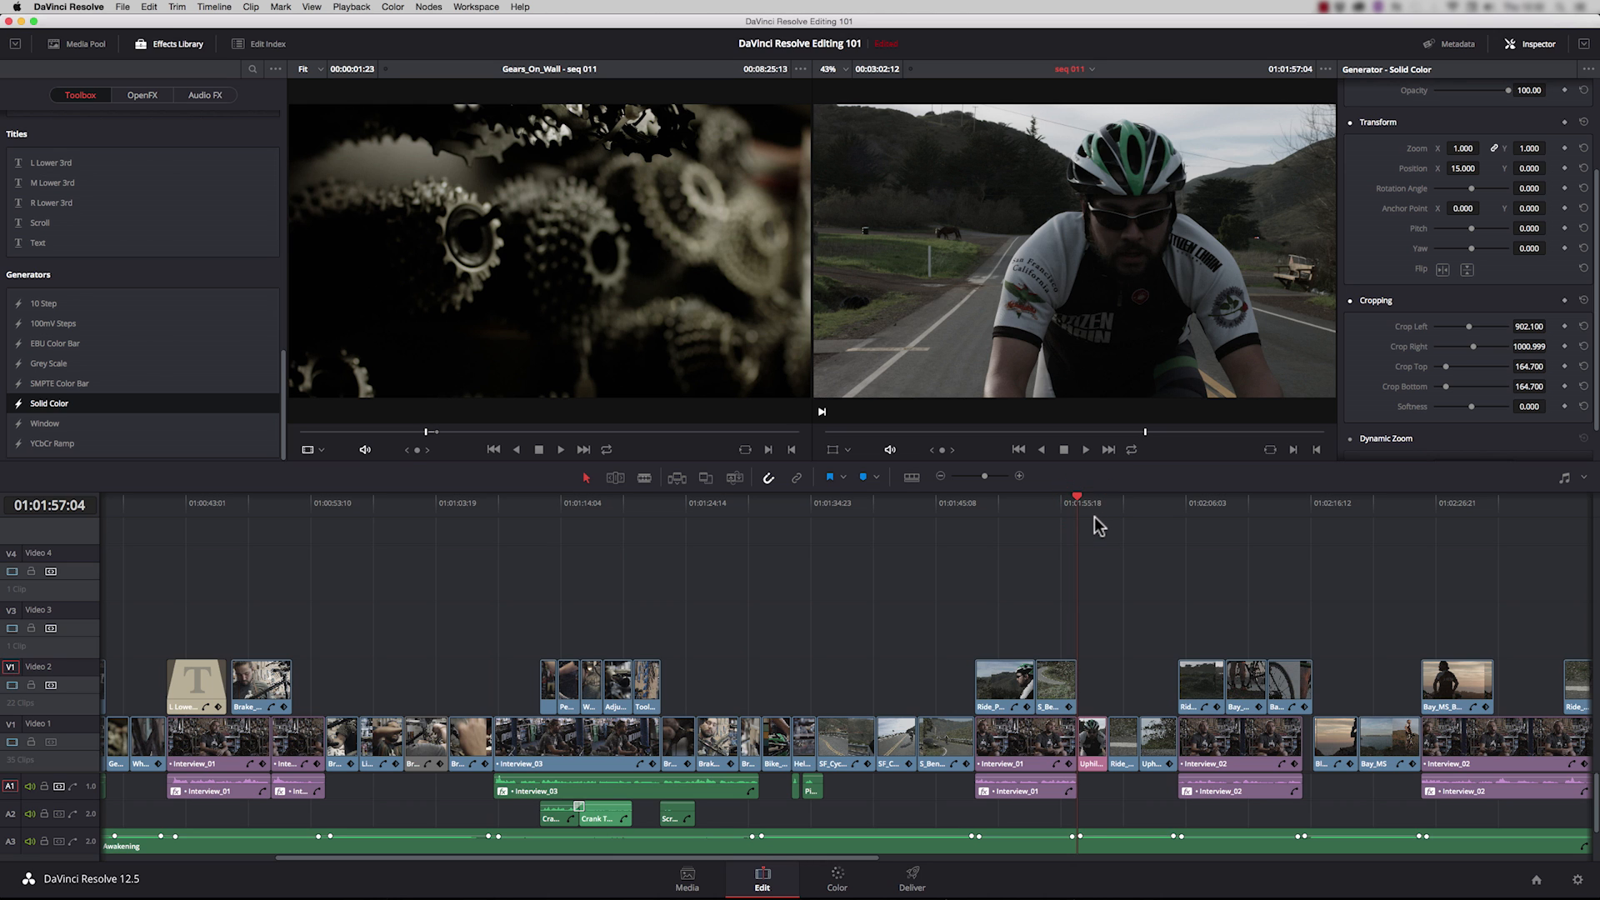
key(space)
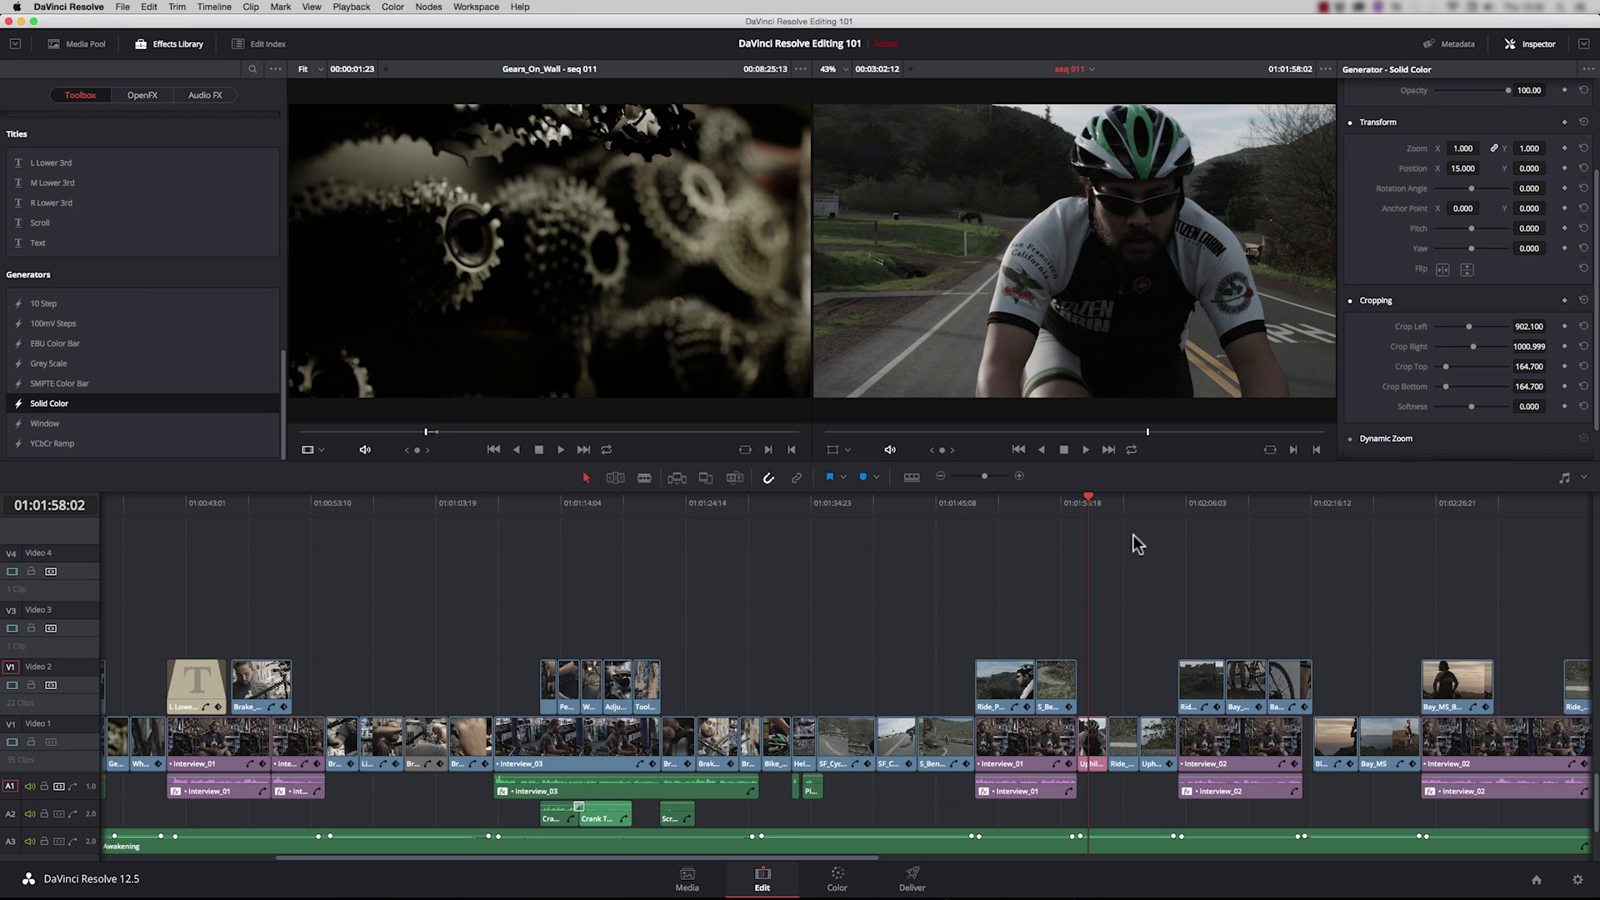
Step: Load Ride_Past_CU_With_Pedals from the Cycling bin into the source viewer and cue it to 17:04:30:06
click(75, 44)
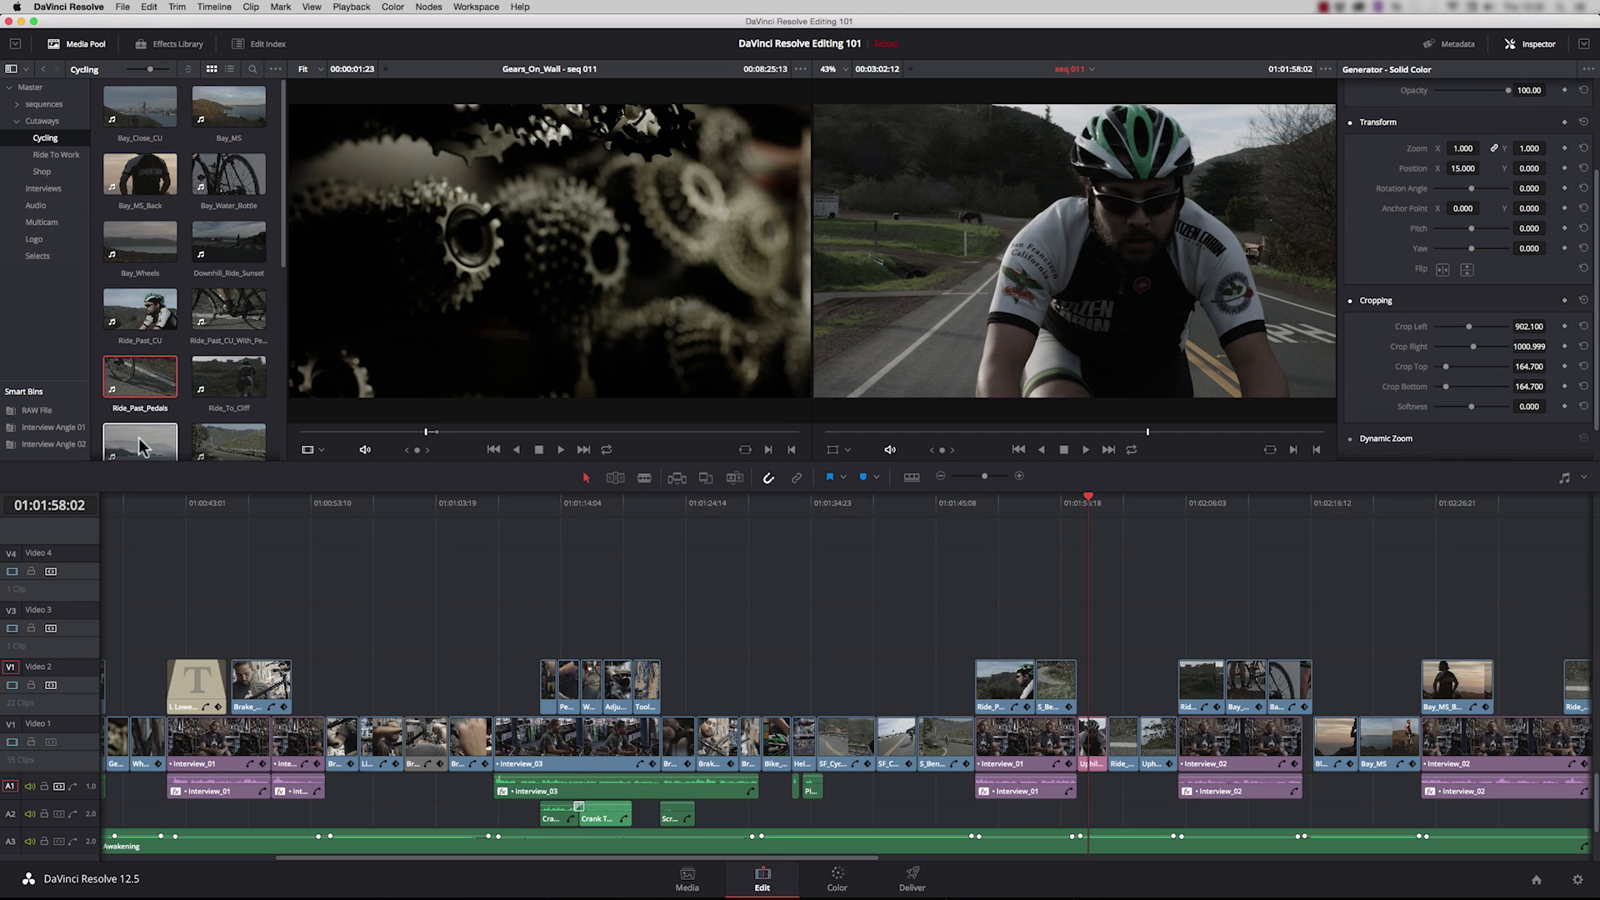
drag(220, 308, 552, 284)
drag(530, 432, 505, 433)
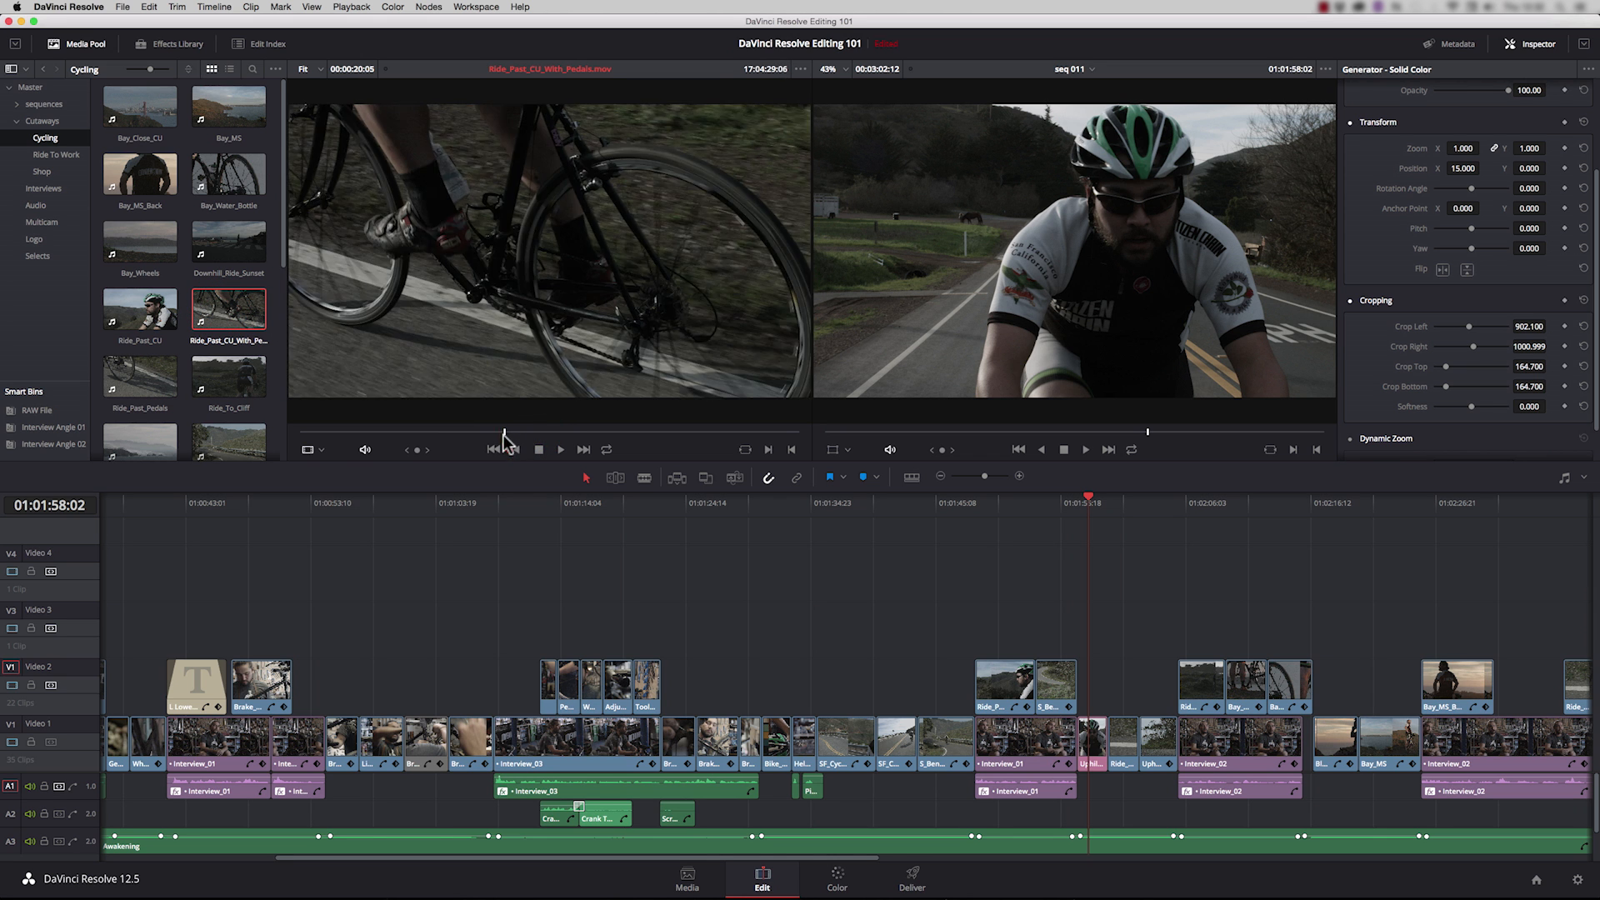
key(space)
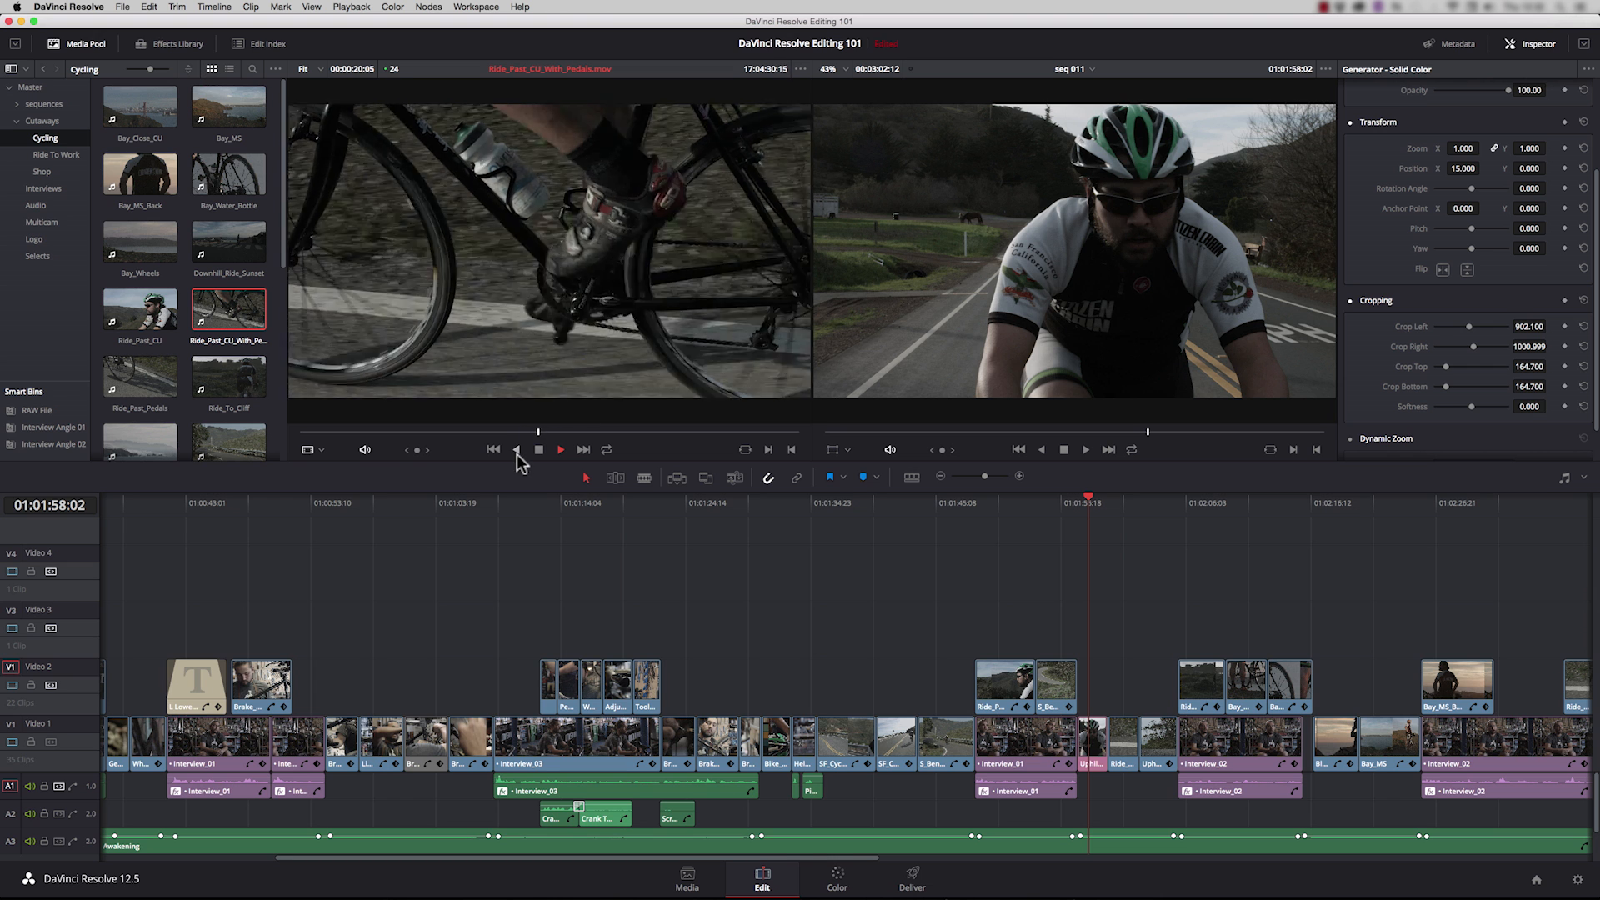
key(space)
drag(539, 433, 528, 434)
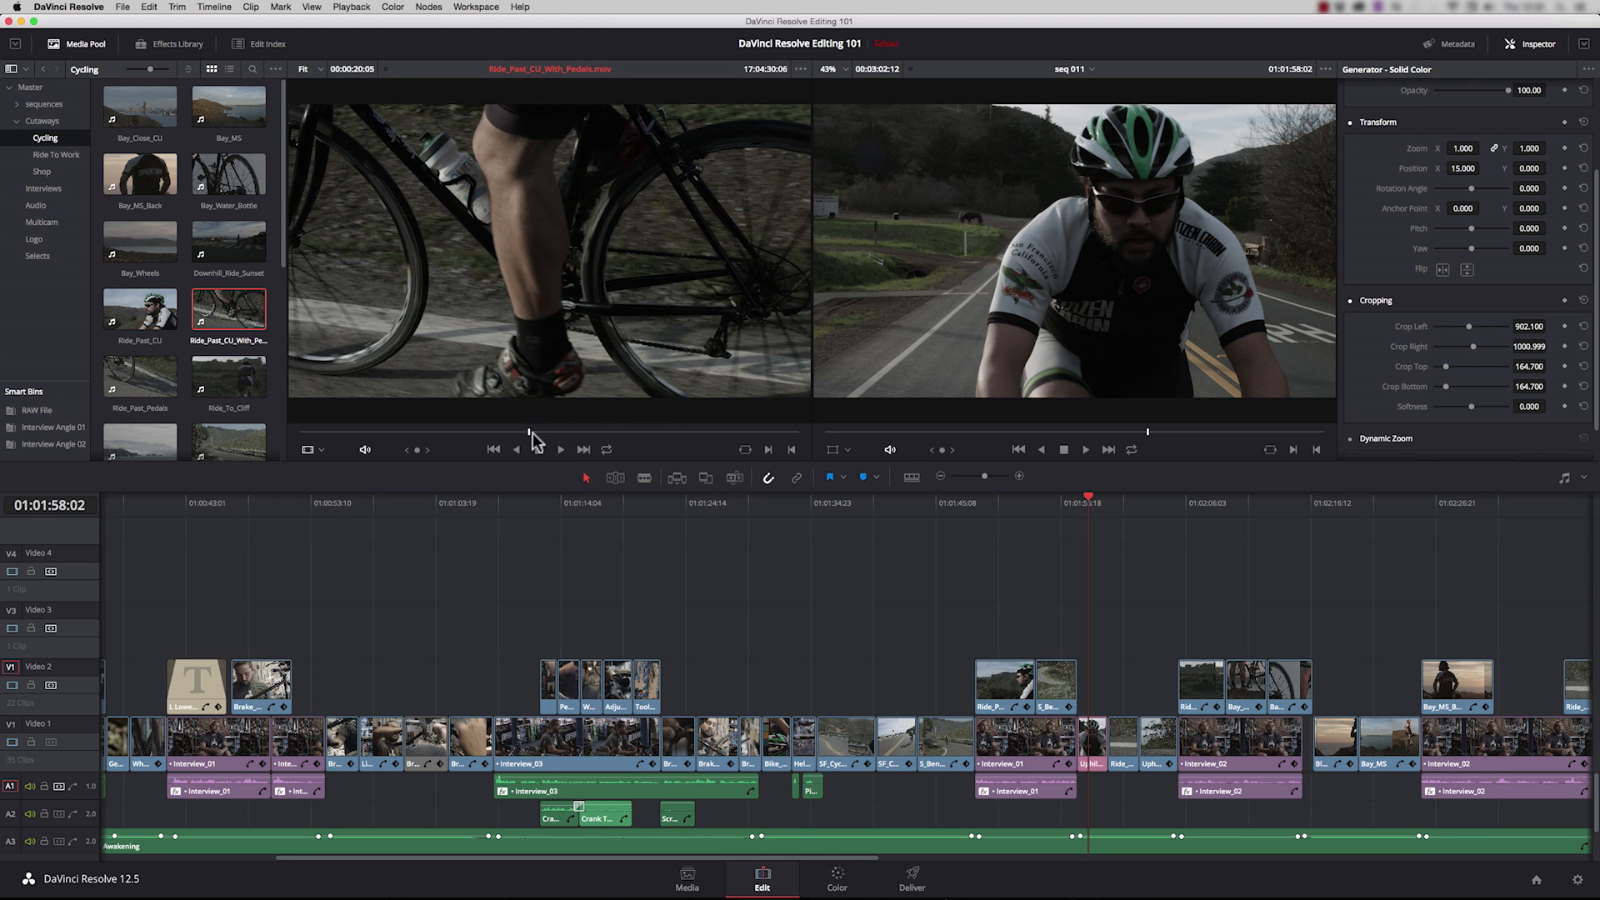
Step: Mark the source clip's in point at 17:04:30:06 and its out point at 17:04:31:13
key(i)
key(i)
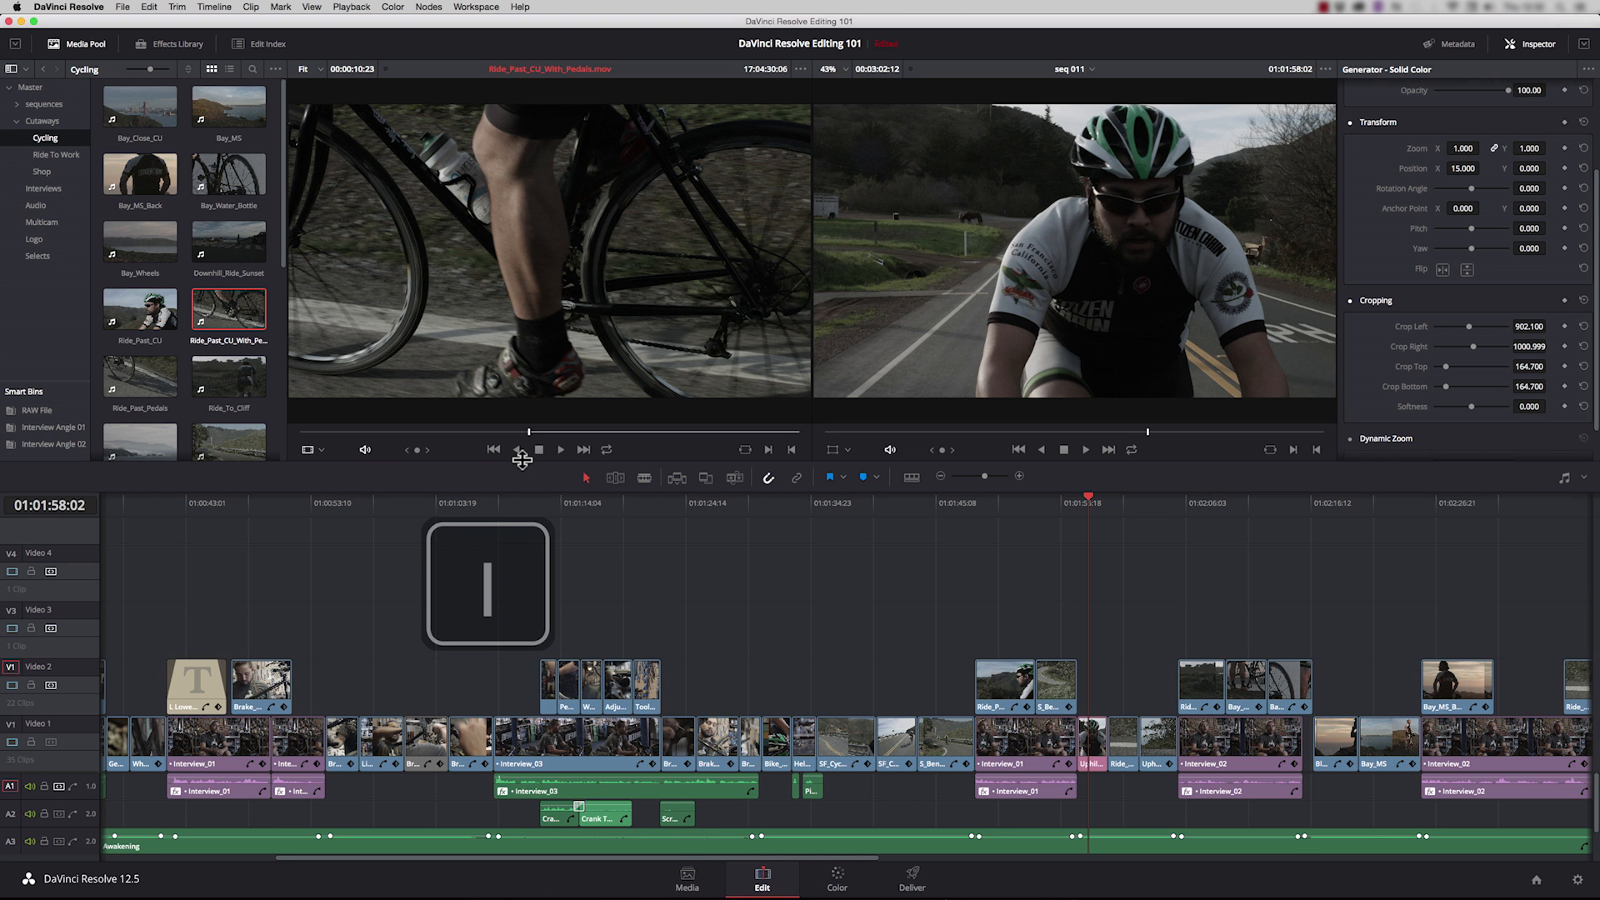
key(space)
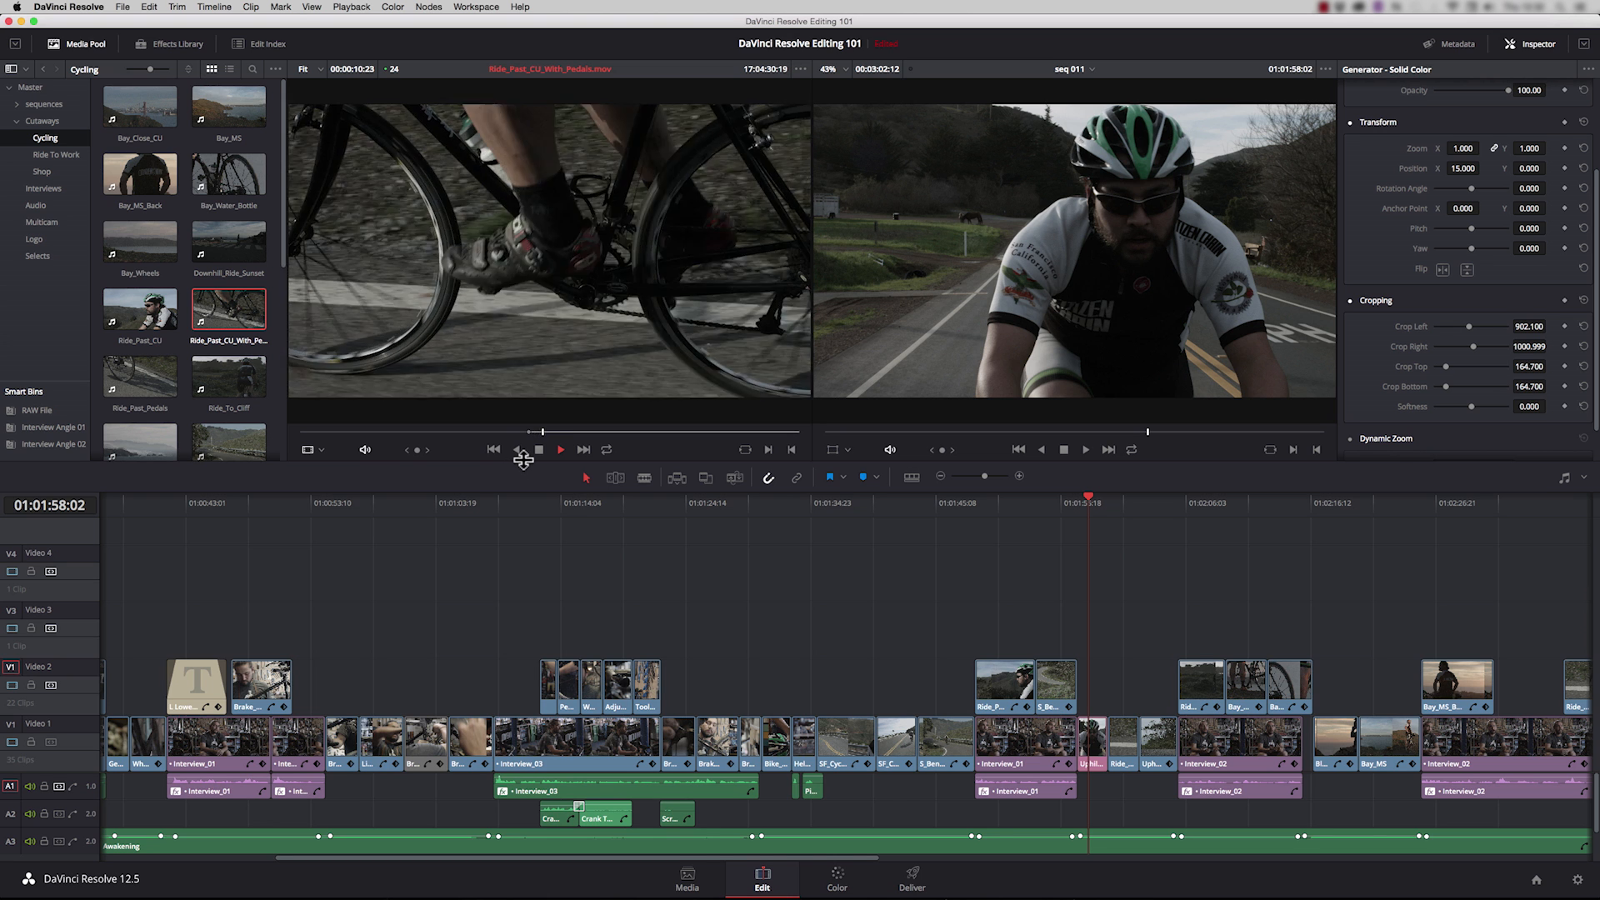
key(space)
key(o)
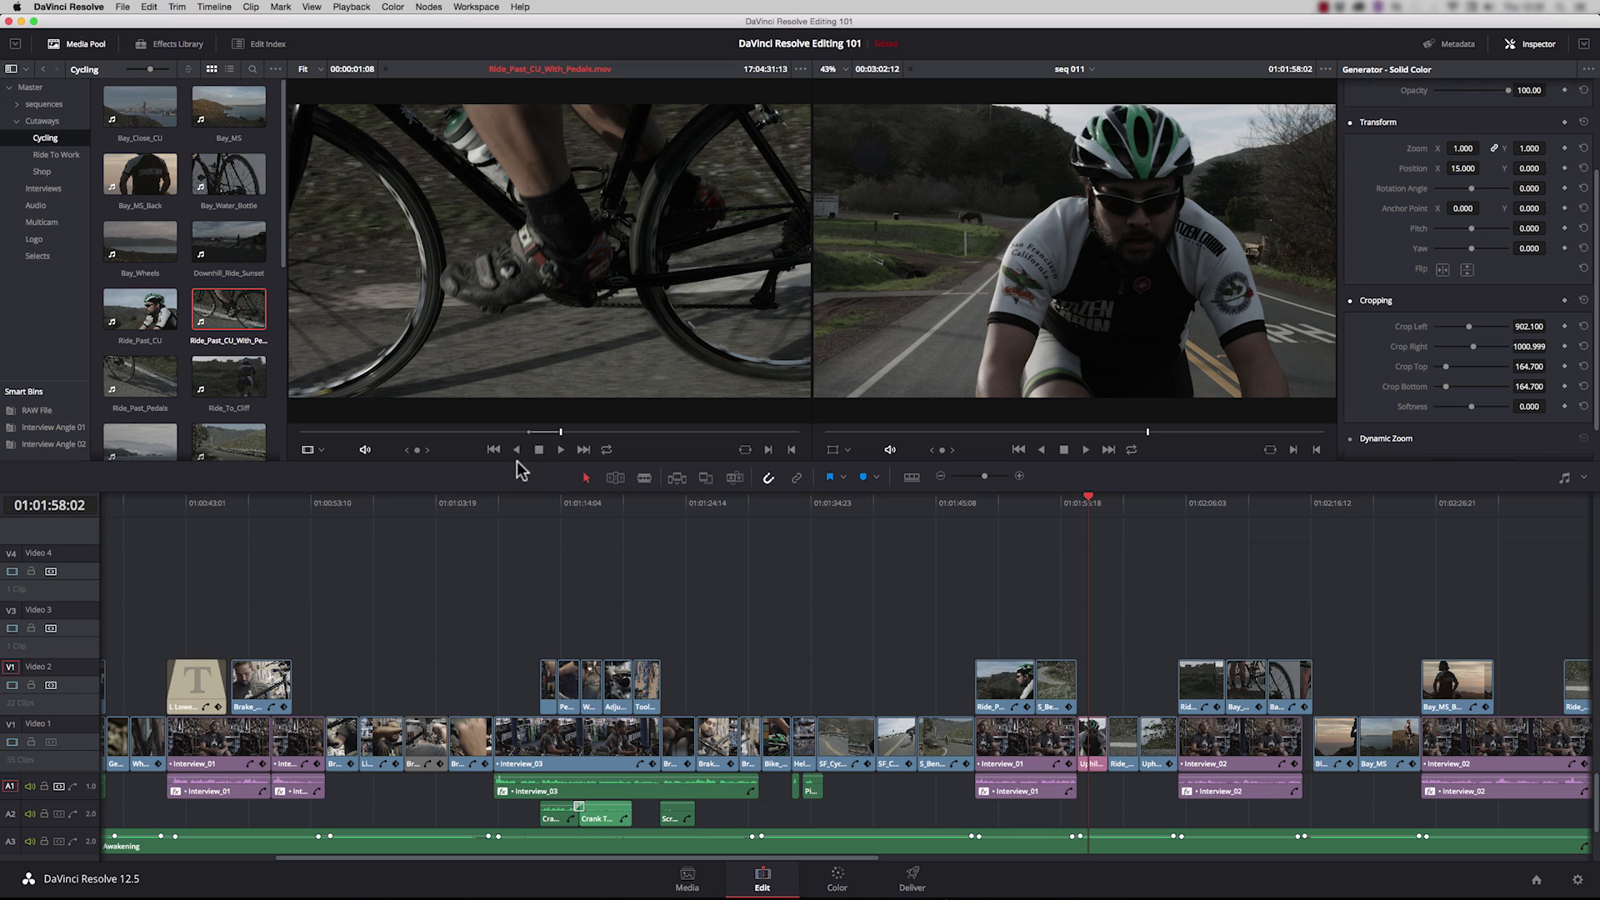
Step: Place the marked pedals shot on Video 2 above the pink Uphill ride clip and extend its end to match that clip
click(25, 782)
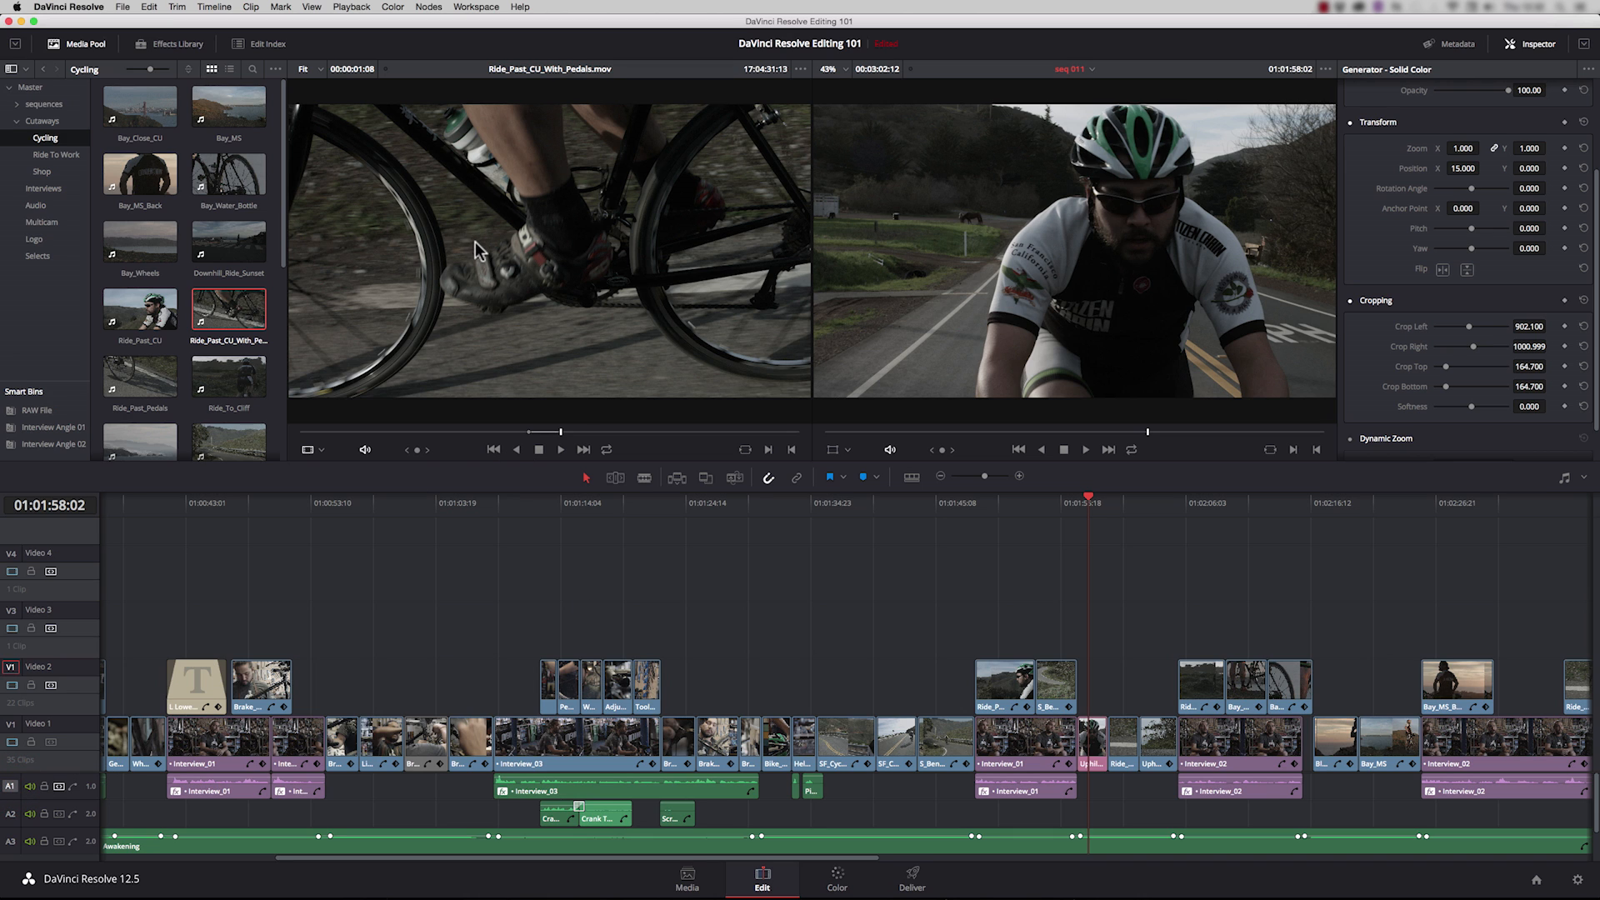
drag(469, 238, 1101, 697)
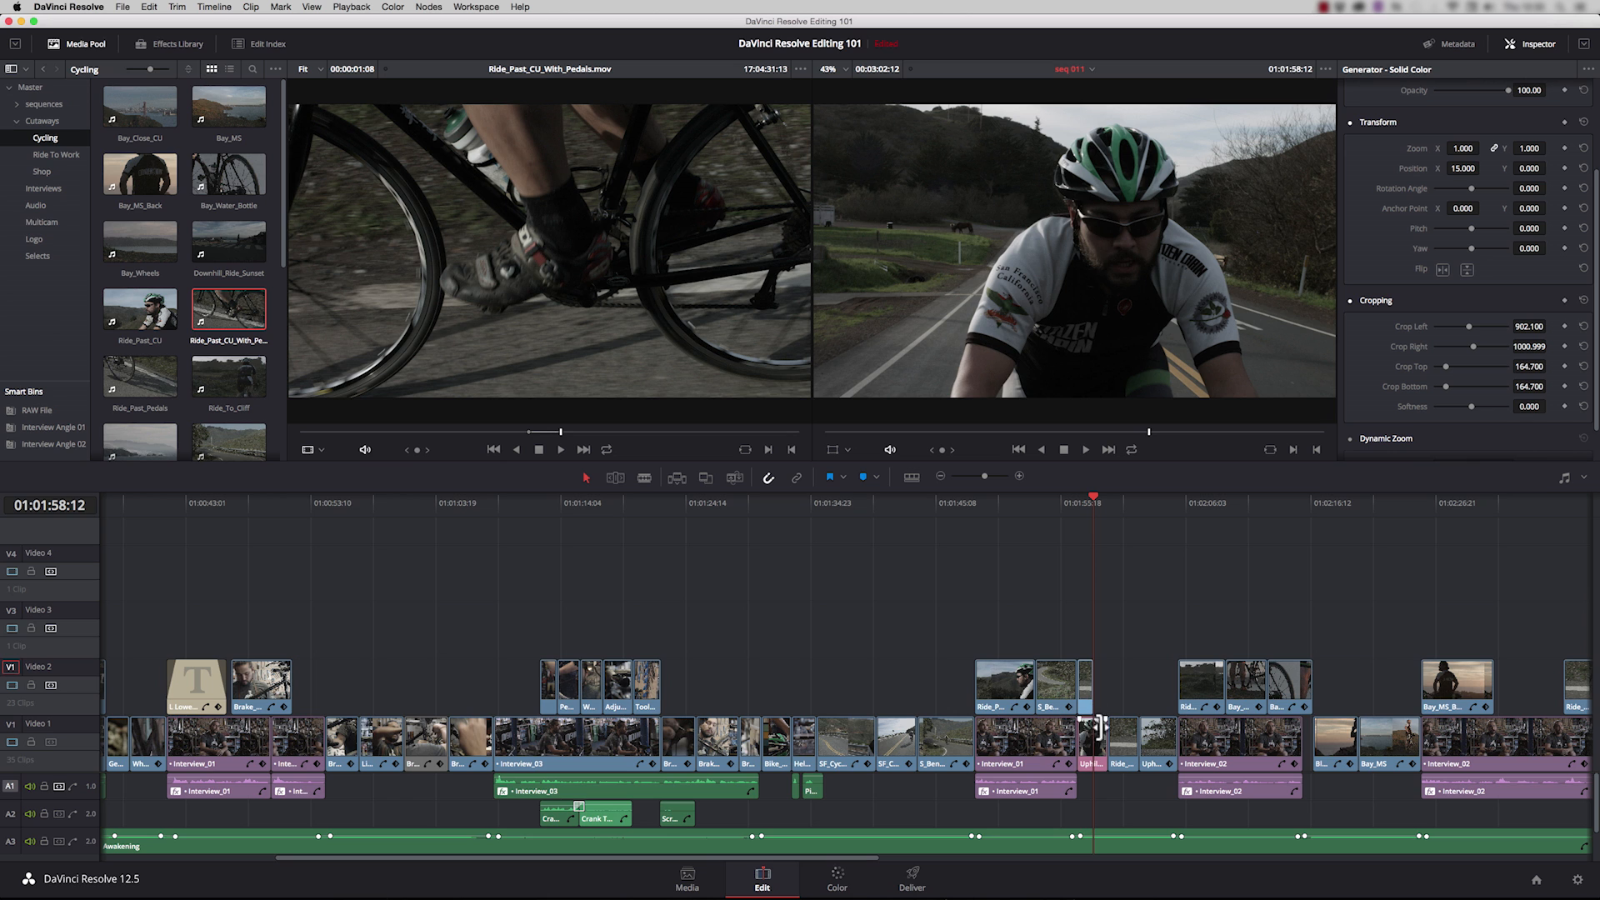
click(1094, 692)
drag(1094, 692, 1109, 704)
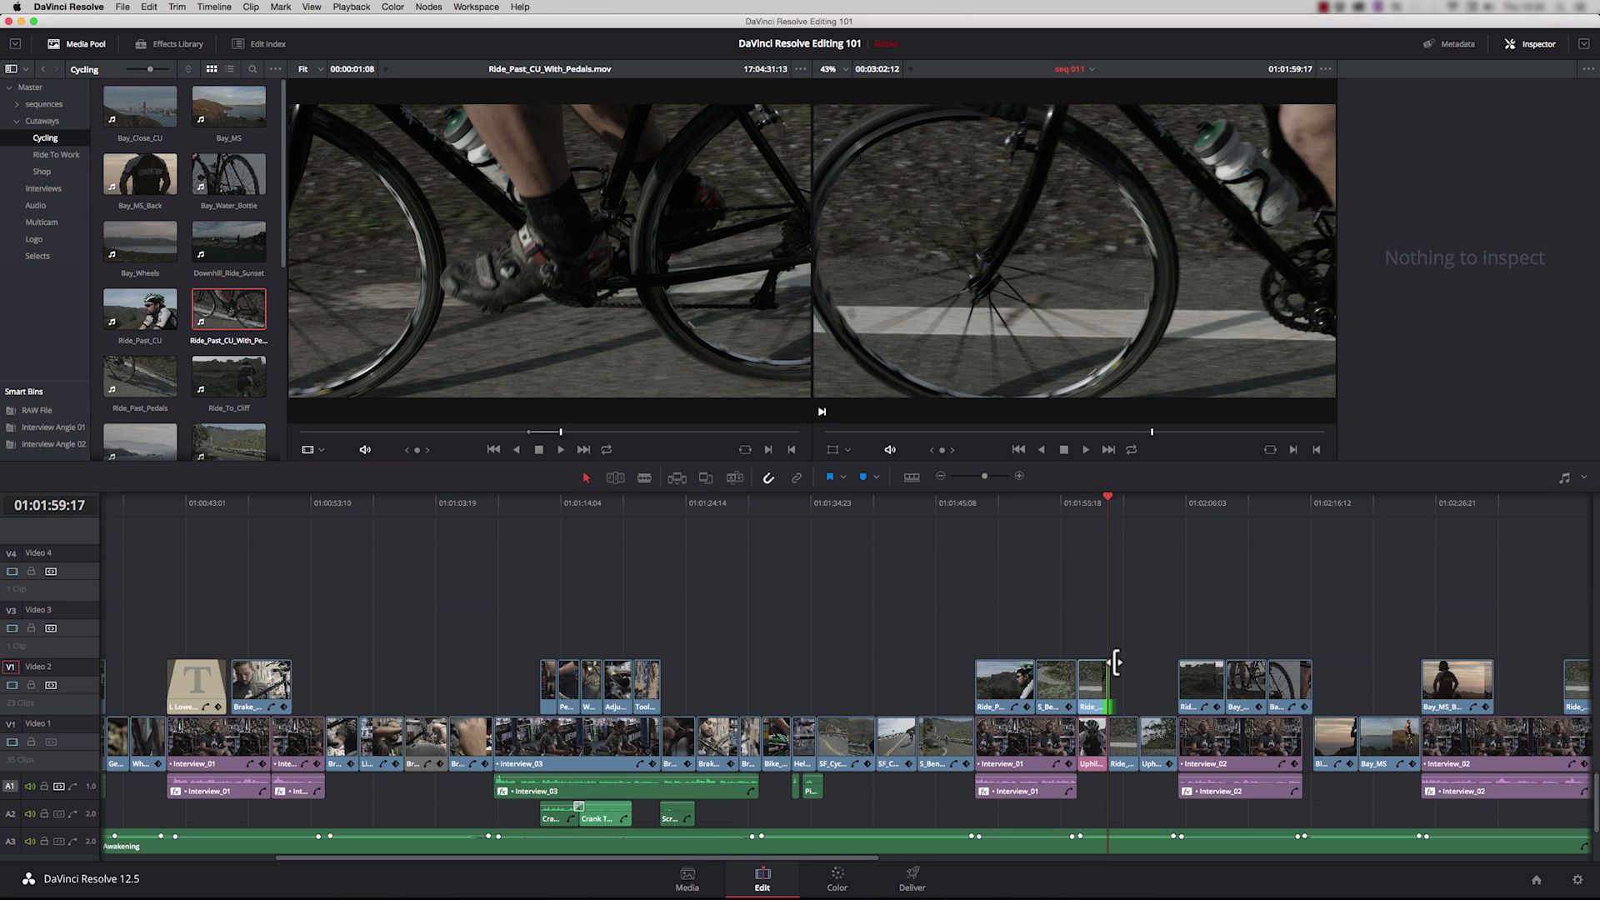
Step: Crop the Ride_Past_CU_With_Pedals clip 764.700 on the left and 244.100 on the right, and move it to position X 257
drag(1131, 635, 1088, 683)
click(1090, 503)
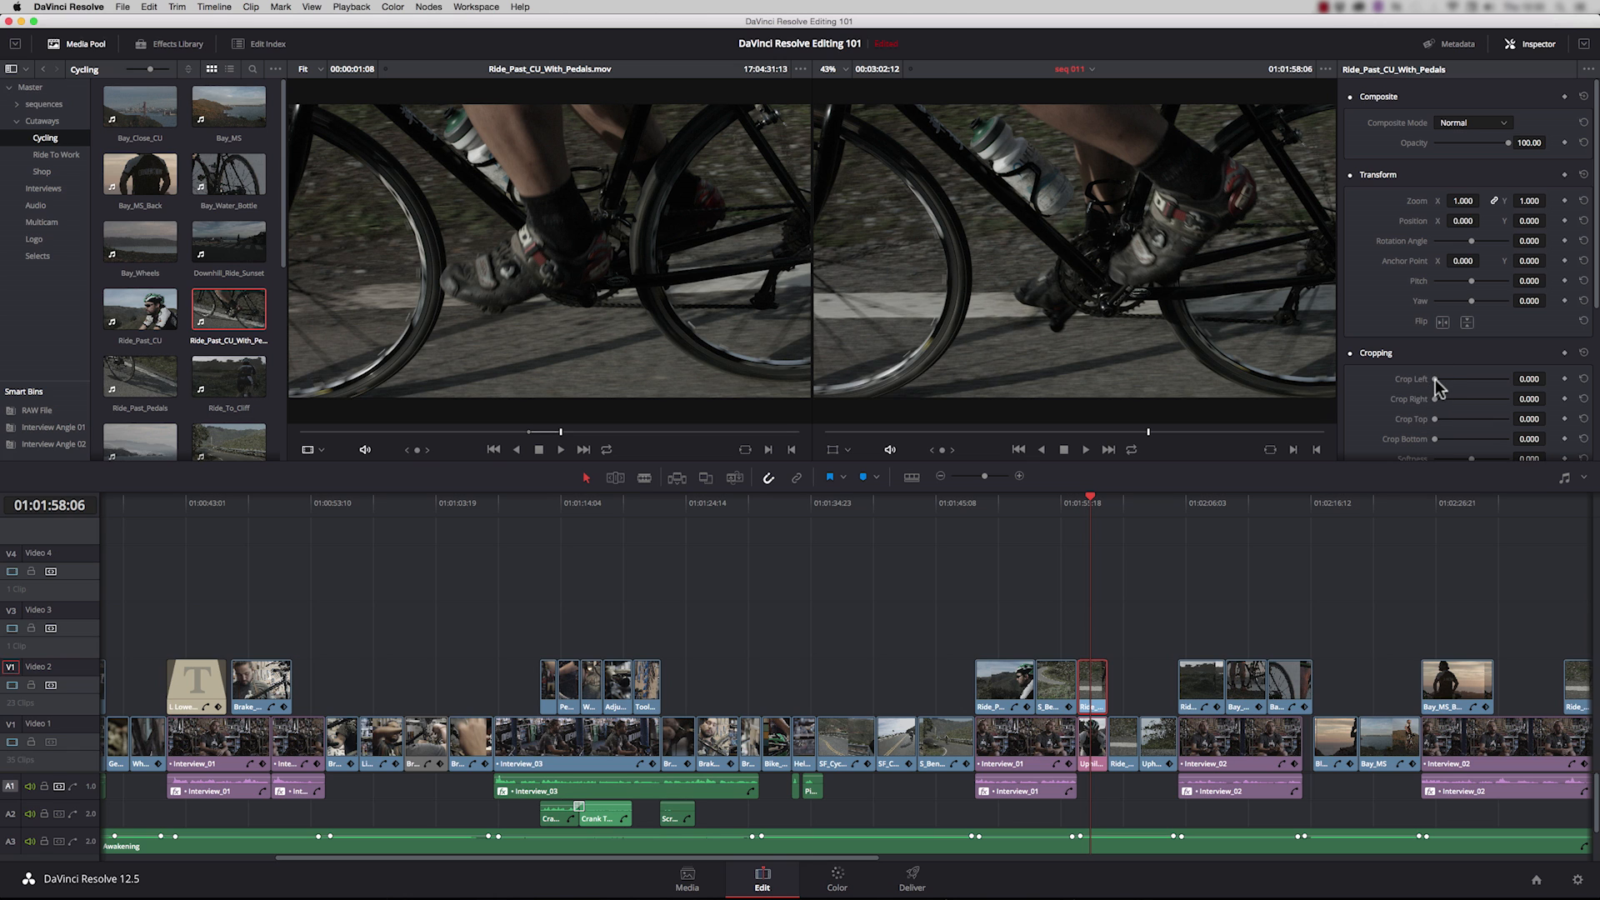
mouse_move(1436, 379)
mouse_down()
mouse_move(1461, 380)
mouse_move(1444, 400)
mouse_up()
drag(1461, 379, 1465, 385)
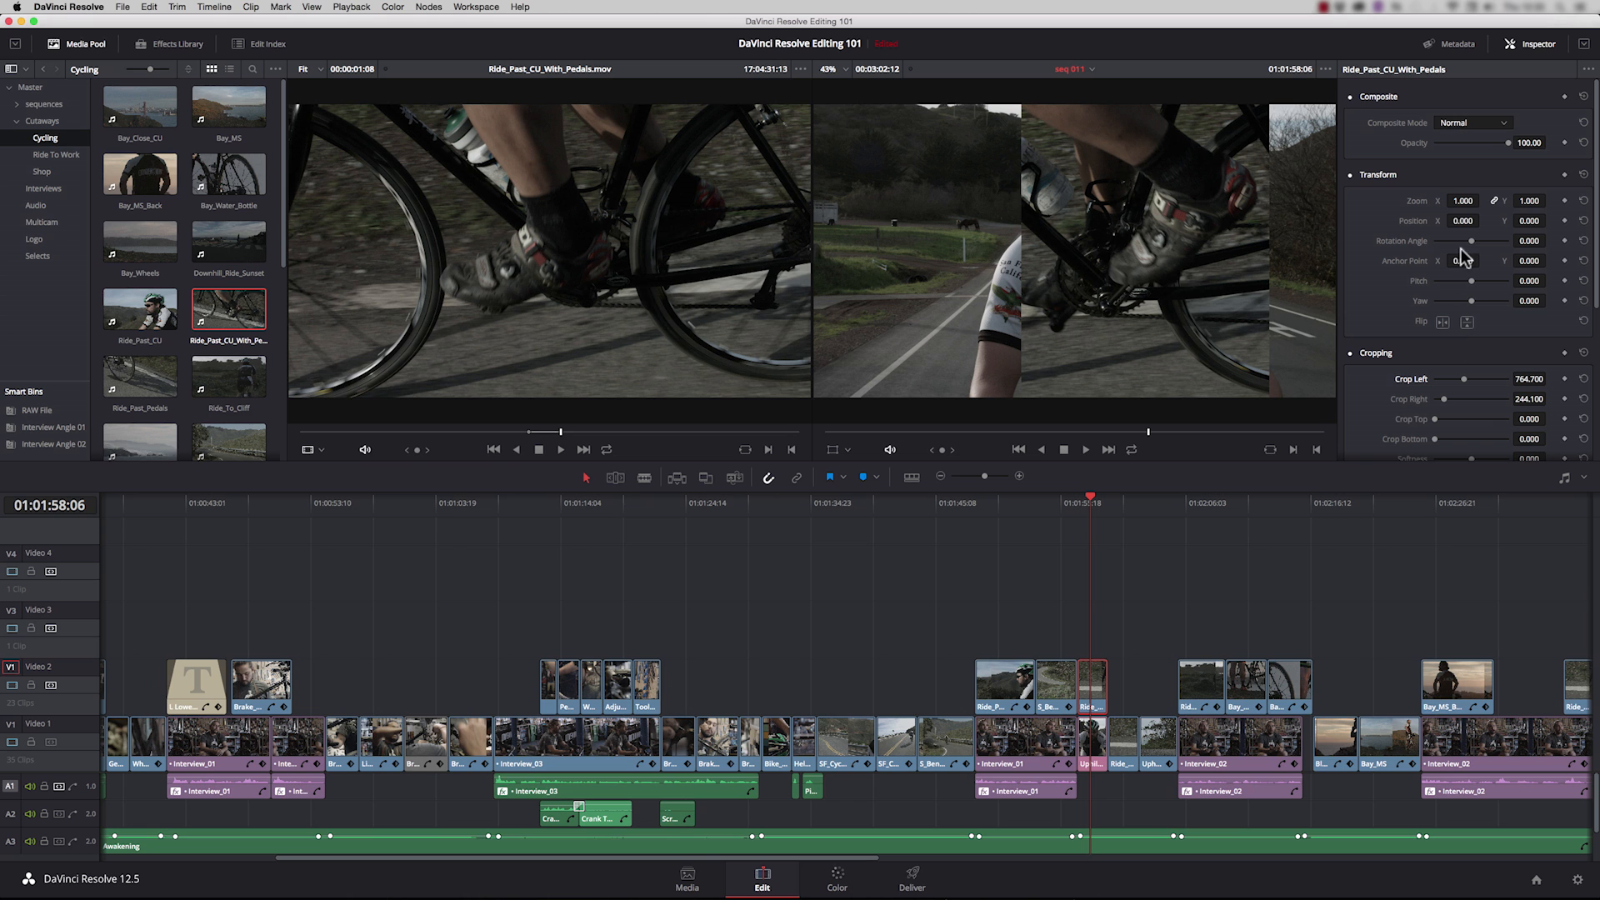
drag(1461, 221, 1484, 220)
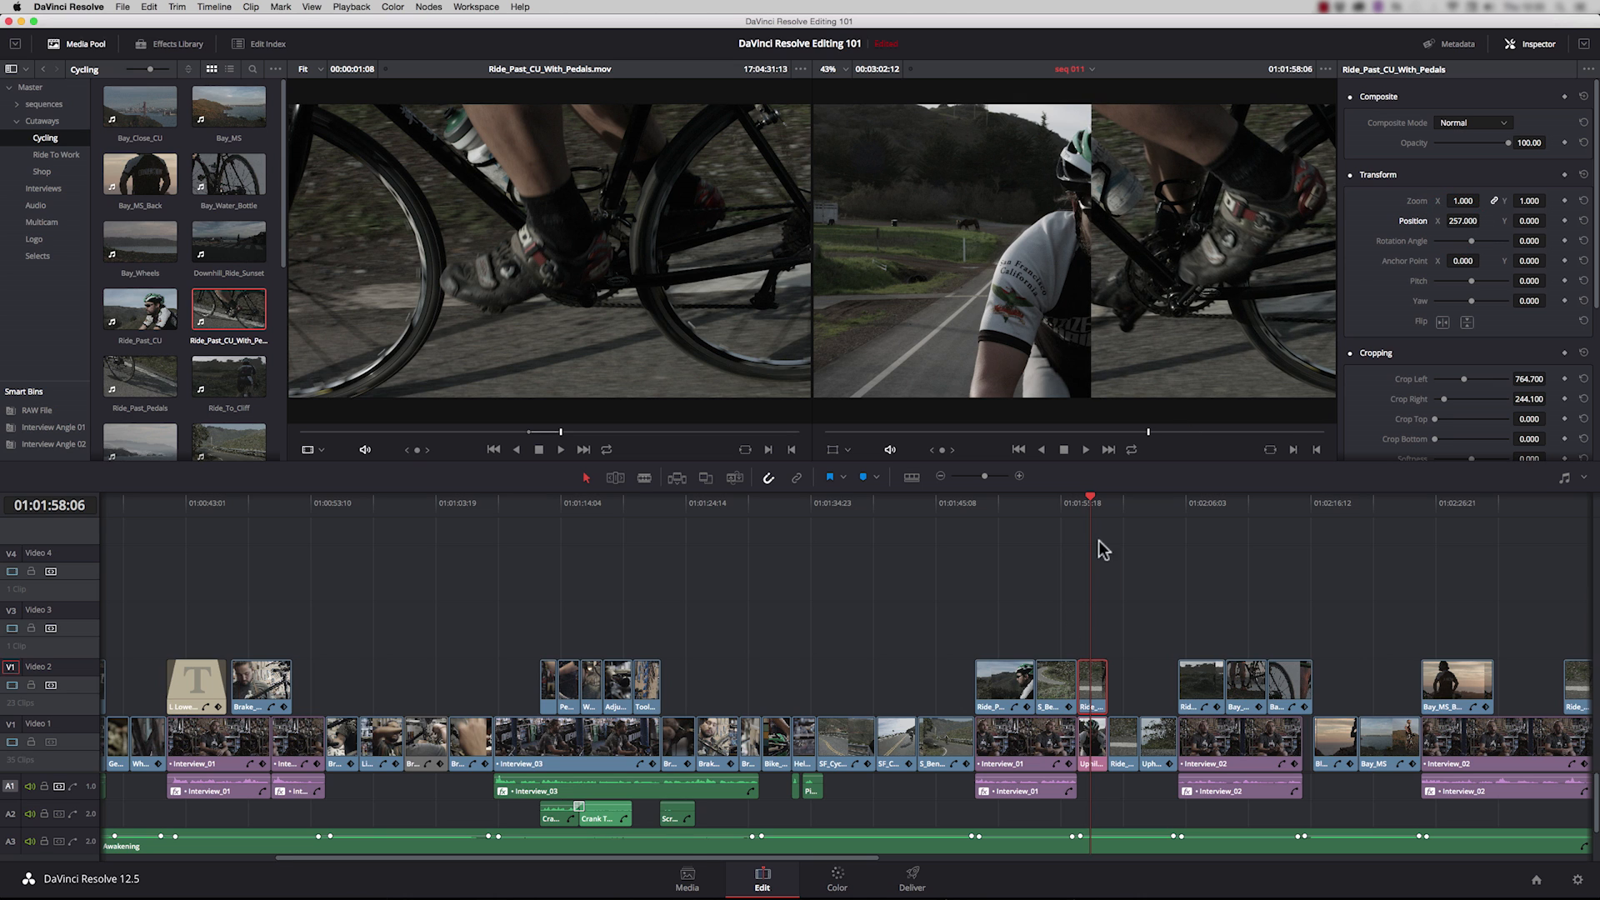
Step: Move the Uphill_Ride_CU clip on Video 1 to position X -575, crop its right side 374.200, and play back the split screen
click(1100, 798)
click(1097, 766)
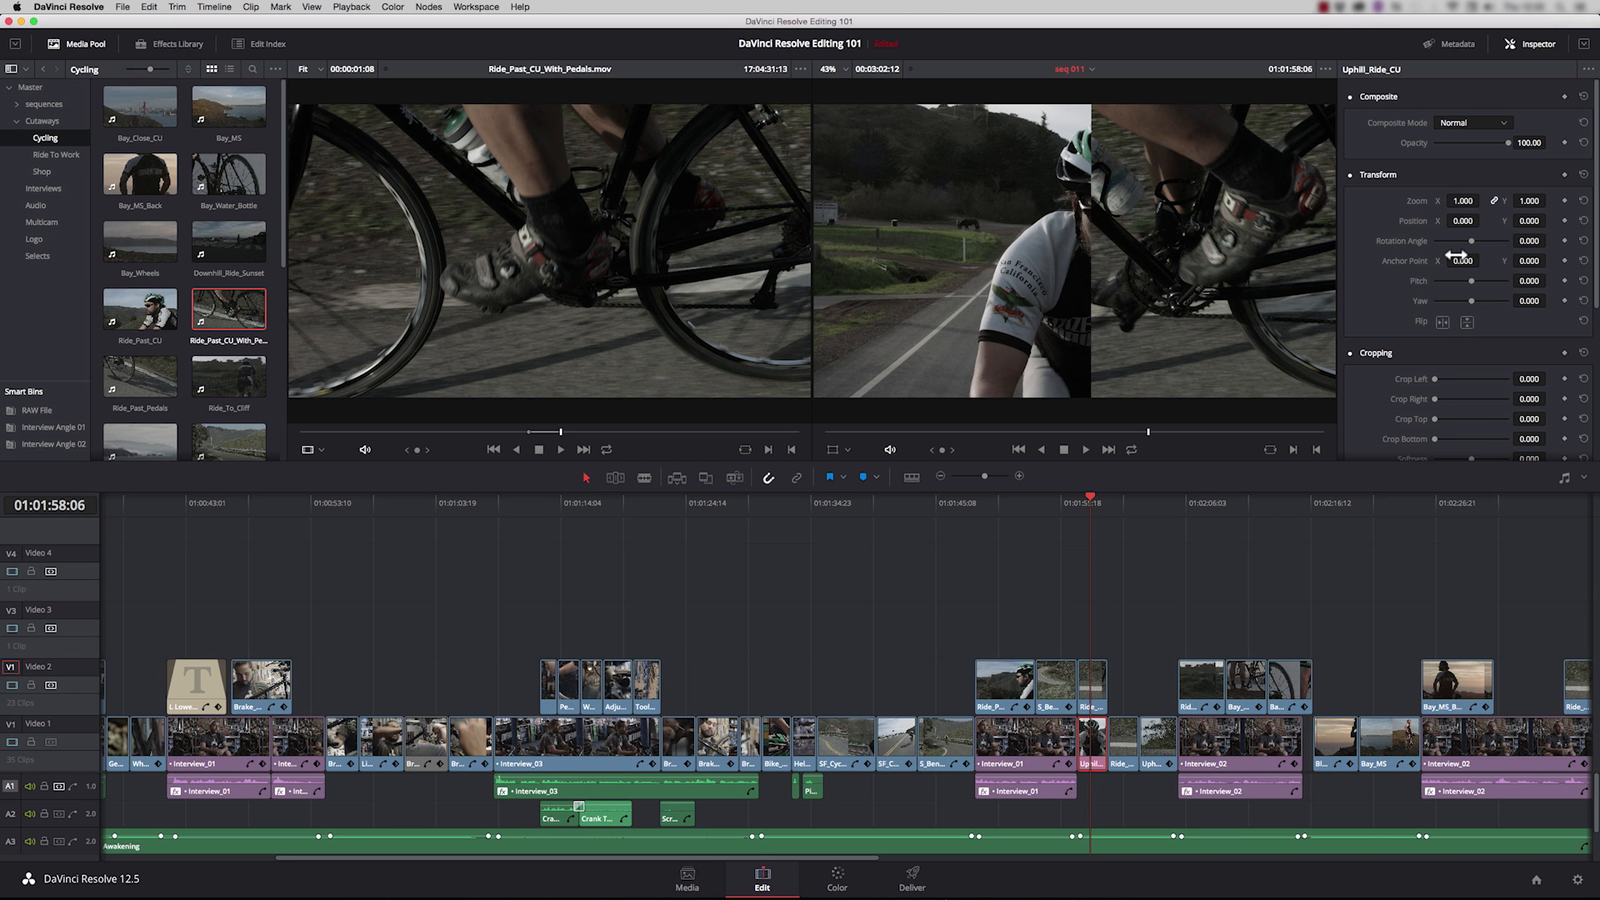
drag(1464, 221, 1366, 221)
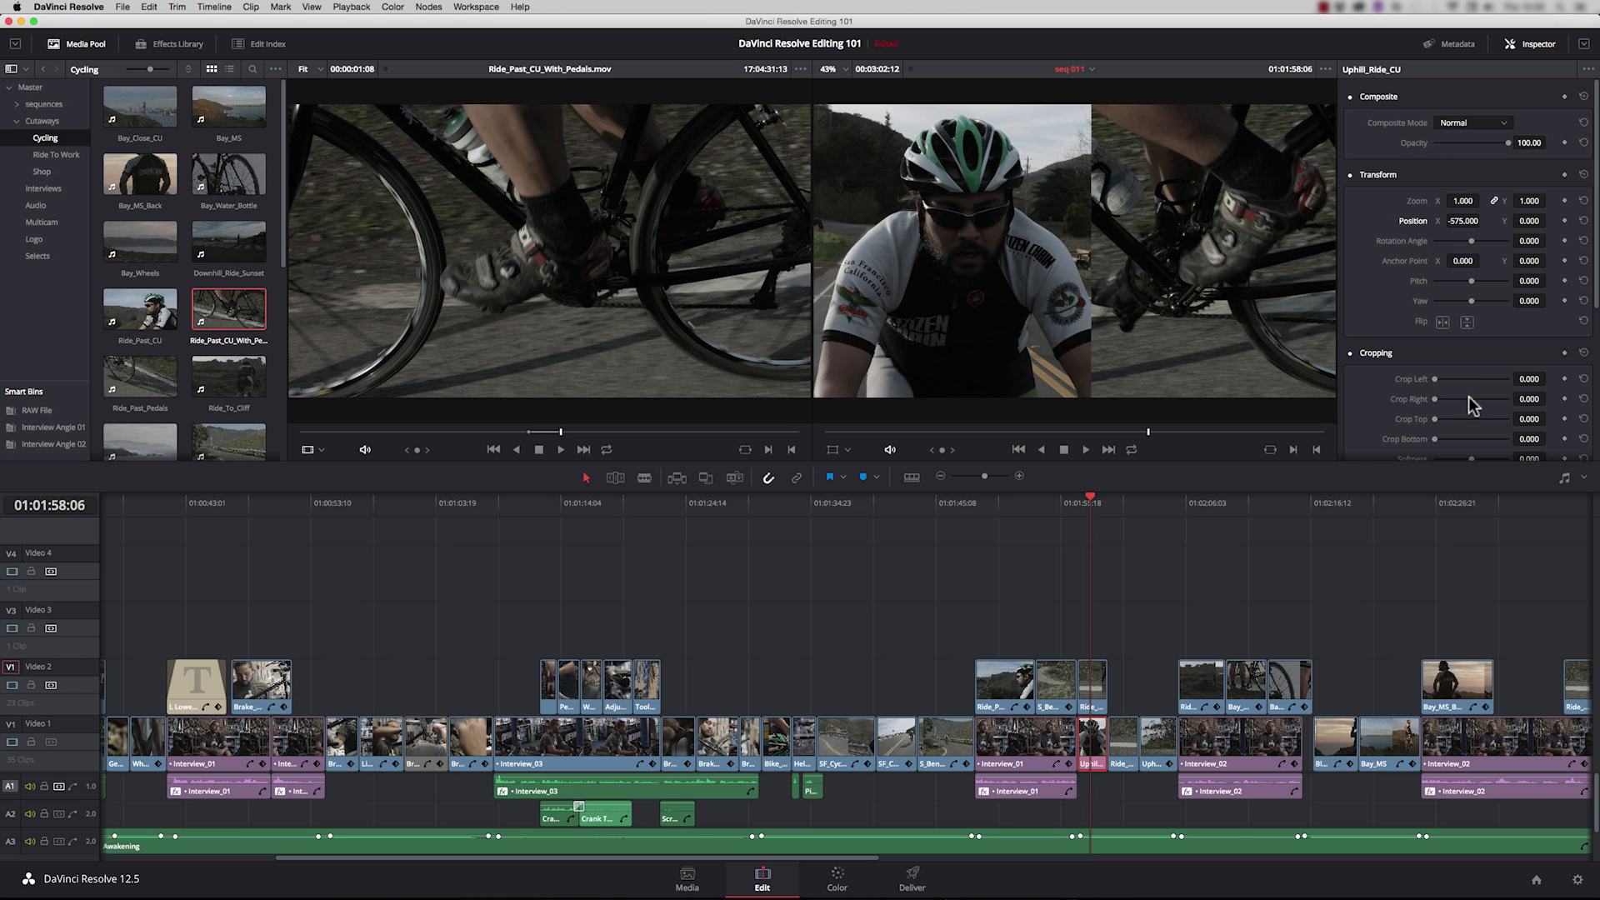
mouse_move(1437, 399)
mouse_down()
mouse_move(1463, 402)
mouse_move(1449, 402)
mouse_up()
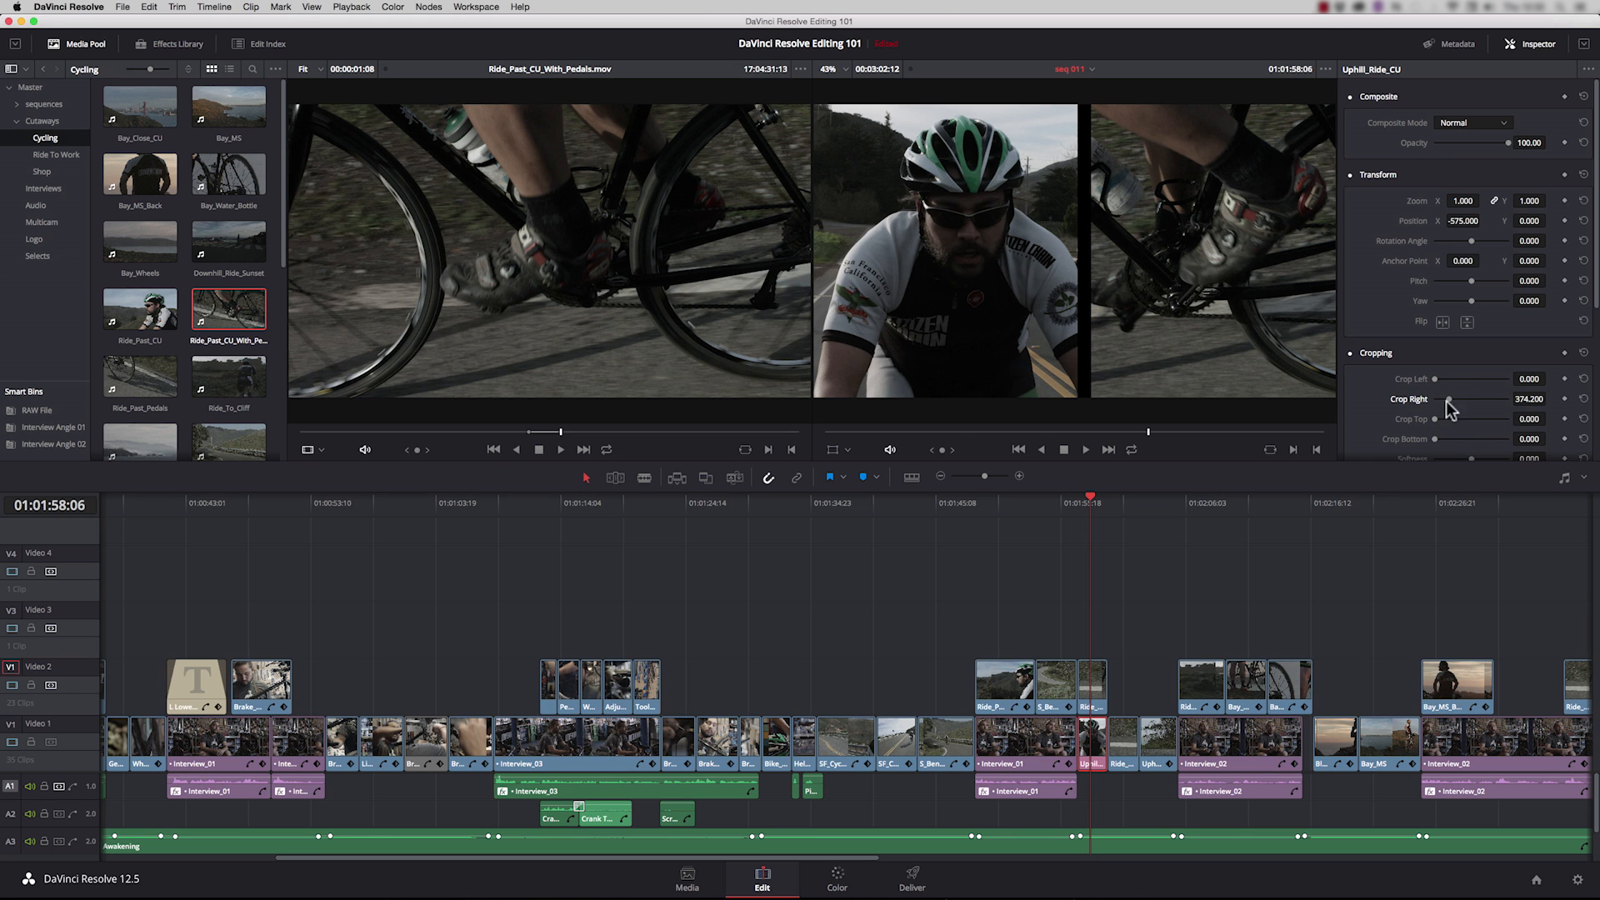
drag(1087, 505, 1086, 504)
key(space)
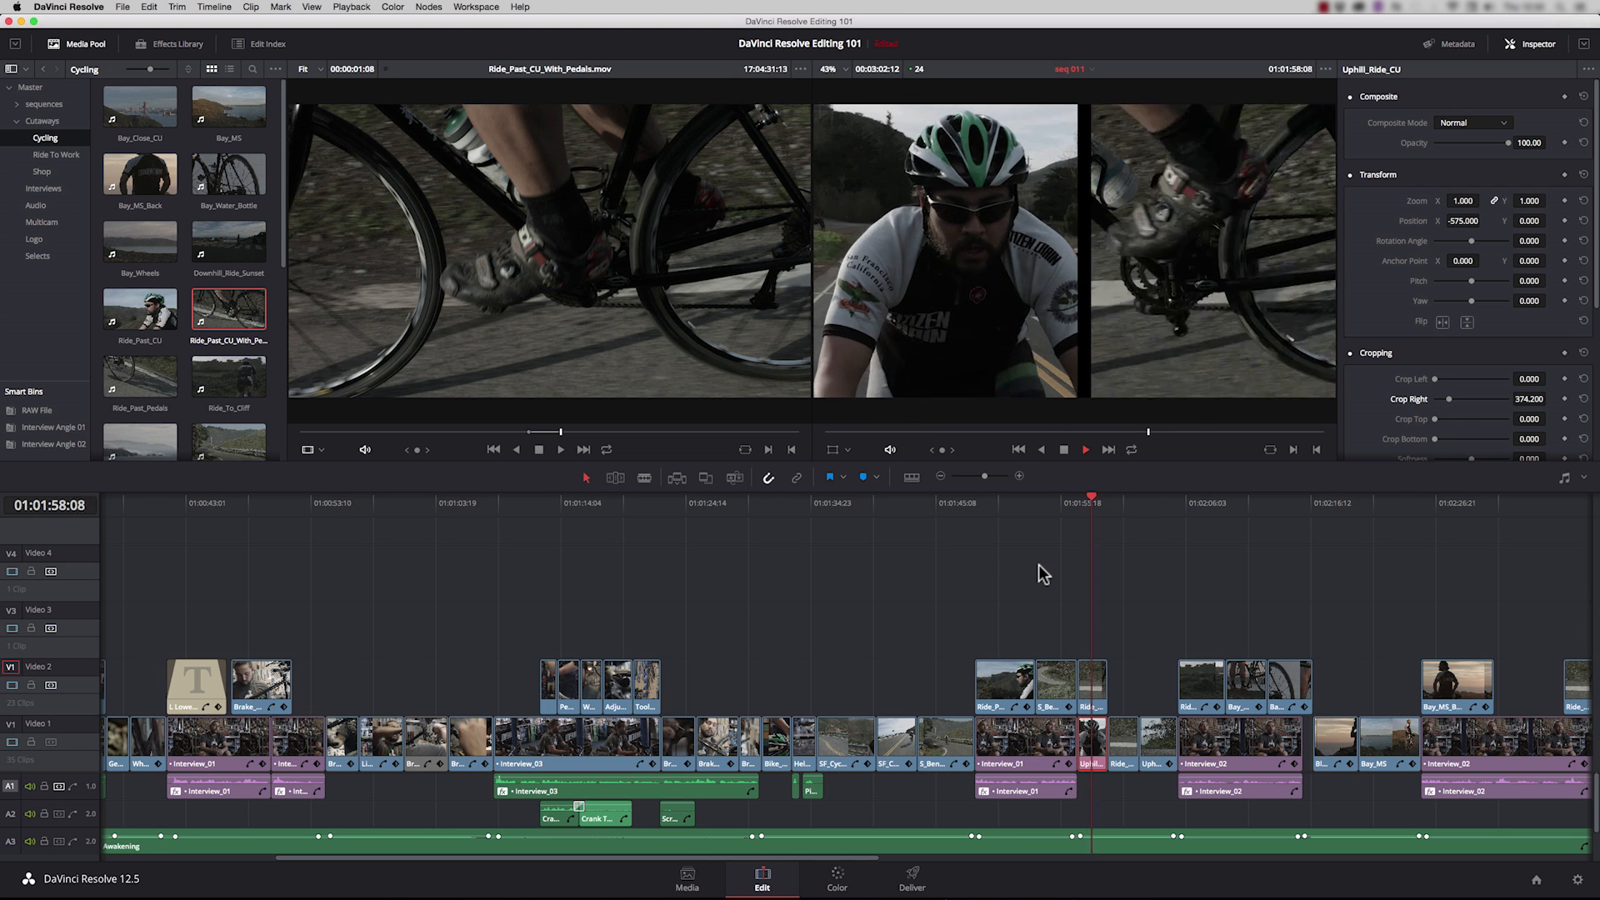
key(space)
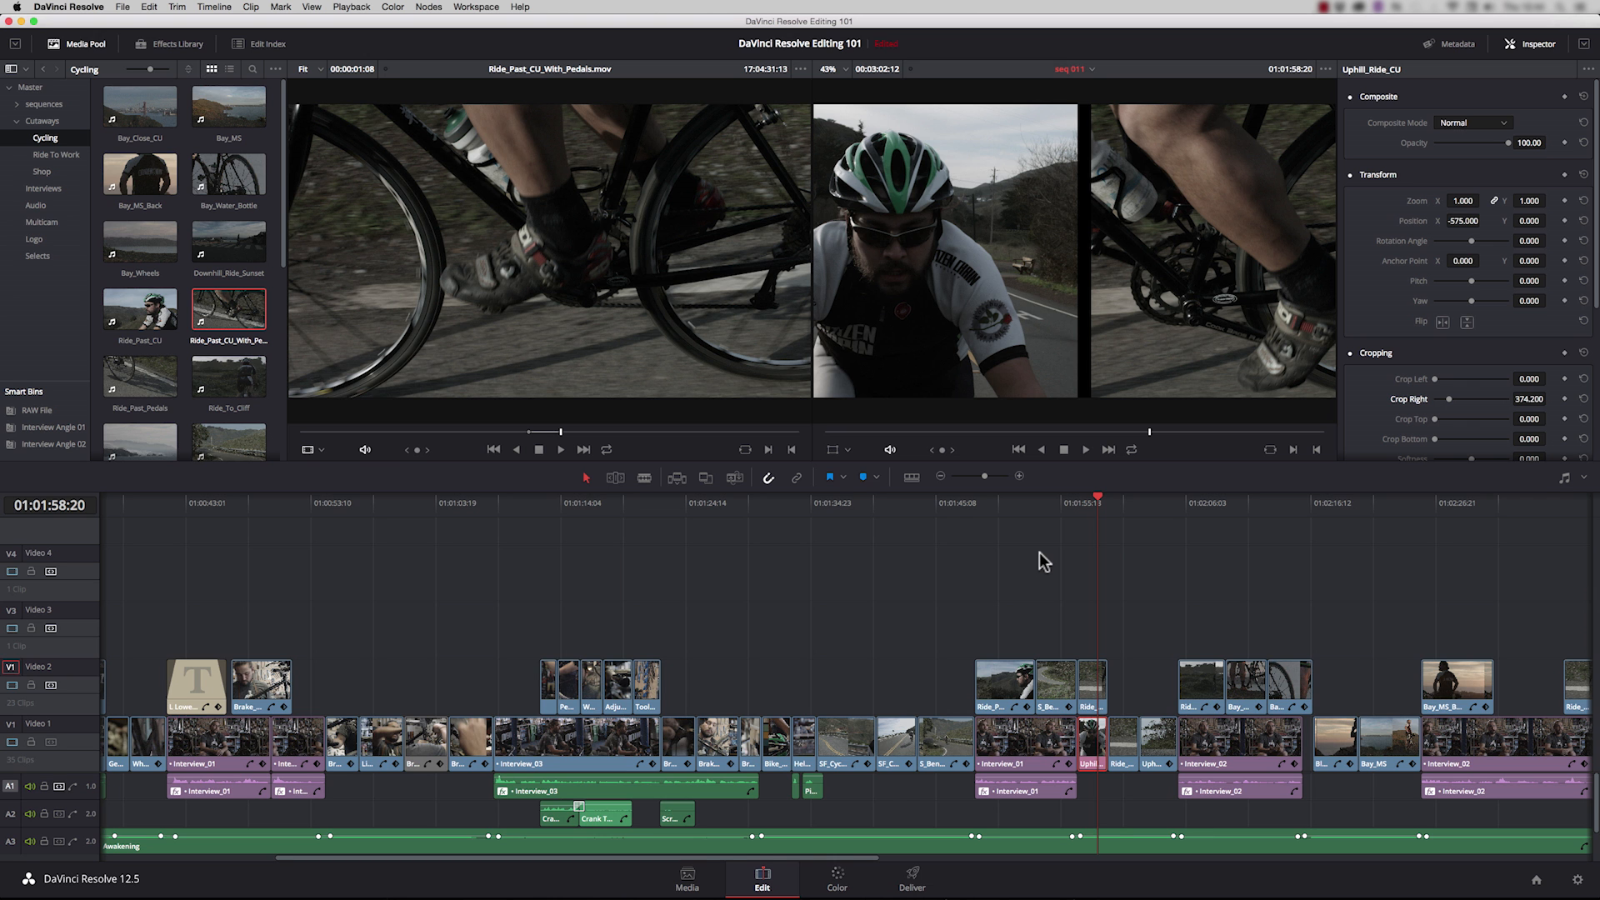
Step: In the project's Image Scaling settings, set input scaling for mismatched resolution files to Center crop with no resizing and save
key(shift+9)
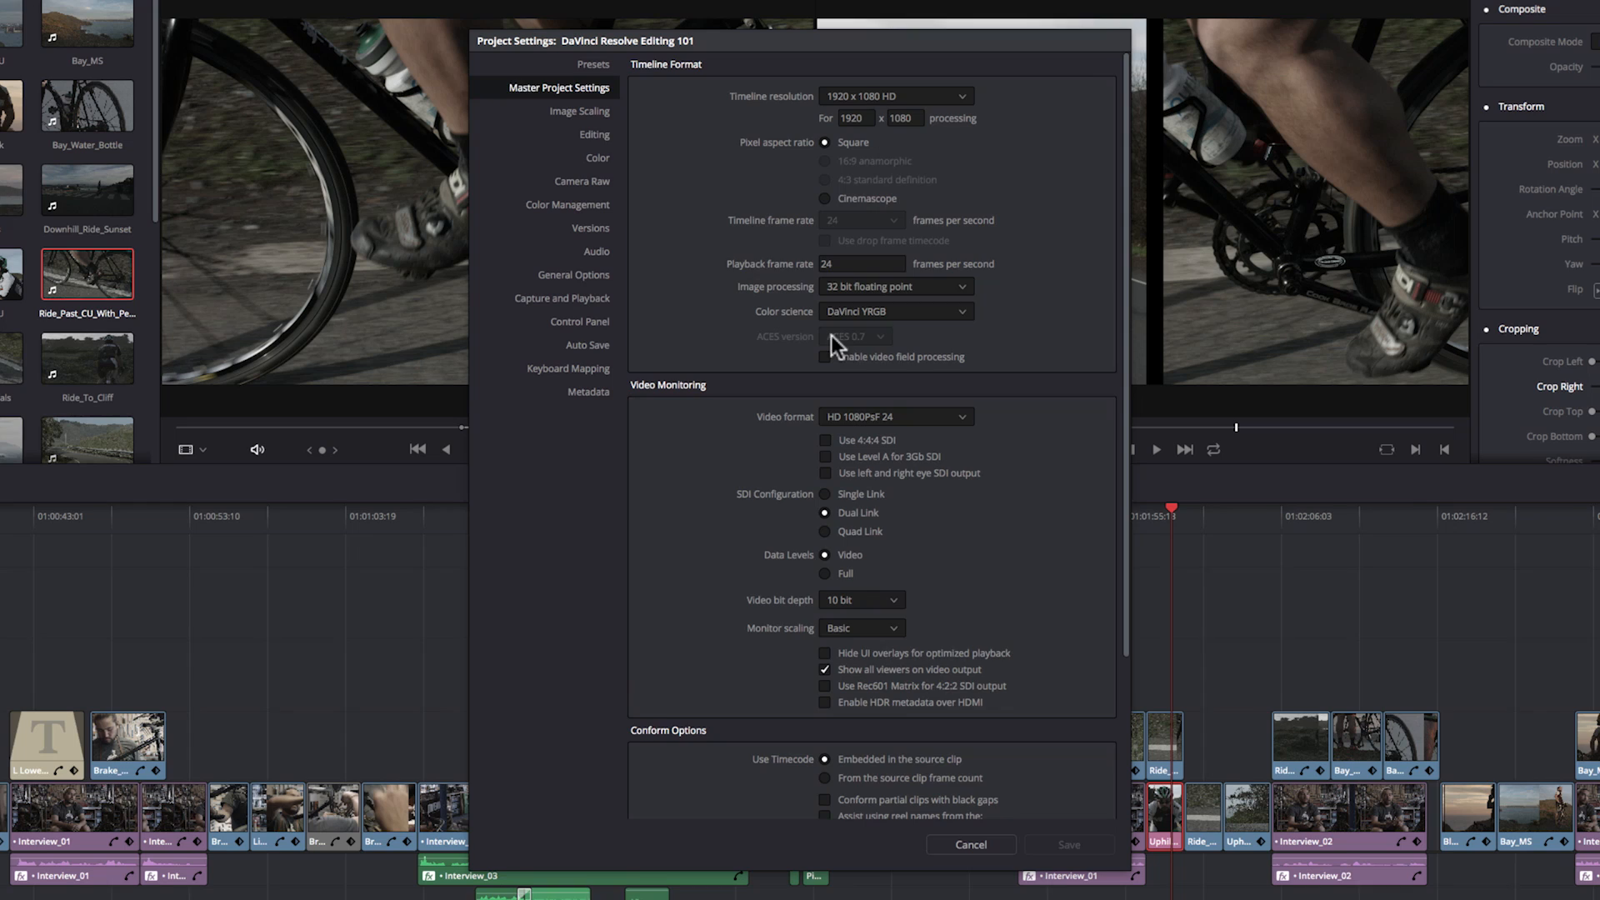
click(581, 111)
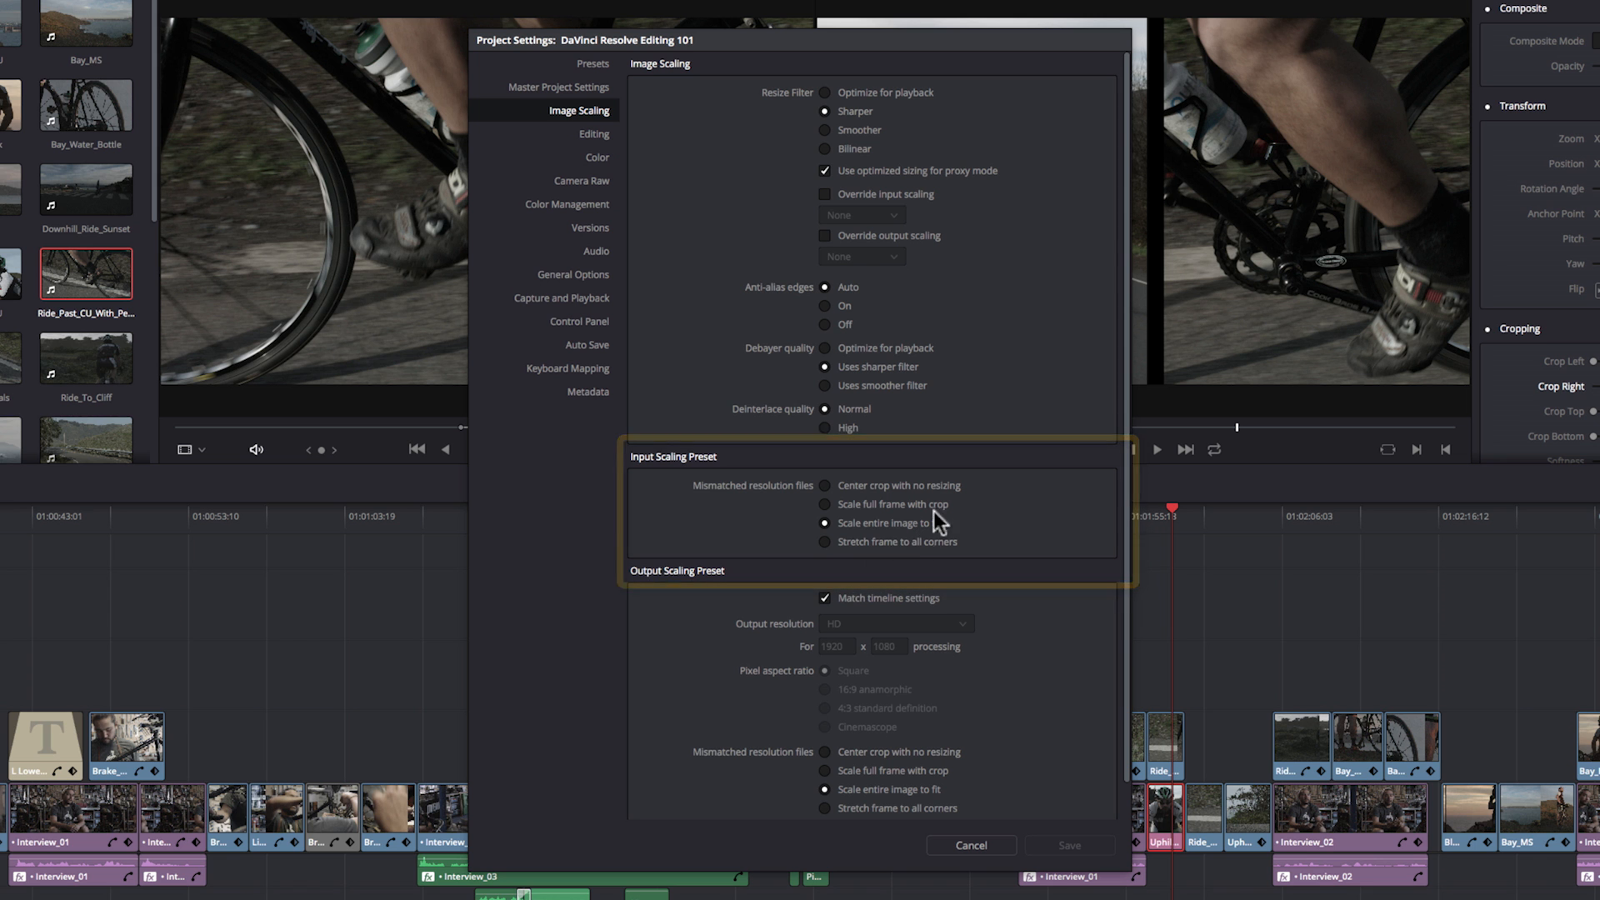
click(825, 485)
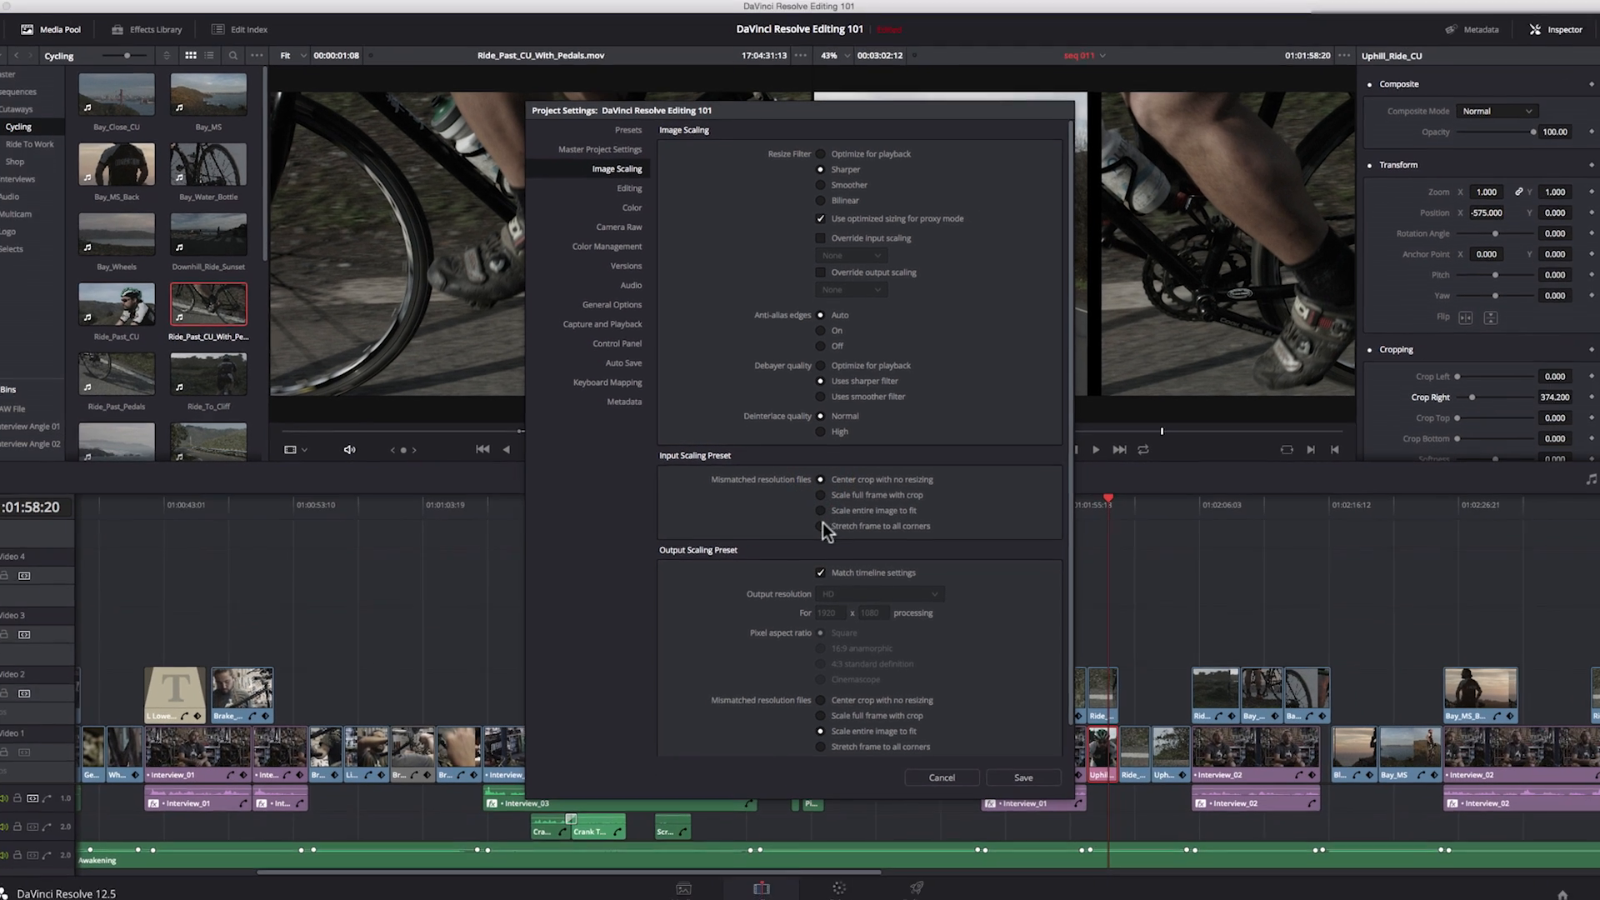
click(1070, 846)
click(1017, 767)
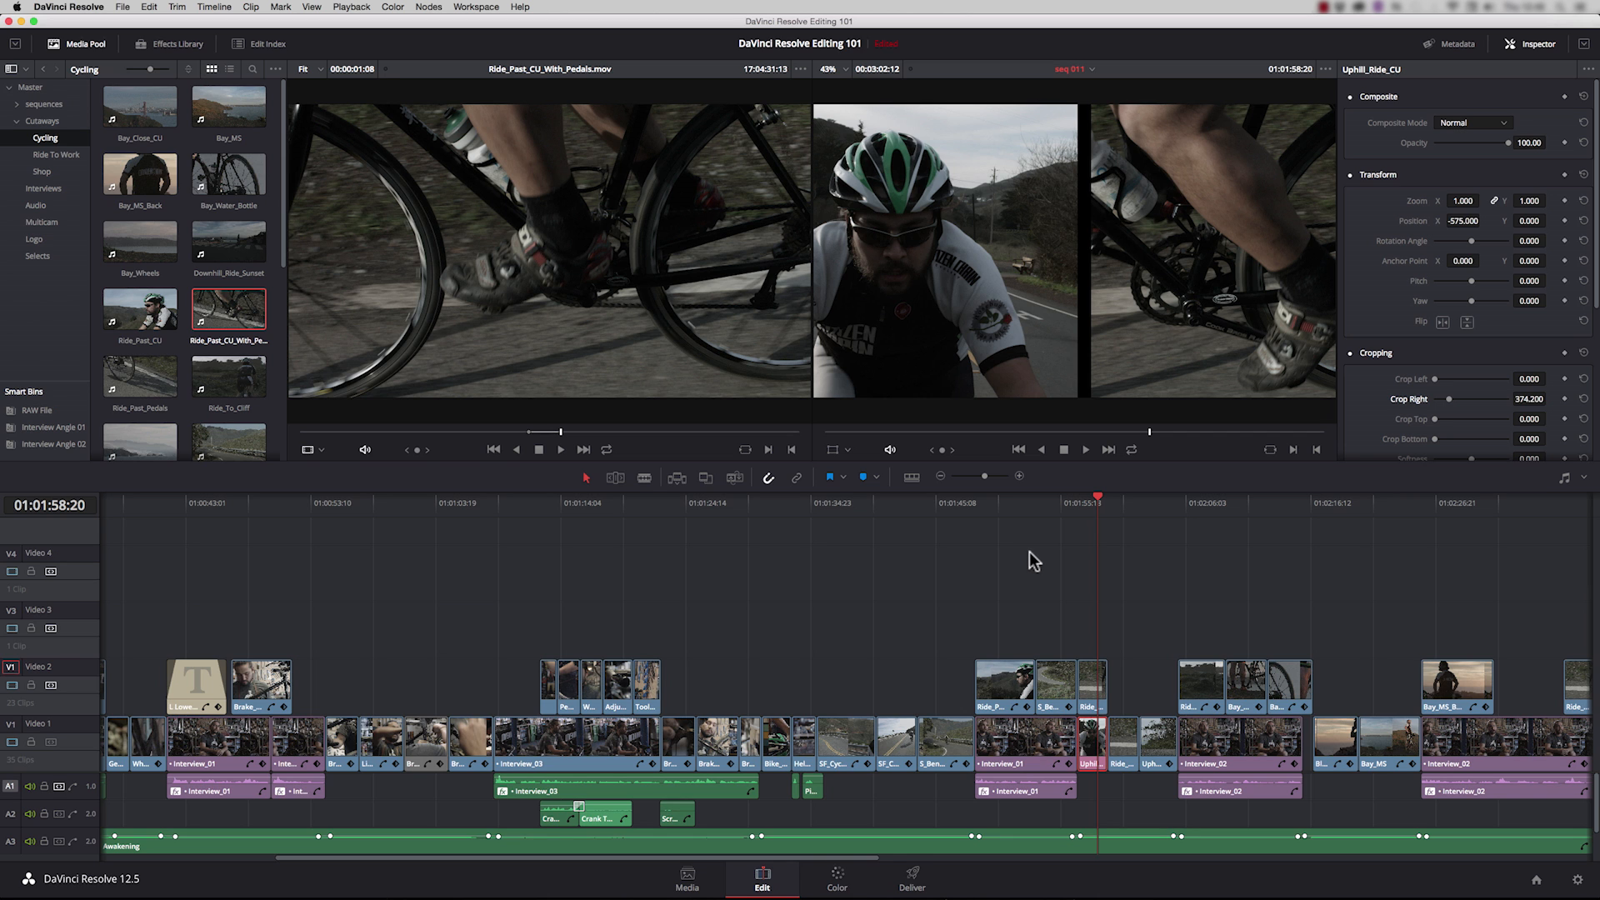
Step: Add a position keyframe to the Brake_Adjustment_MS clip at 01:01:01:06, with zoom at 1.260 and position X at 218
click(421, 502)
key(space)
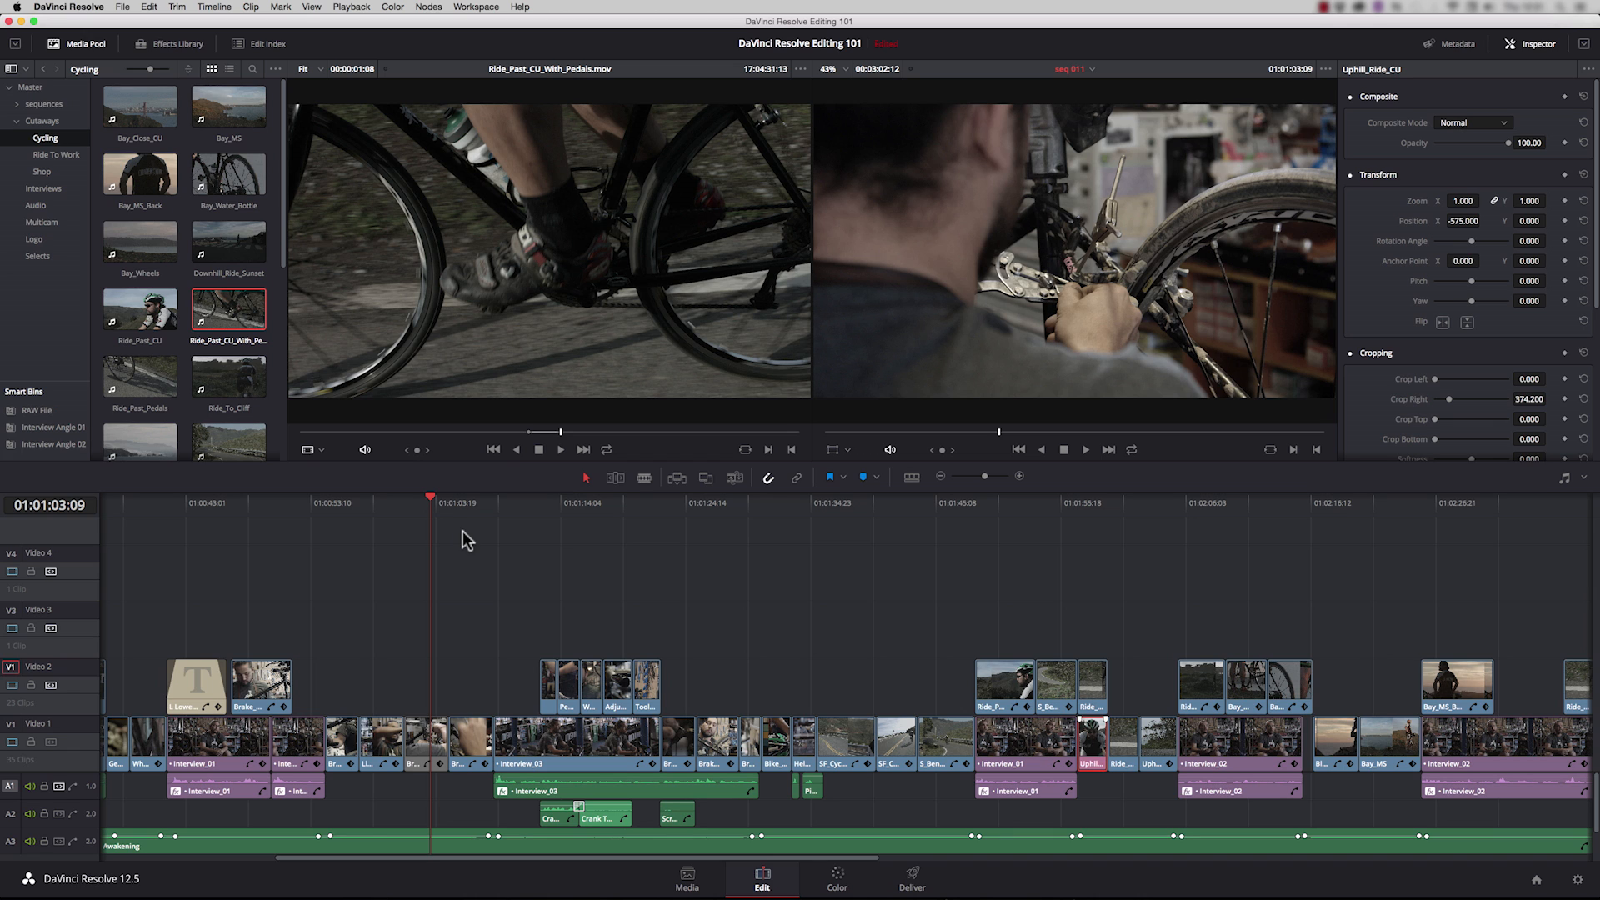
drag(435, 509, 408, 500)
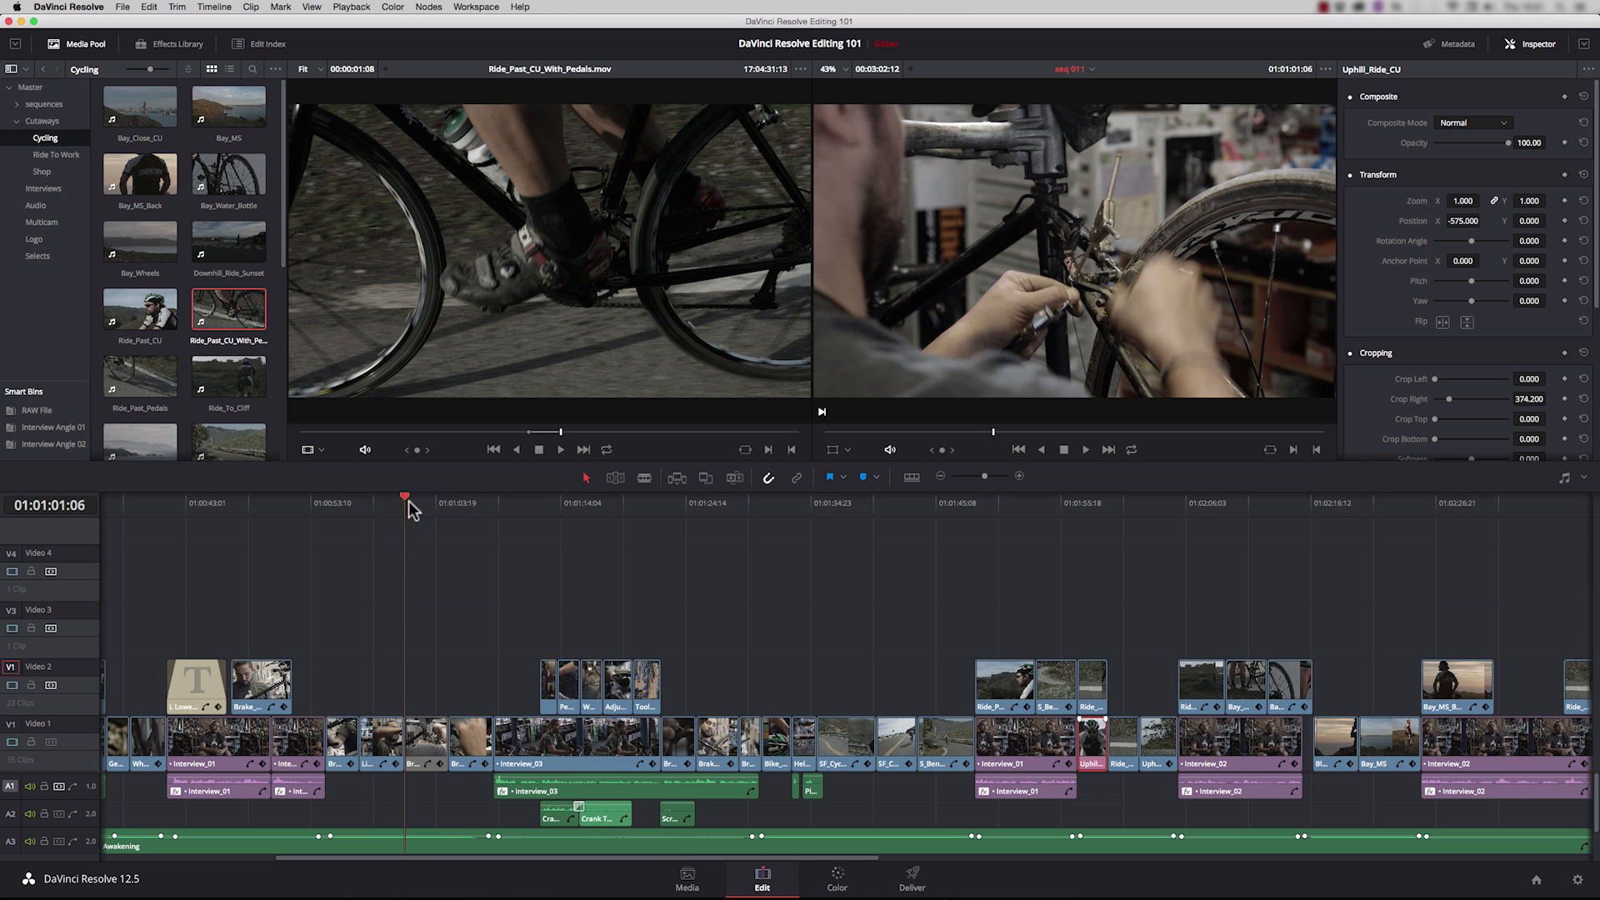
drag(426, 690, 423, 727)
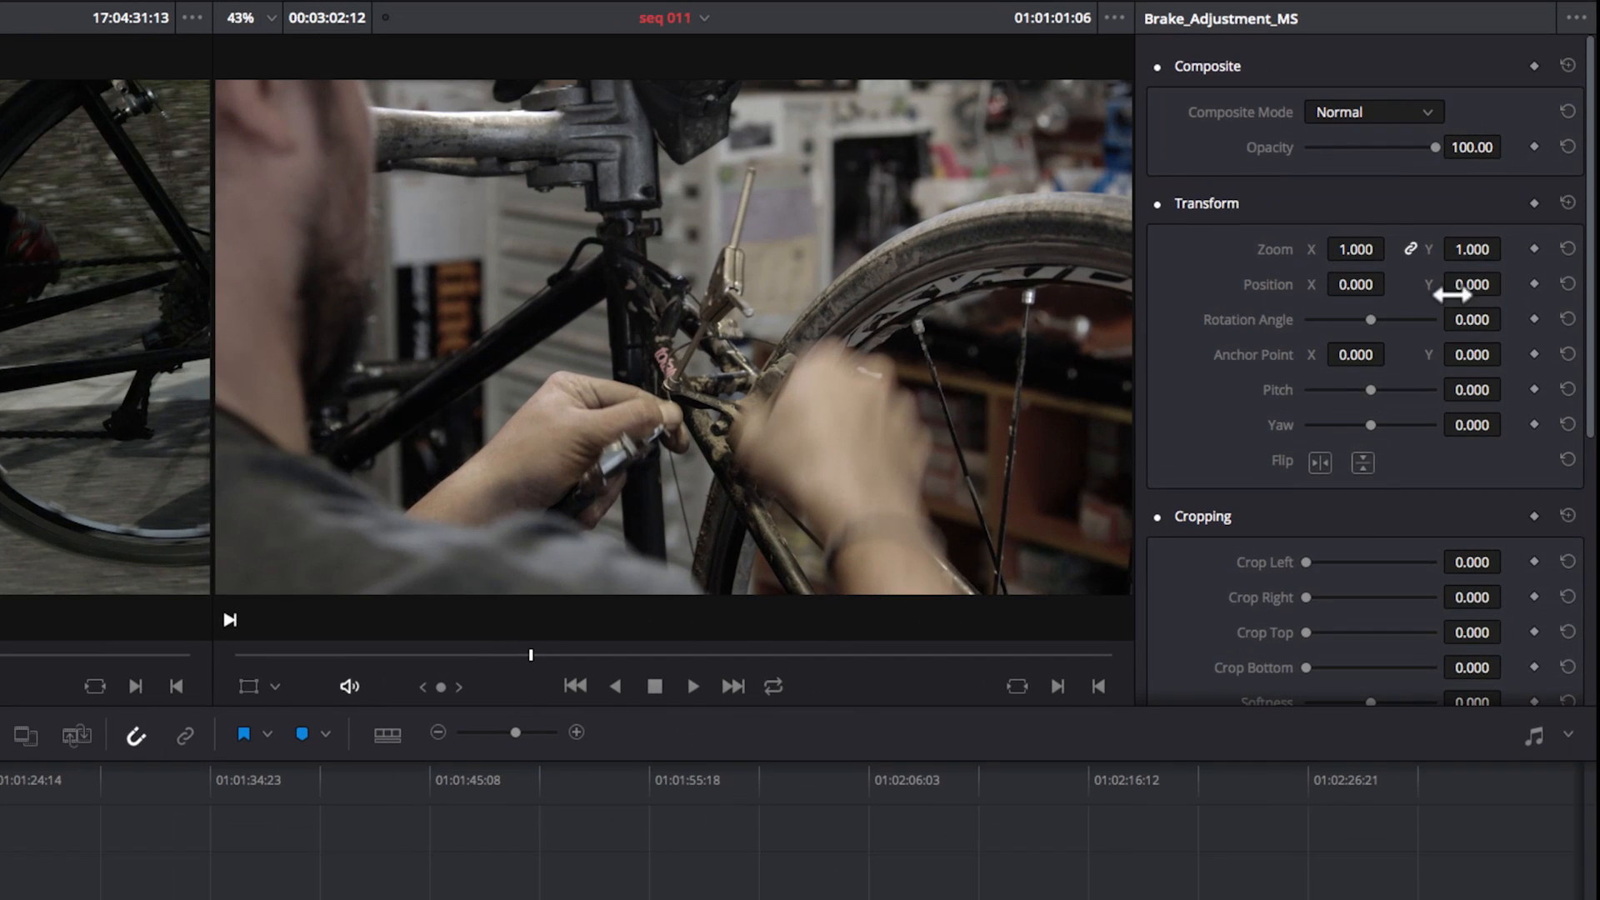
click(1534, 285)
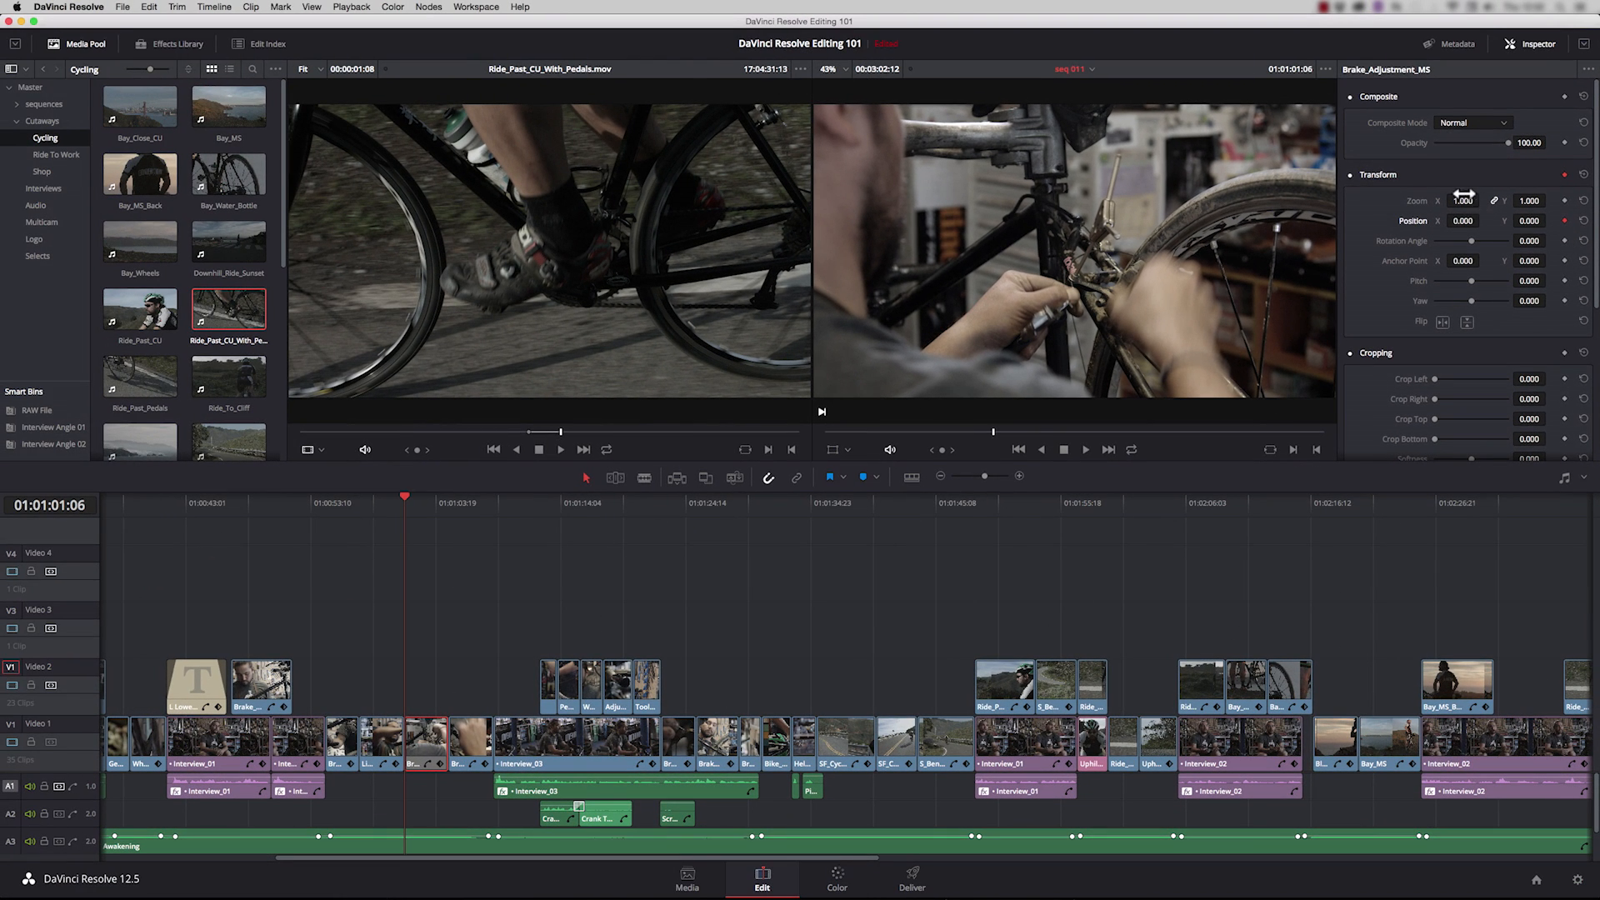
drag(1465, 201, 1502, 200)
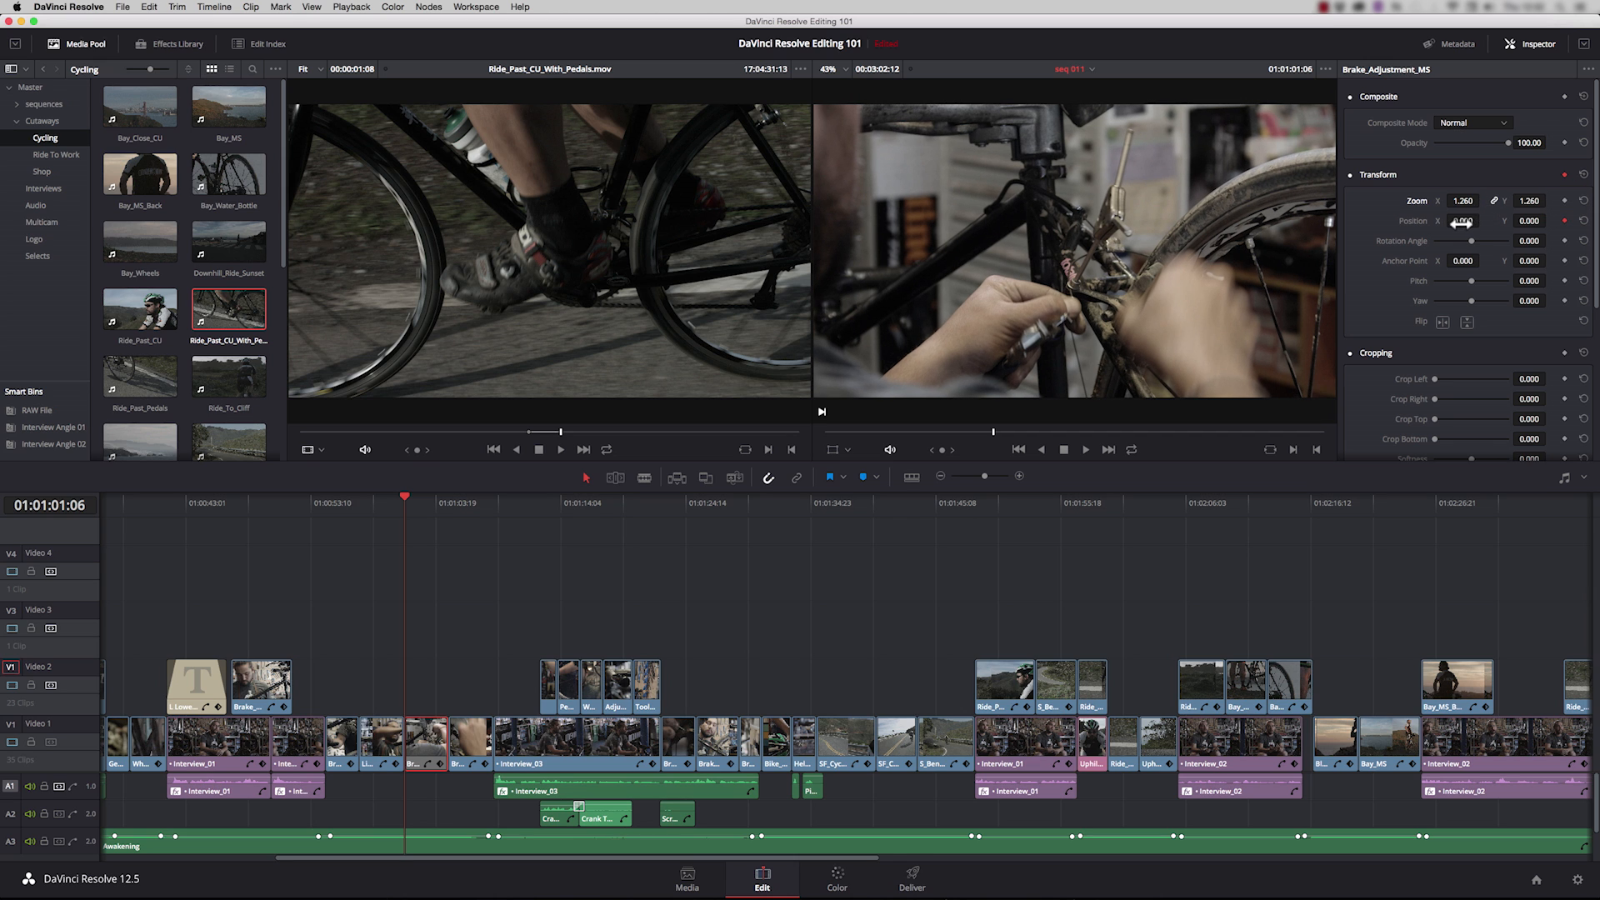
drag(1464, 220, 1483, 220)
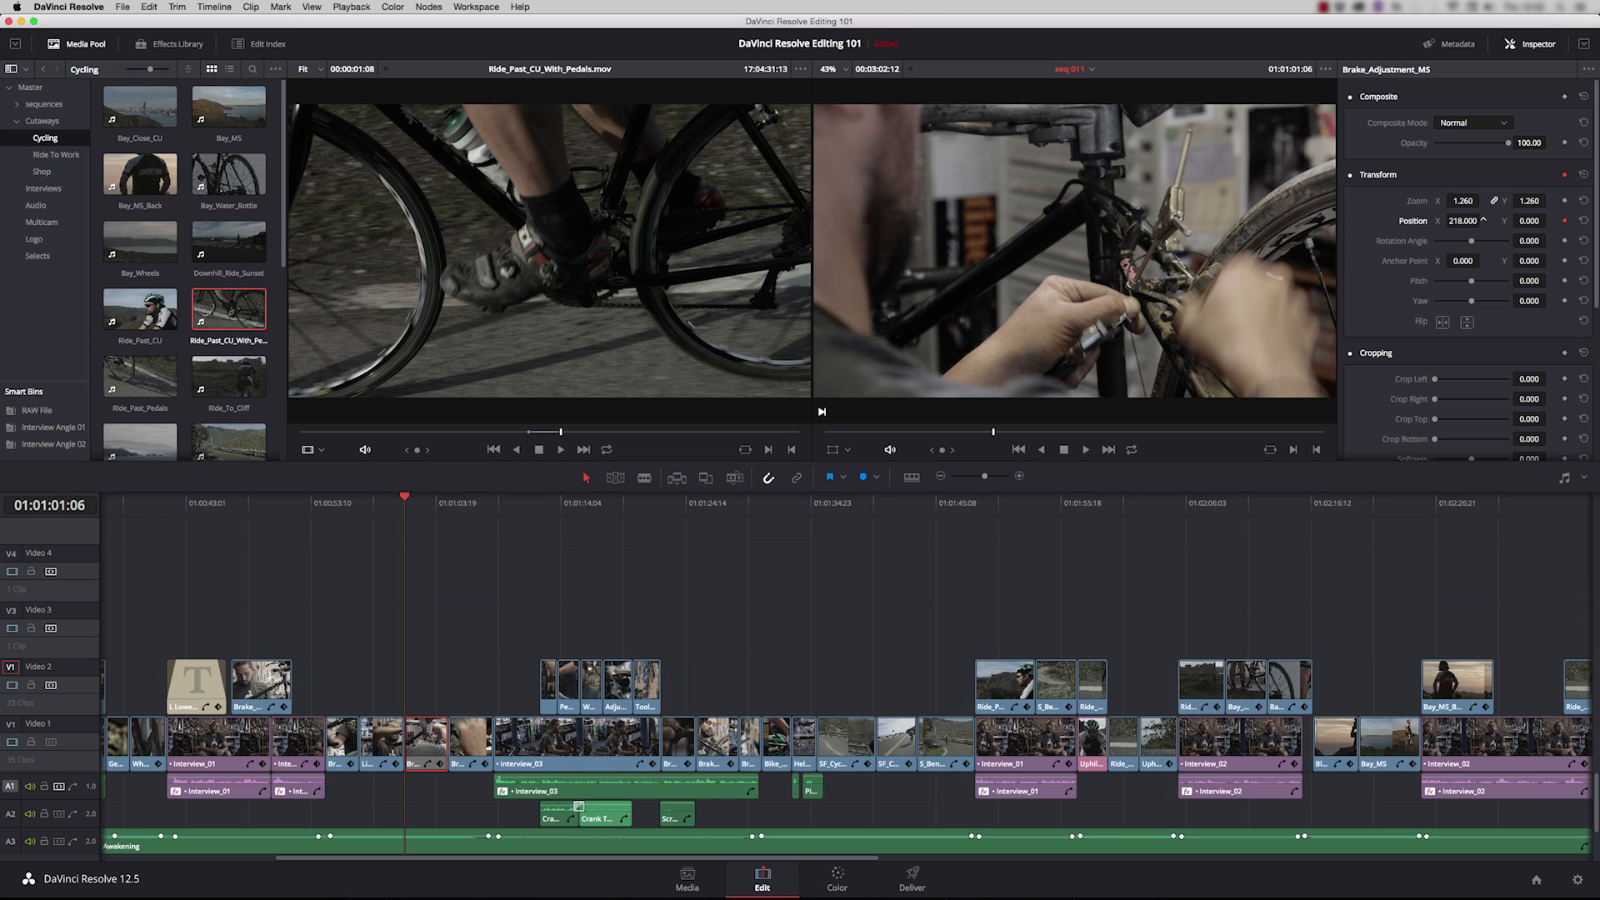
Step: Keyframe Brake_Adjustment_MS to position X -238 at 01:01:04:21 and show its Transform overlay in the timeline viewer
drag(411, 504, 448, 500)
drag(1463, 220, 1415, 220)
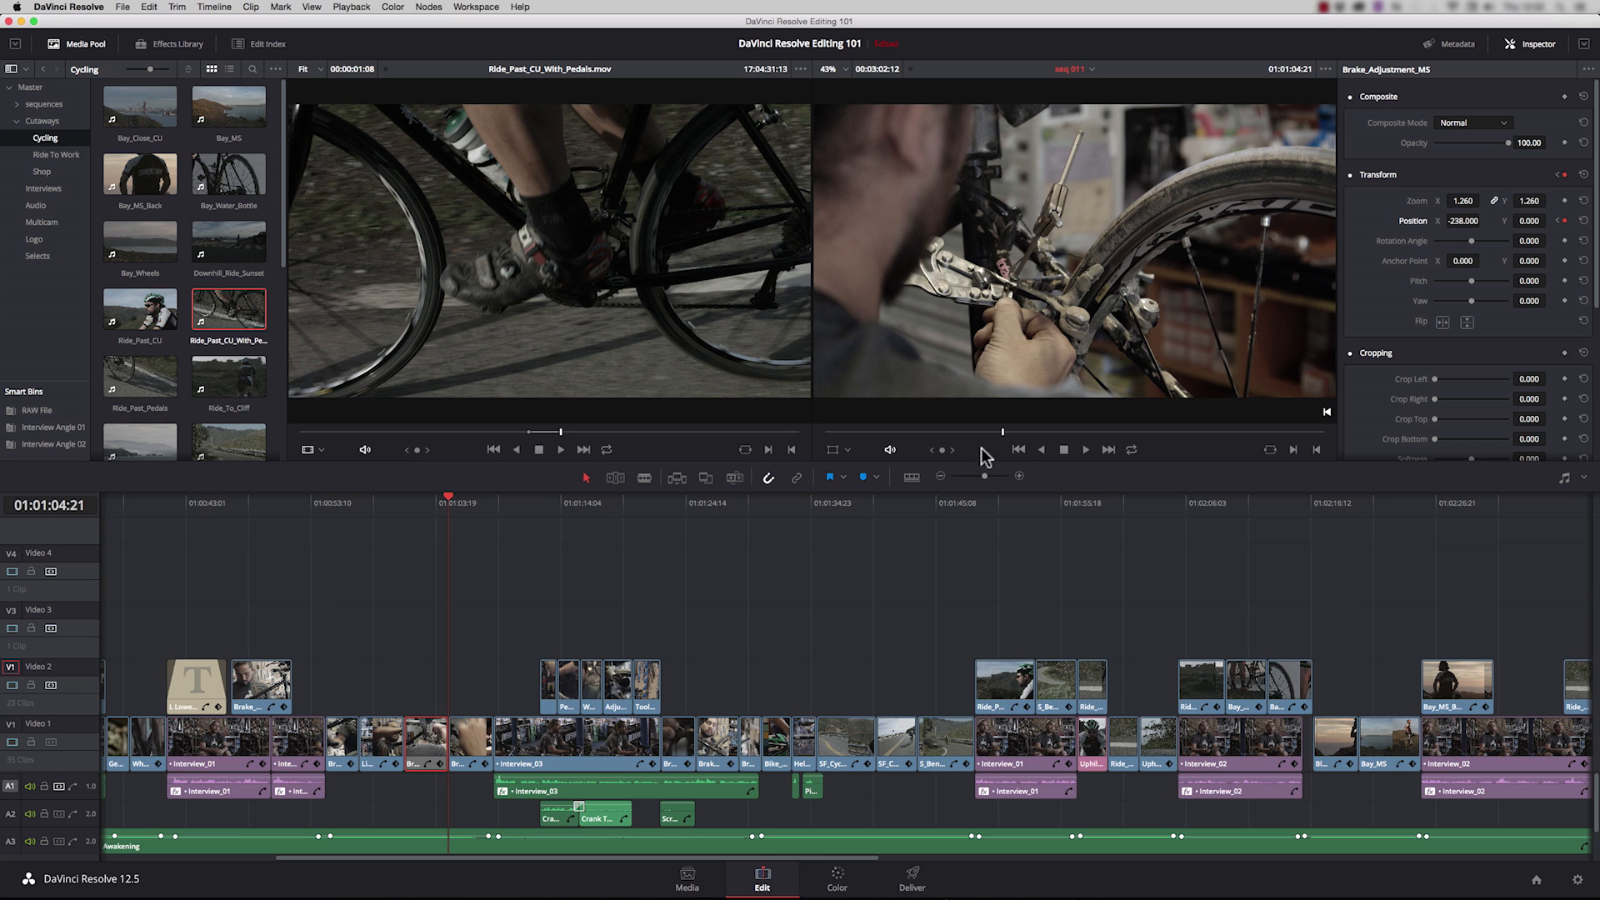
click(842, 450)
click(843, 468)
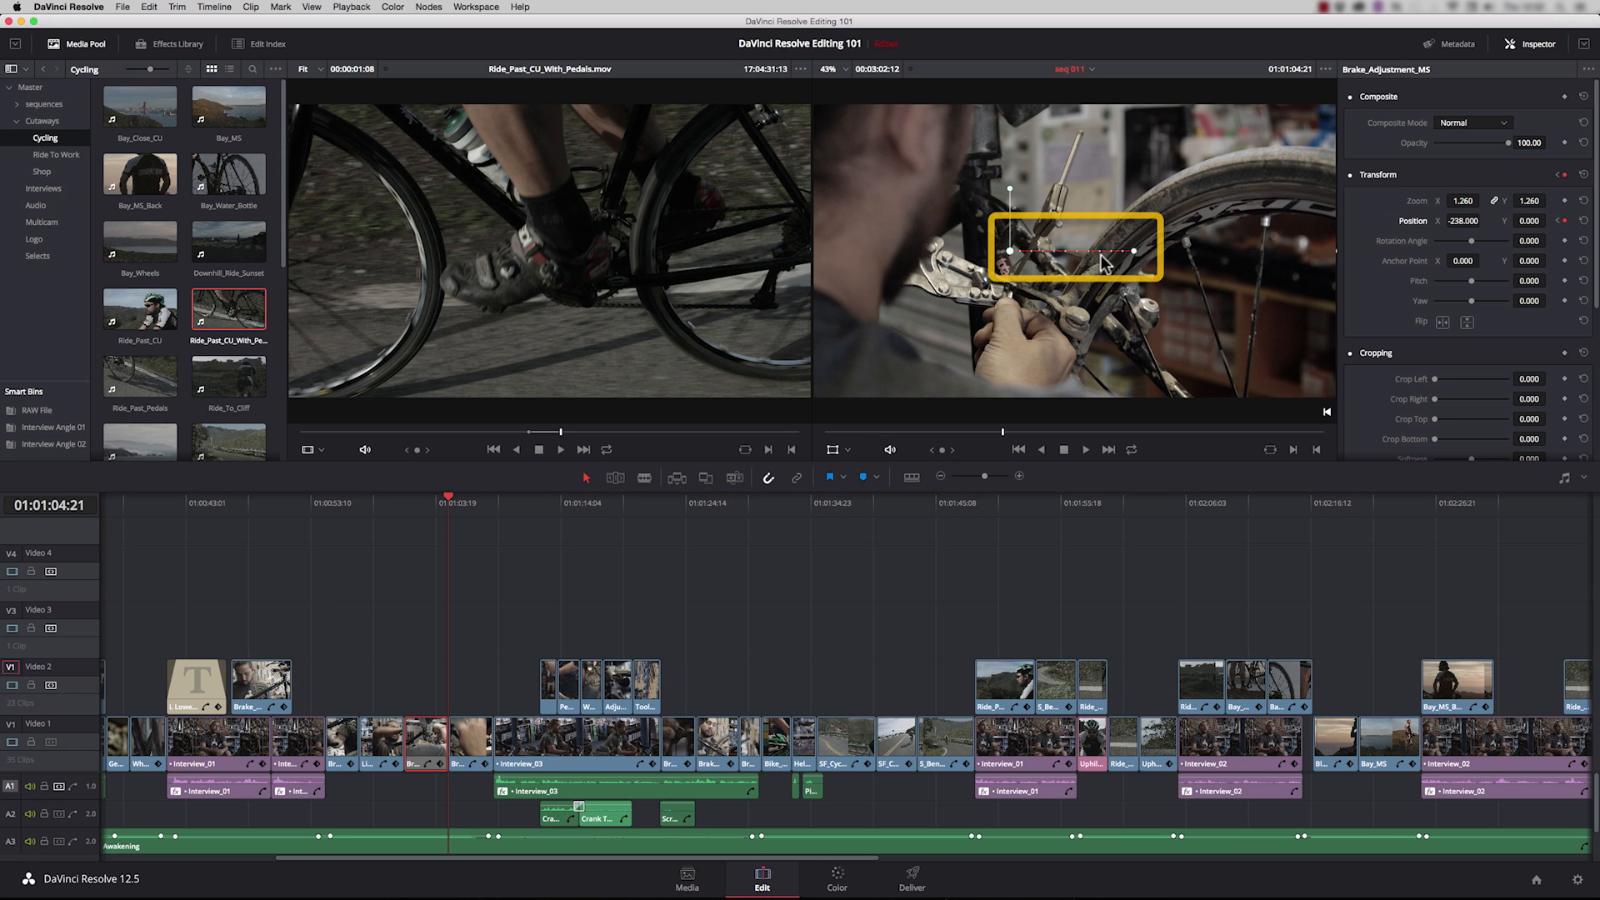
Step: Play back the Brake_Adjustment_MS clip's animated move from near its start
drag(442, 501, 409, 501)
key(space)
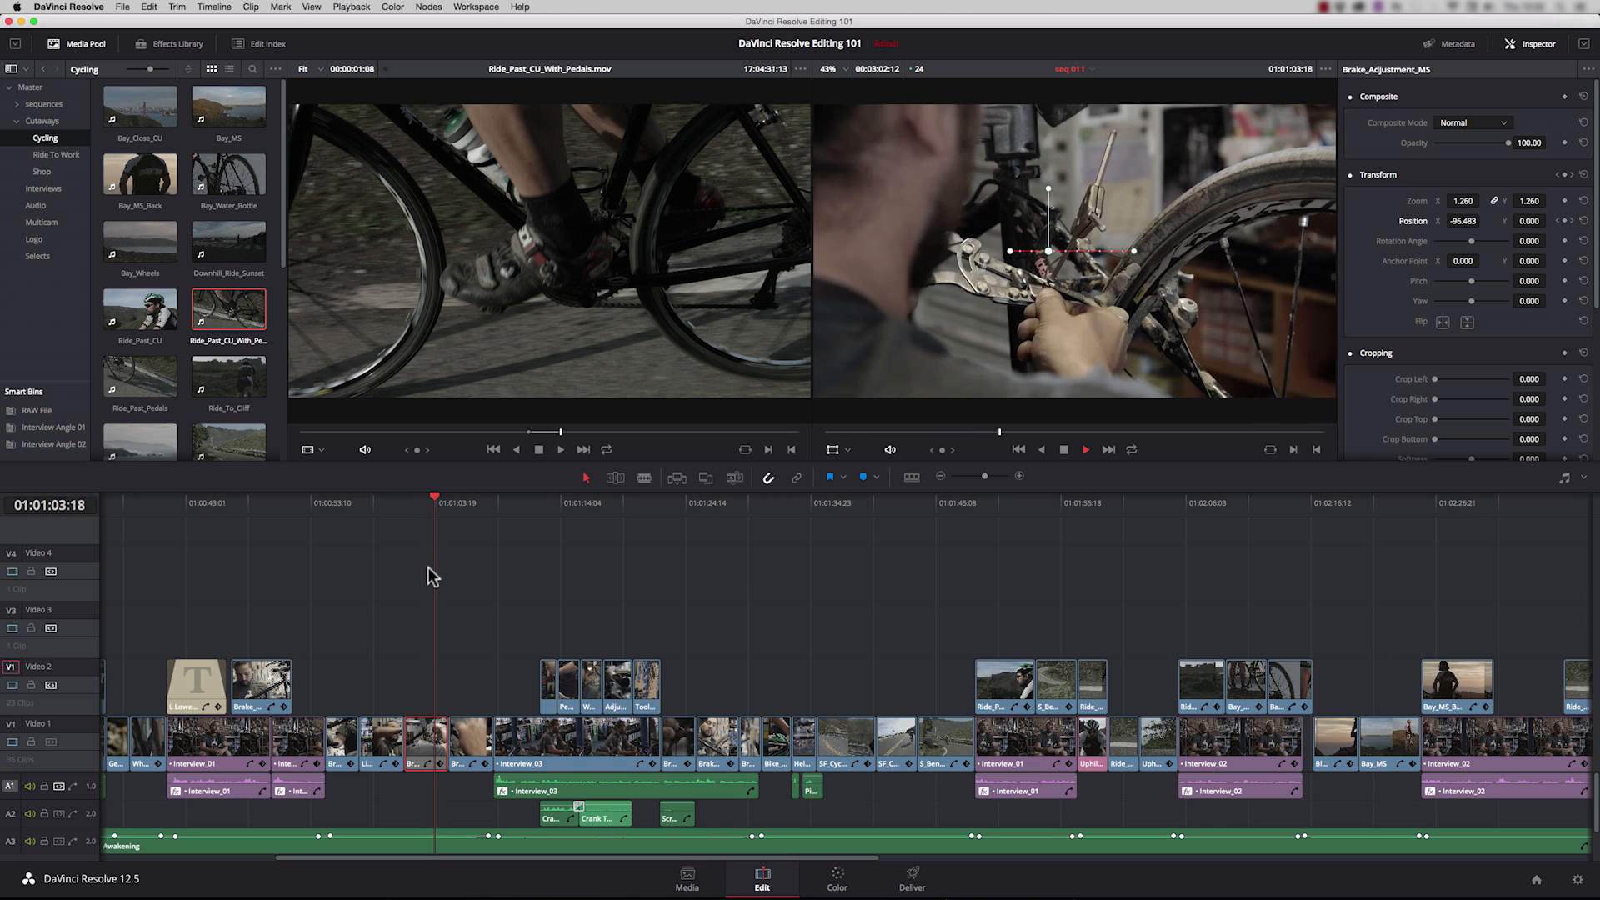
key(space)
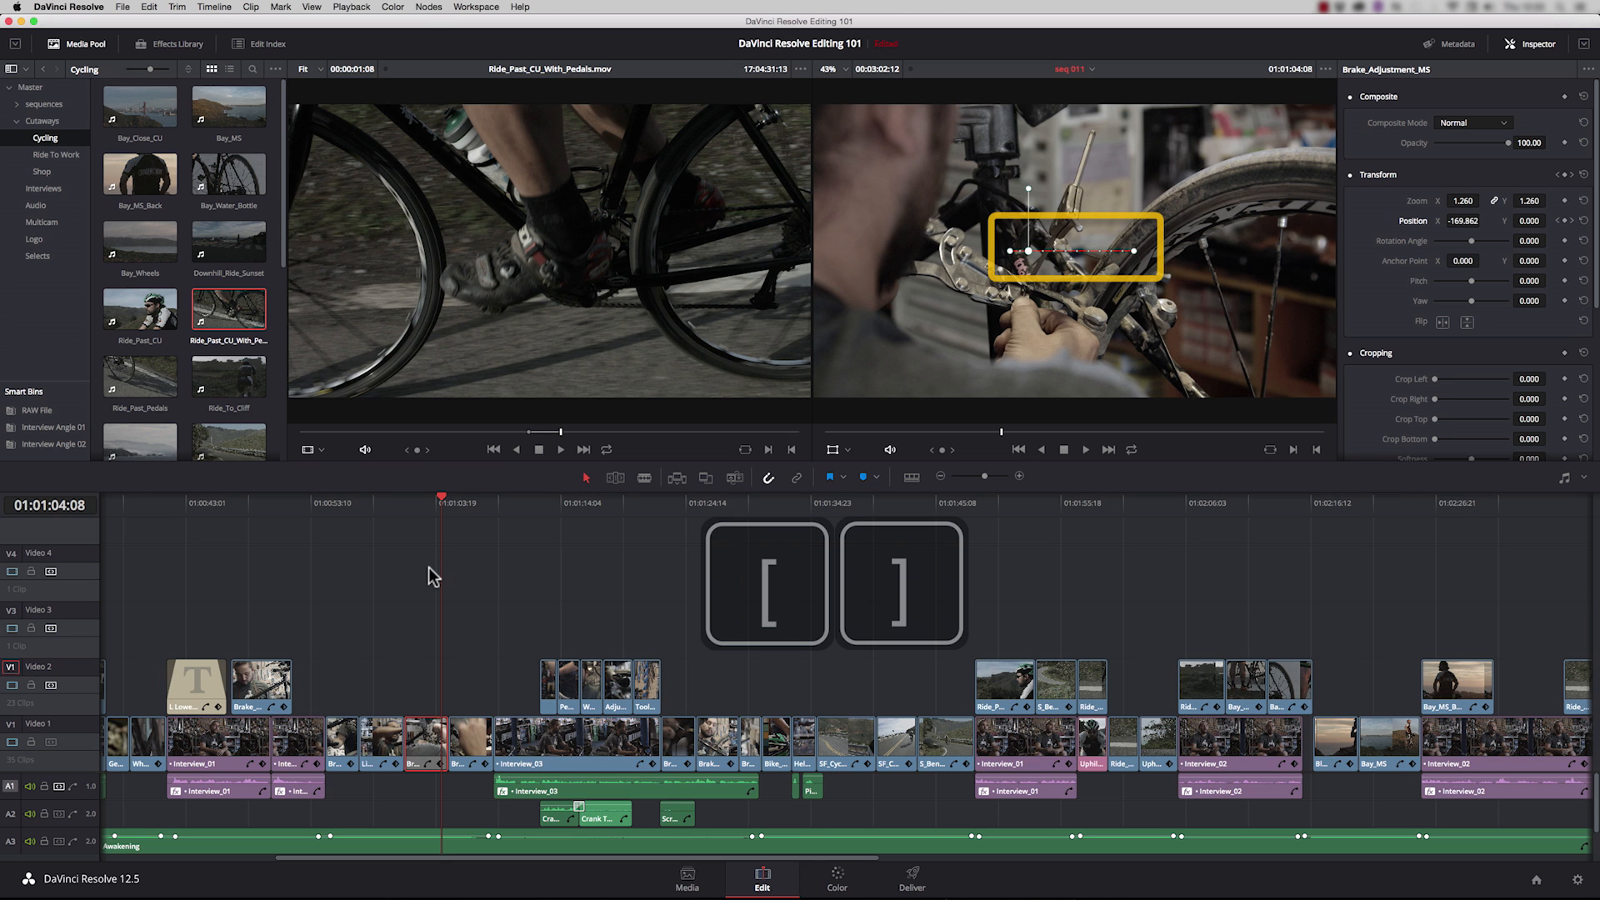
Step: Step between the Brake_Adjustment_MS position keyframes and add another at 01:01:02:22 with position X -8.655
key([)
key(bracketright)
key(bracketleft)
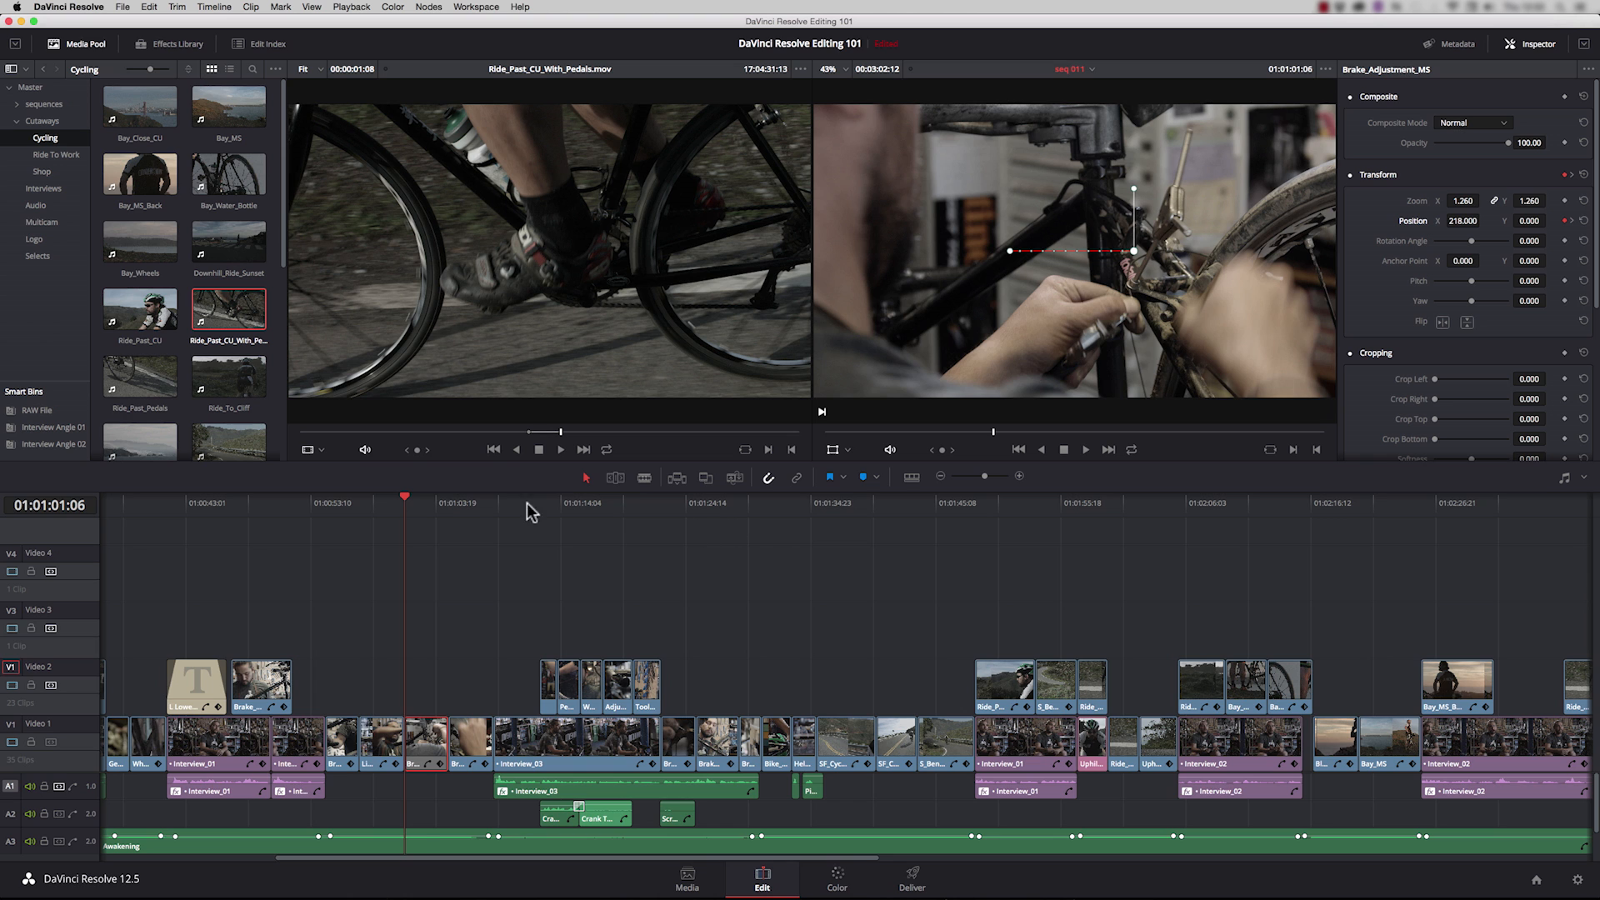
click(424, 503)
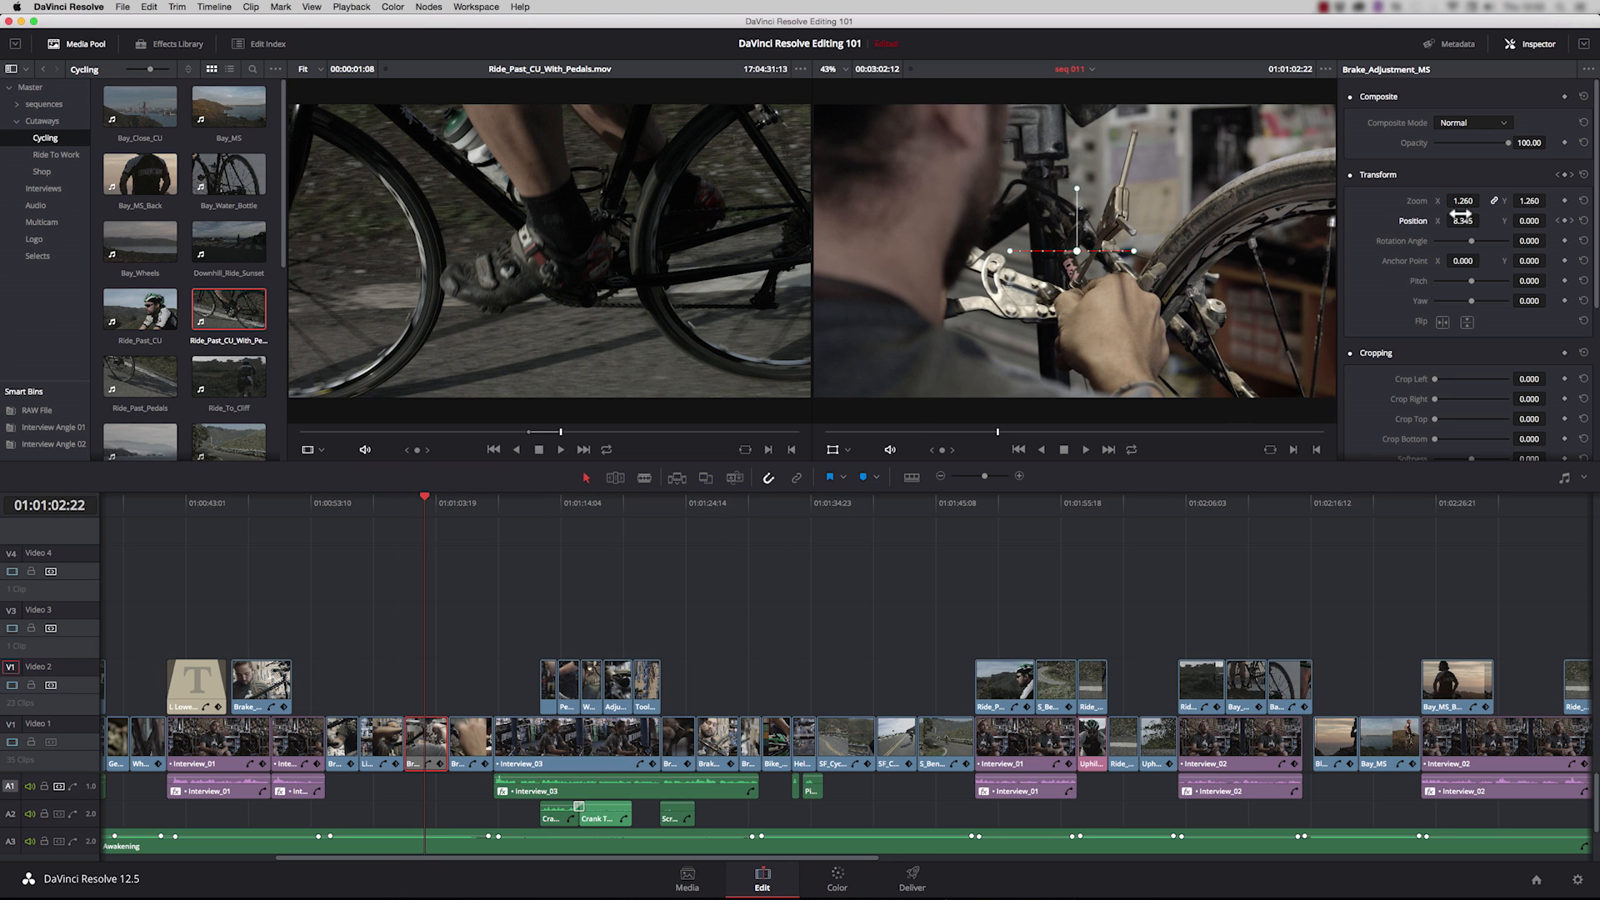
drag(1462, 220, 1447, 220)
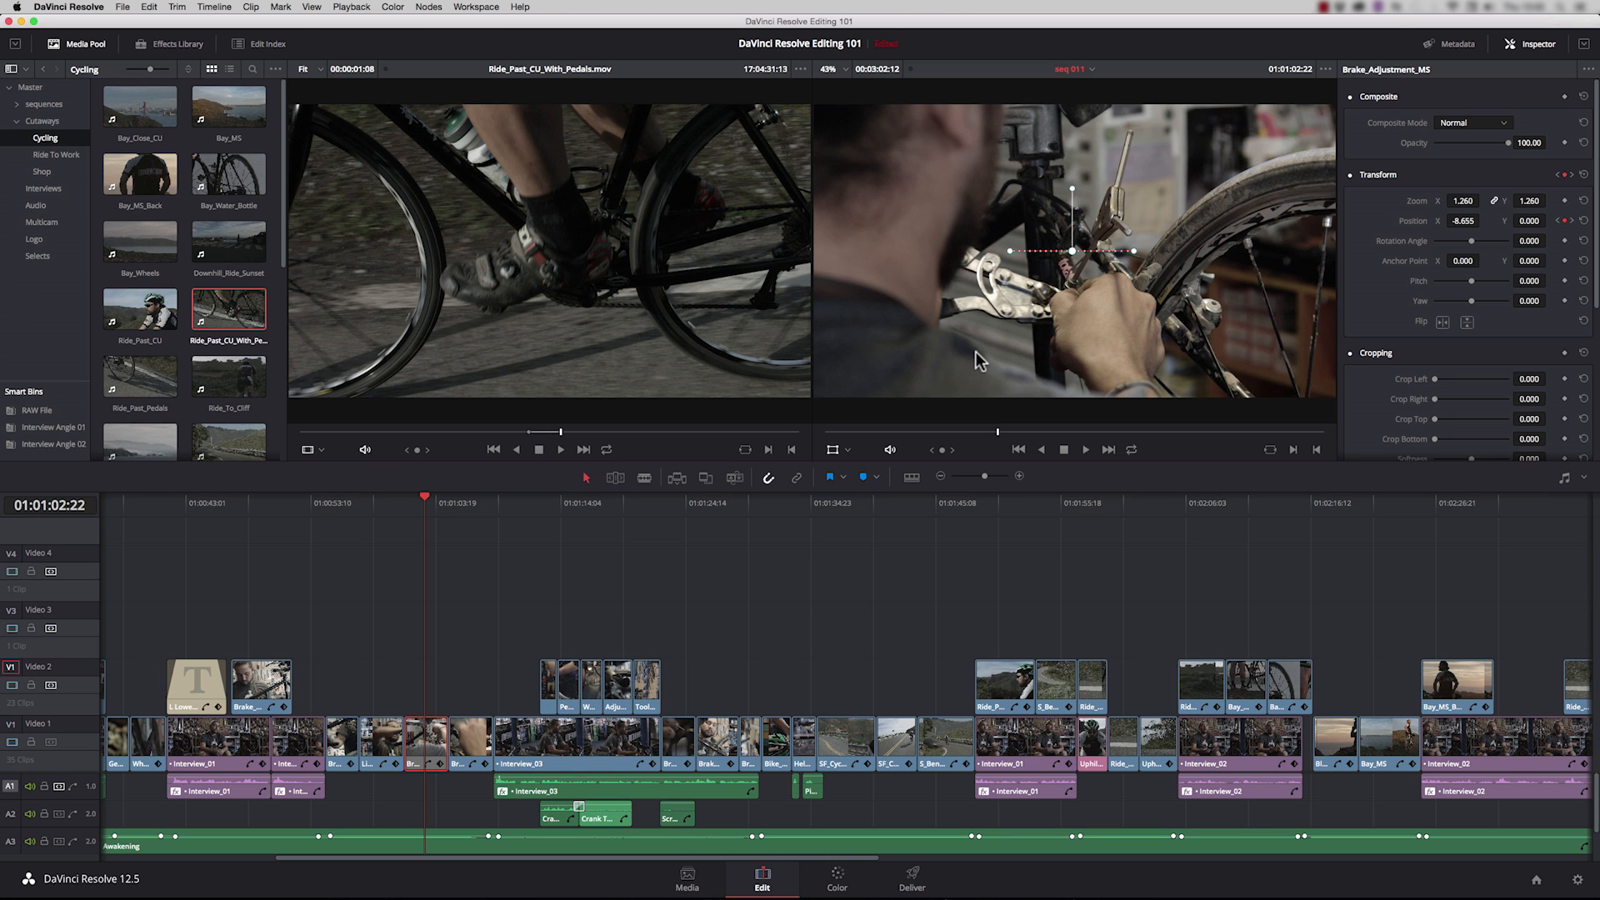
Step: Add a position keyframe at 01:00:02:19 to the Solid Color line on Video 4 in the opening title
drag(560, 857, 277, 856)
drag(125, 503, 113, 505)
click(205, 570)
click(139, 585)
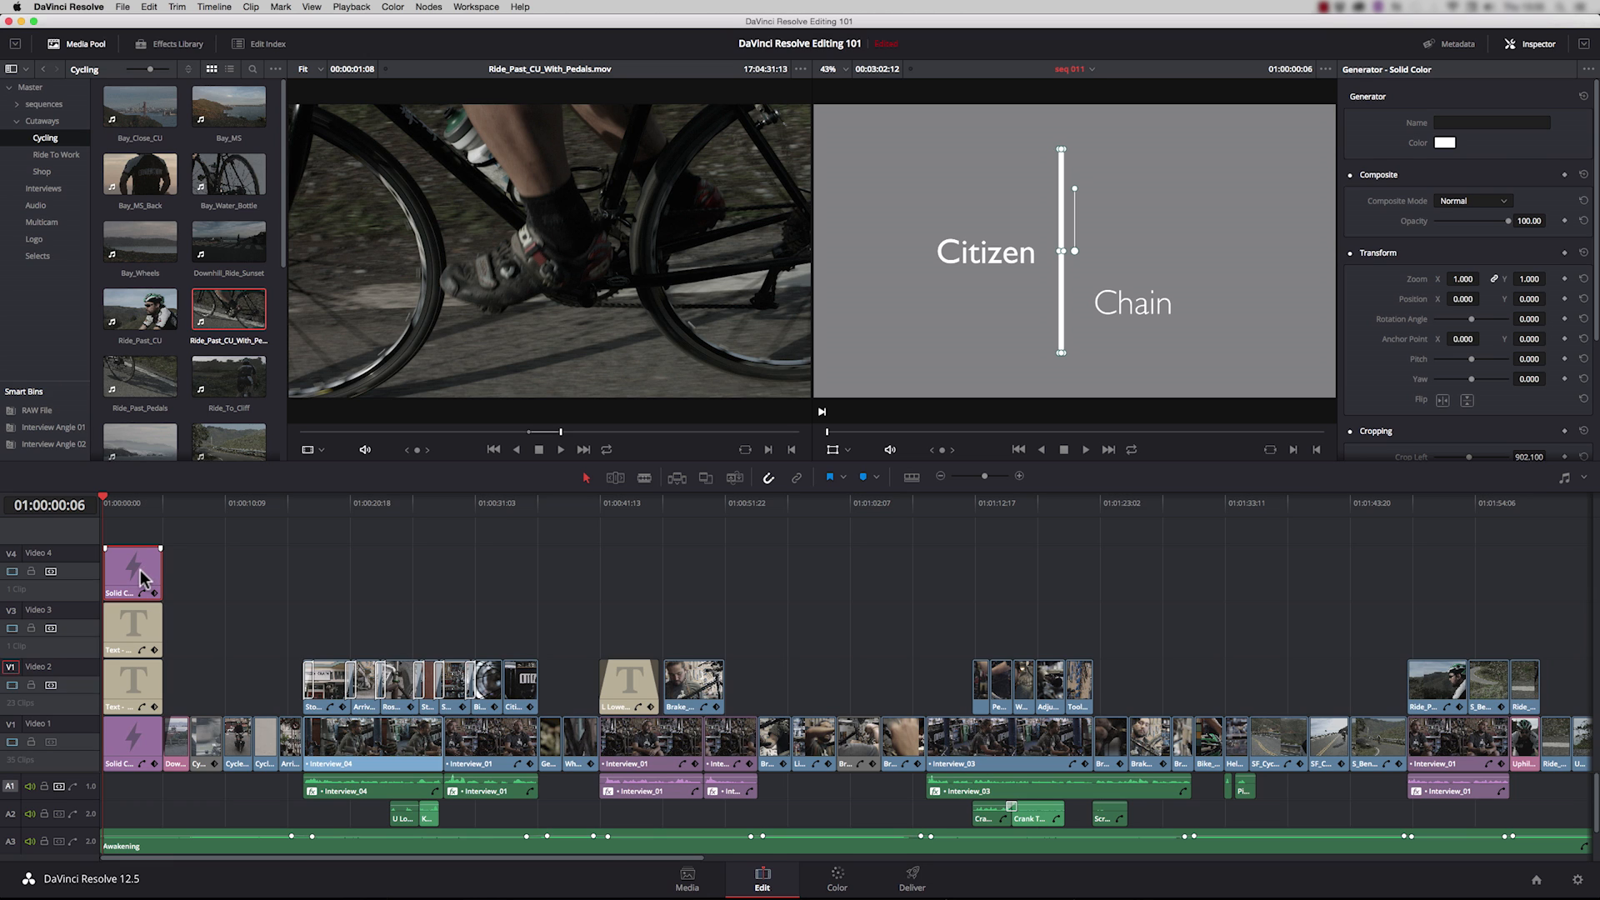
drag(108, 503, 137, 508)
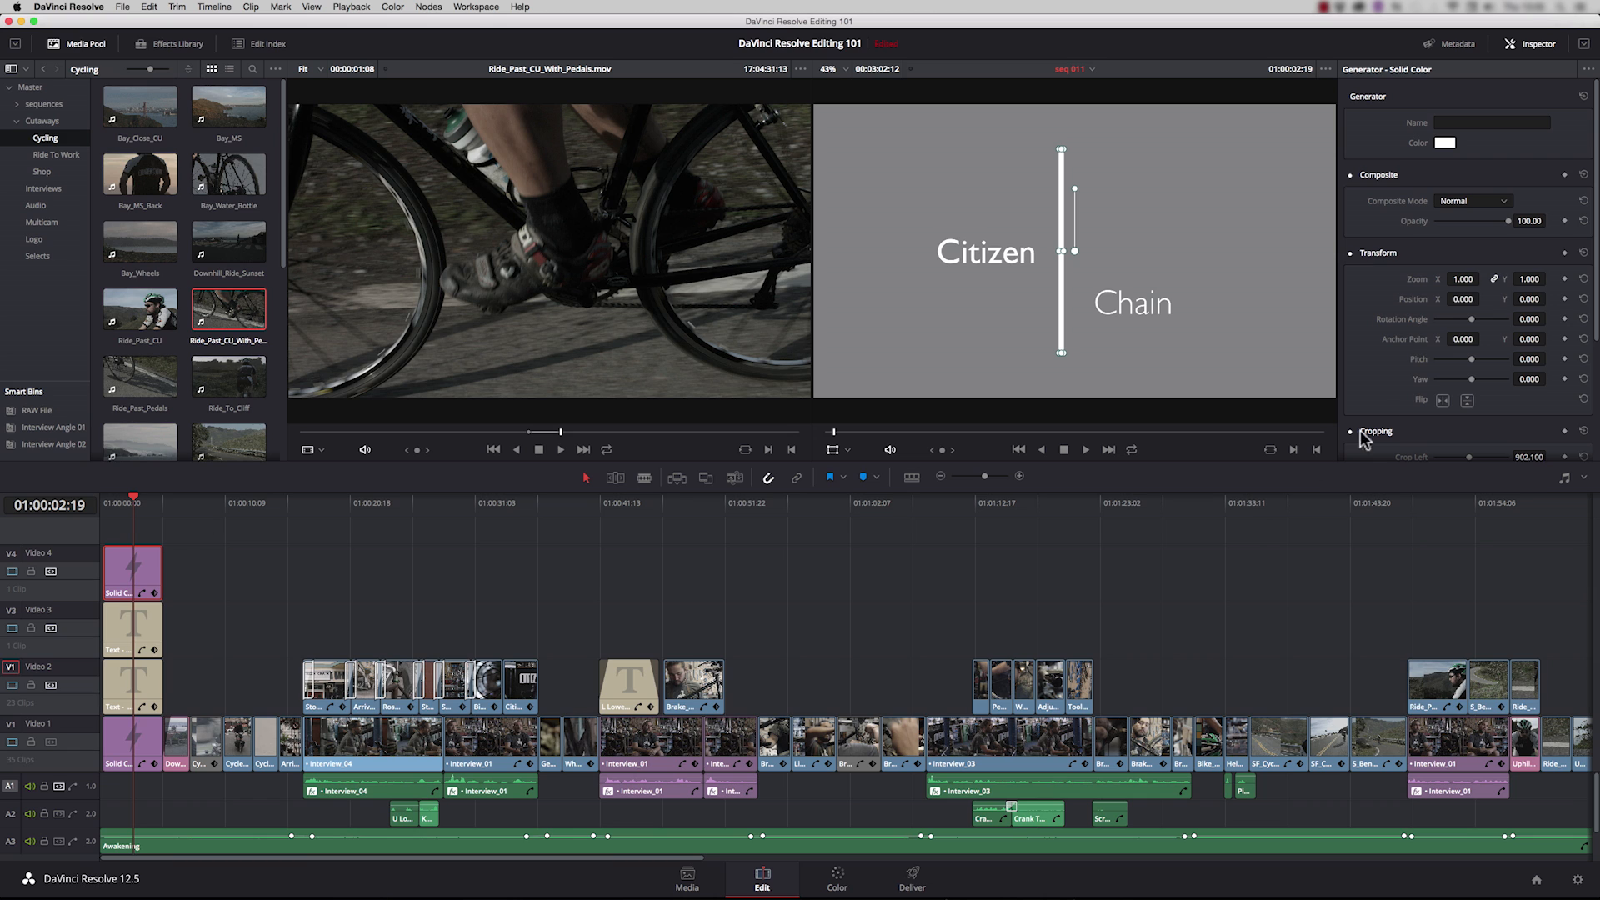
click(1564, 298)
Step: Keyframe the title's line to position Y -964 at 01:00:00:06 and play back the animation
drag(136, 511, 103, 510)
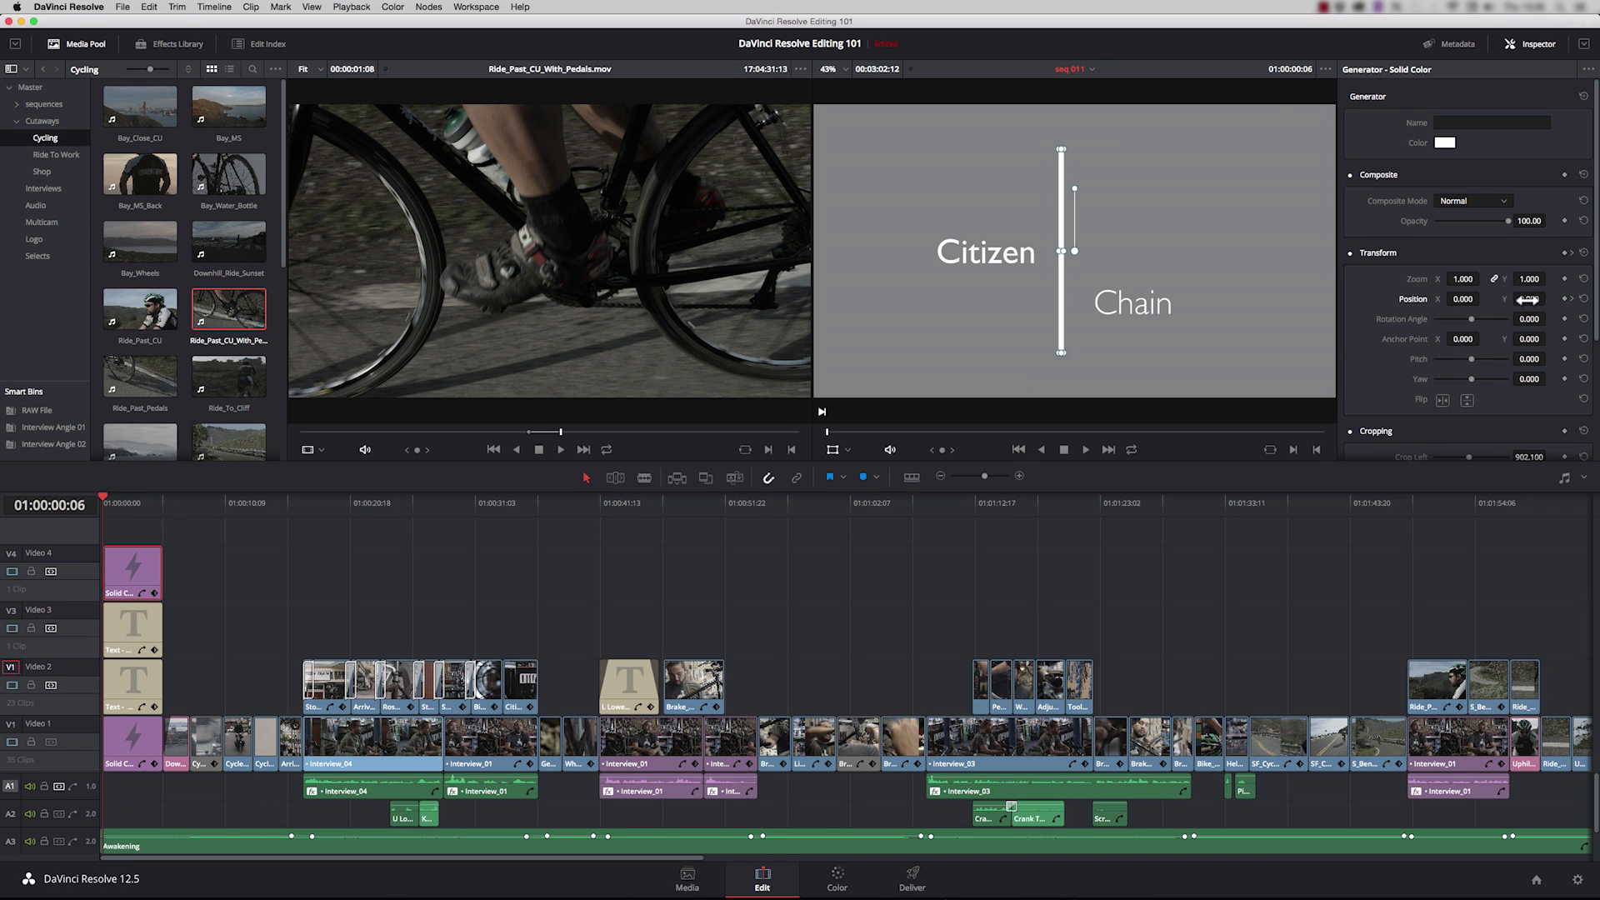
drag(1528, 300, 667, 526)
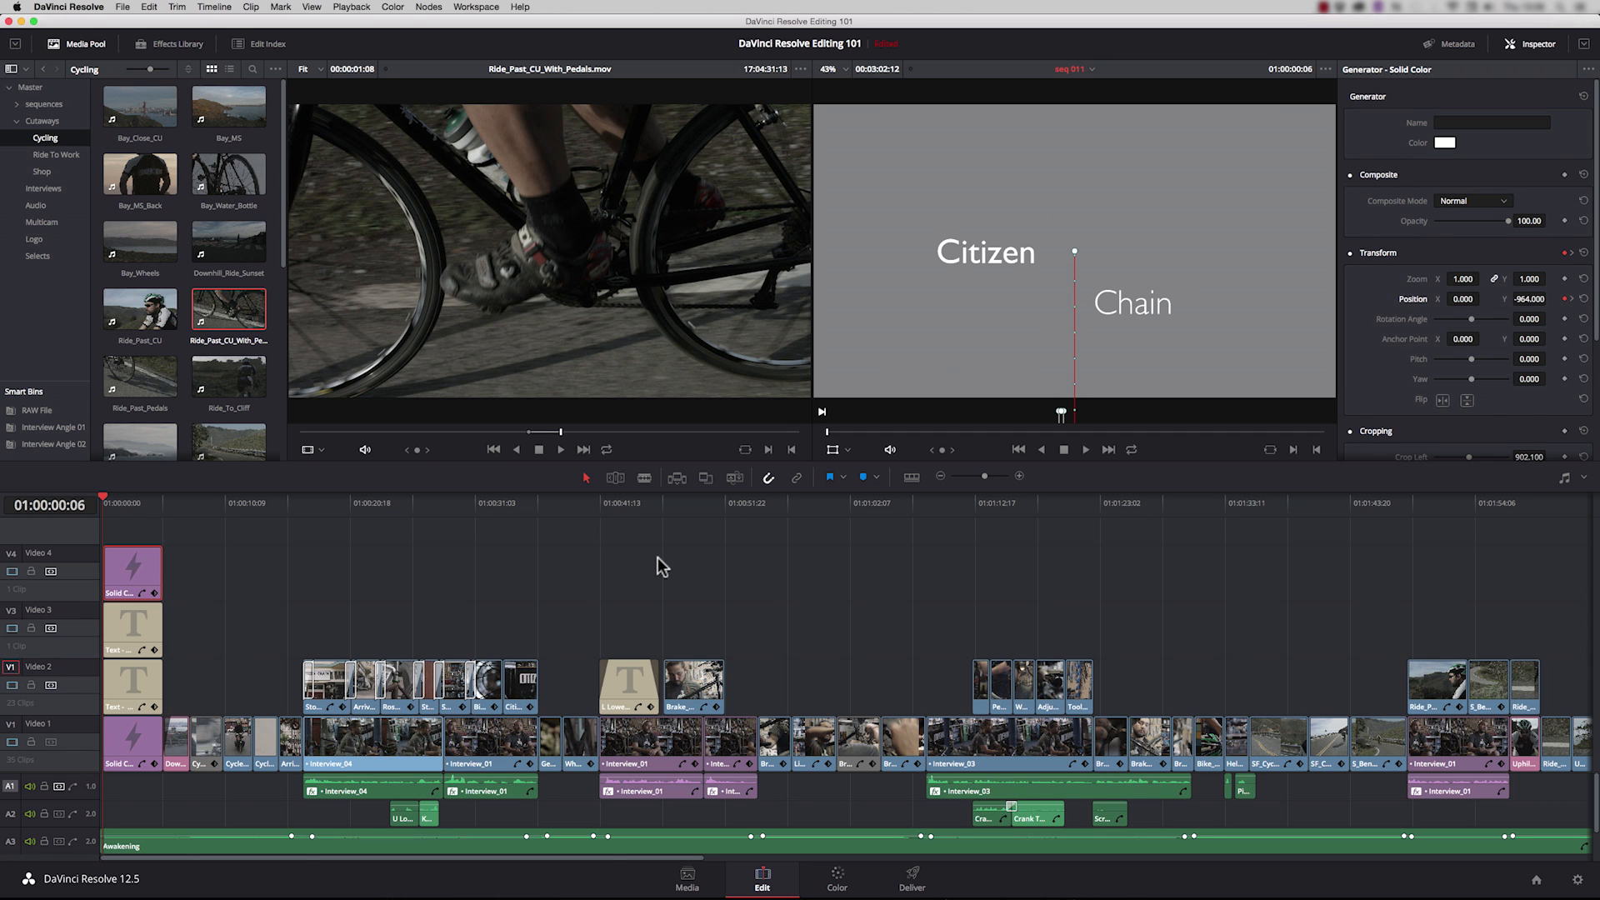
key(space)
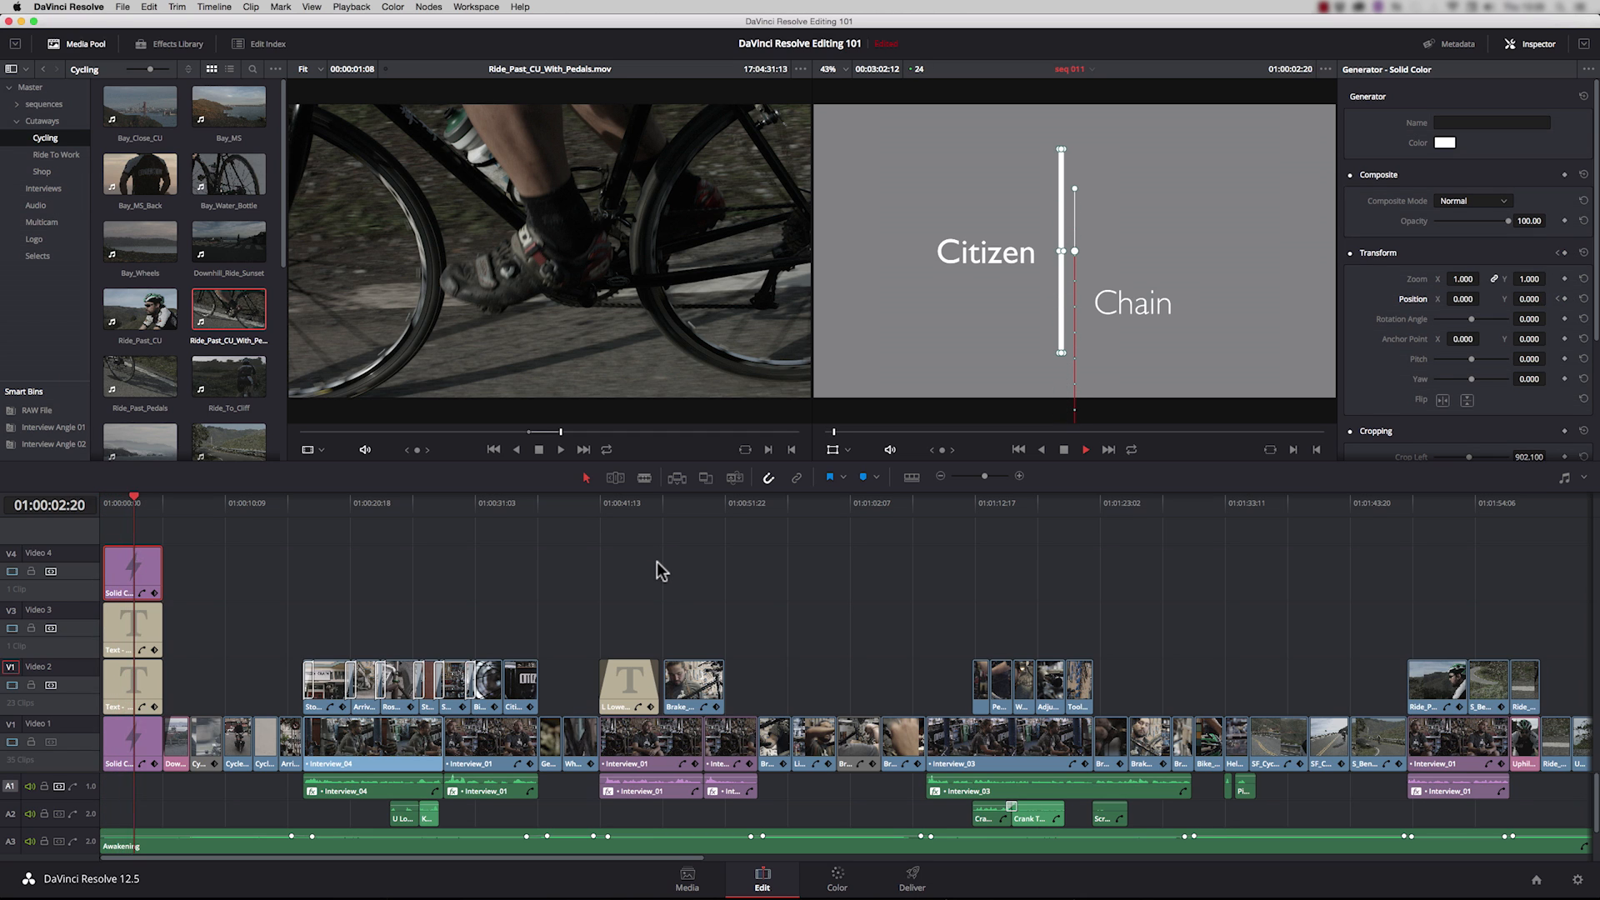
key(space)
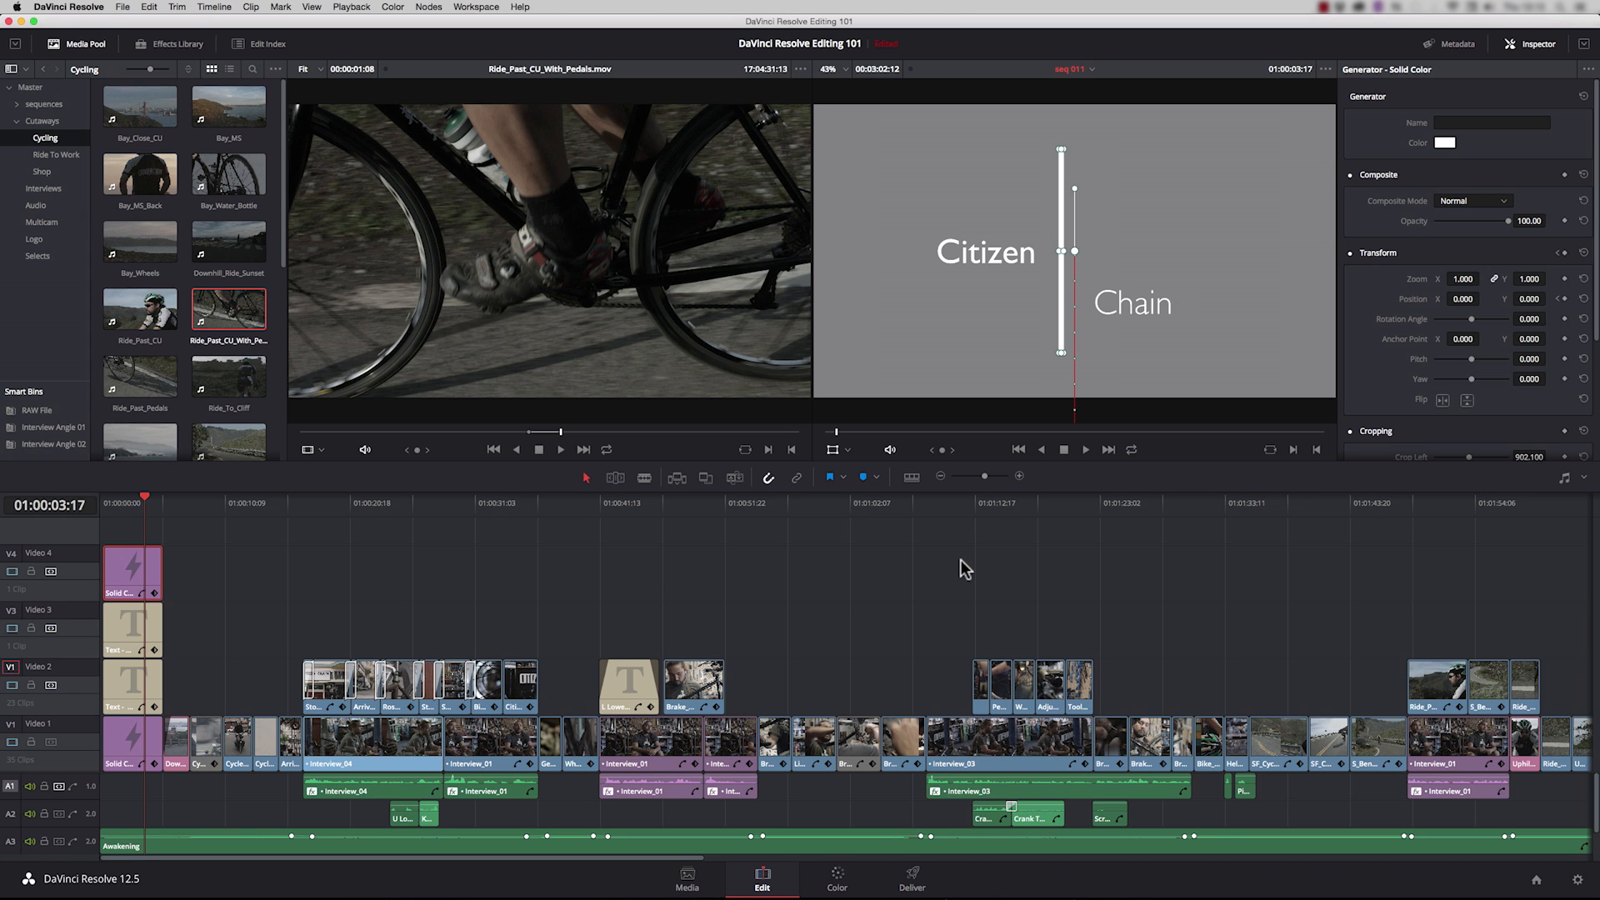
Step: Add a zoom keyframe to the Logo clip at the end of the timeline at 01:03:00:01 and set the zoom to 1.210
drag(442, 859, 949, 871)
click(1041, 505)
click(1057, 730)
key(space)
key(space)
click(1564, 200)
drag(1525, 201, 1552, 200)
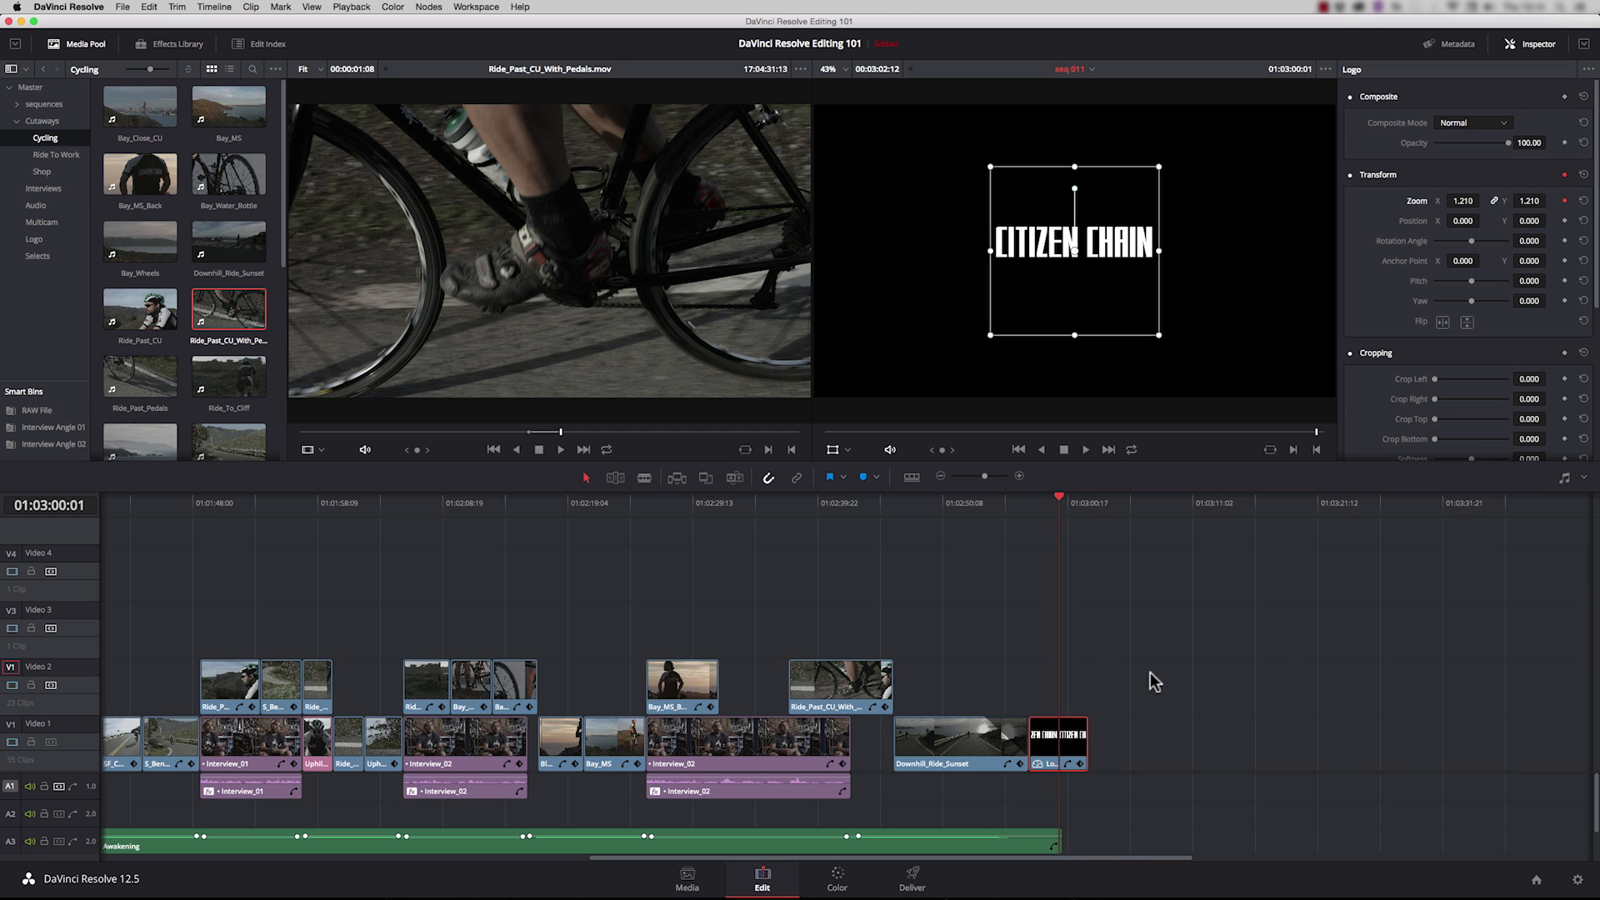
Step: Show the Logo clip's Zoom X curve and add a keyframe at the clip's start with zoom lowered to 1.050
click(1069, 763)
key(super+plus)
key(super+plus)
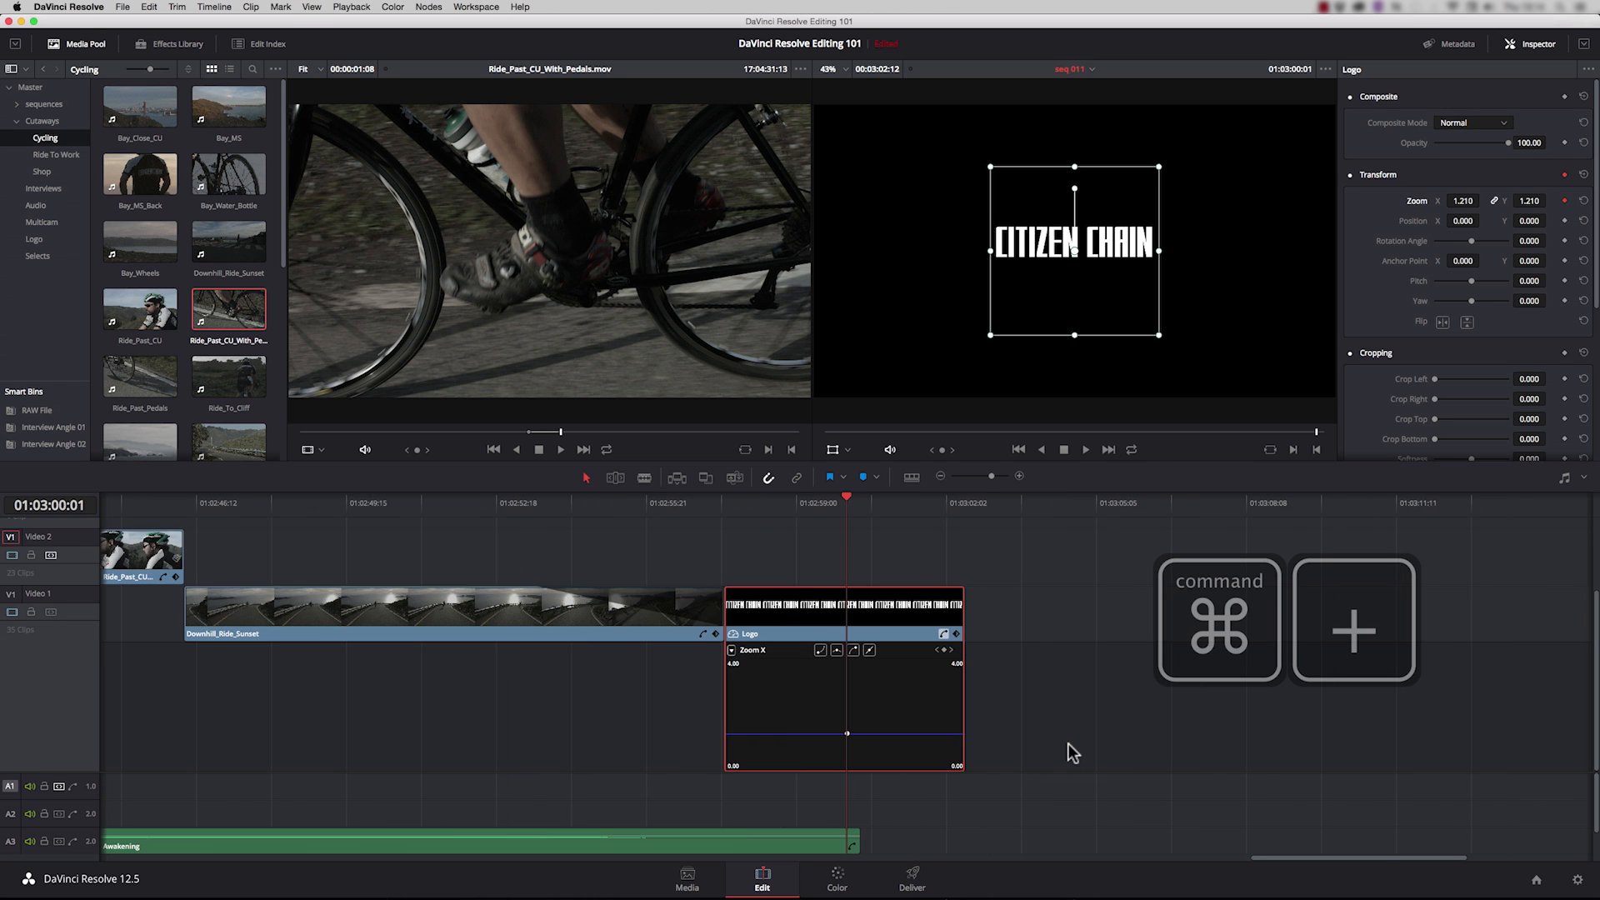
key(super+plus)
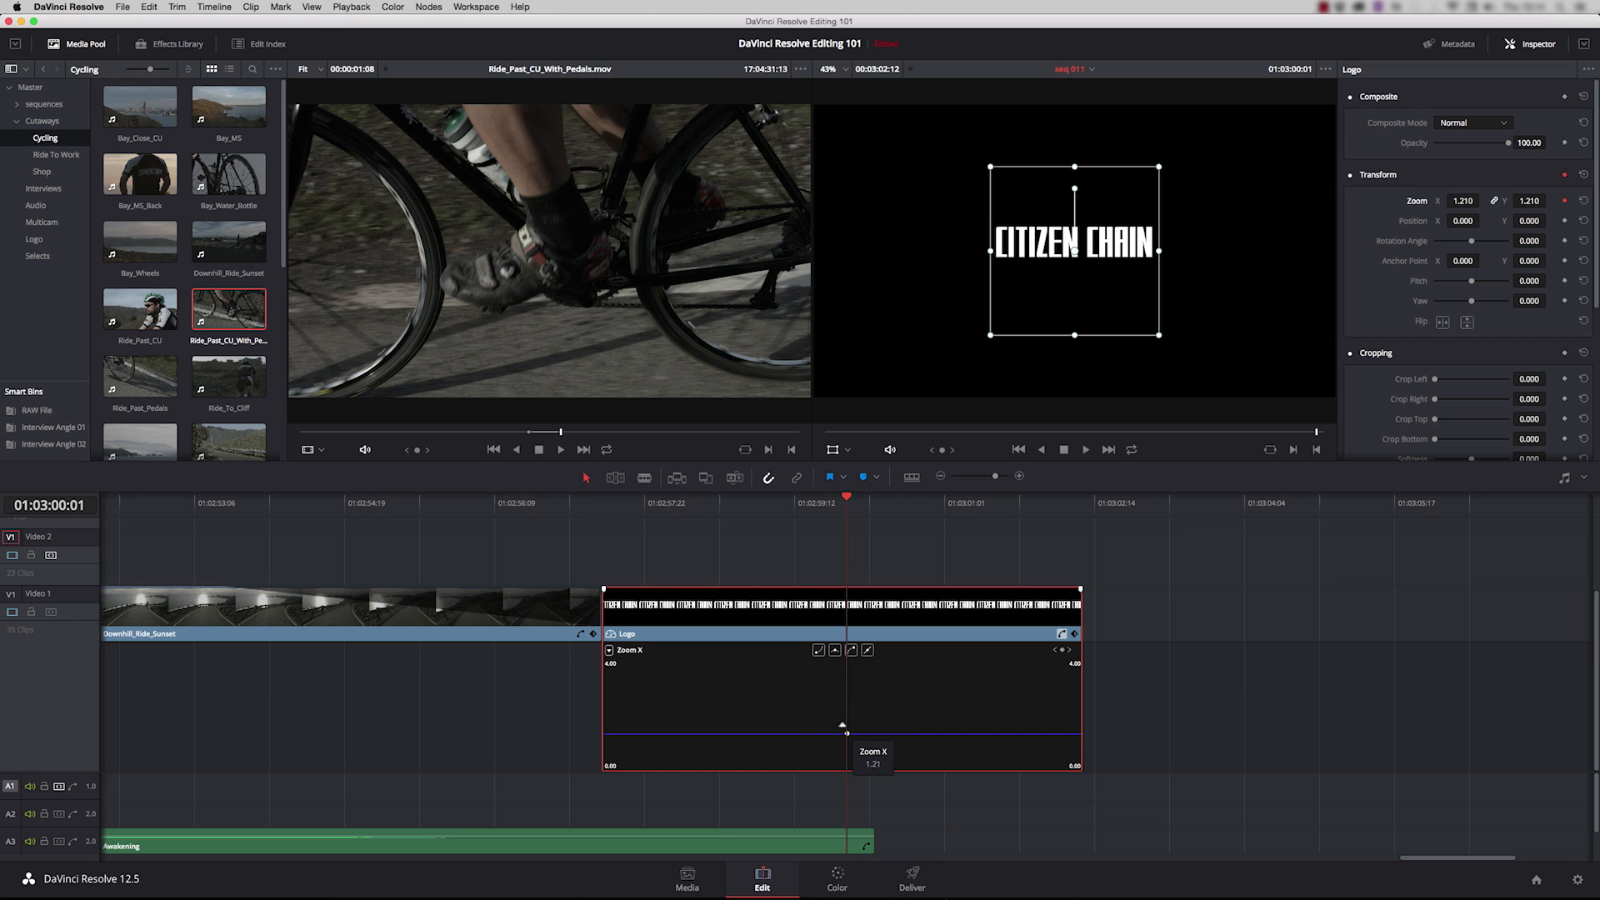
drag(839, 501, 644, 538)
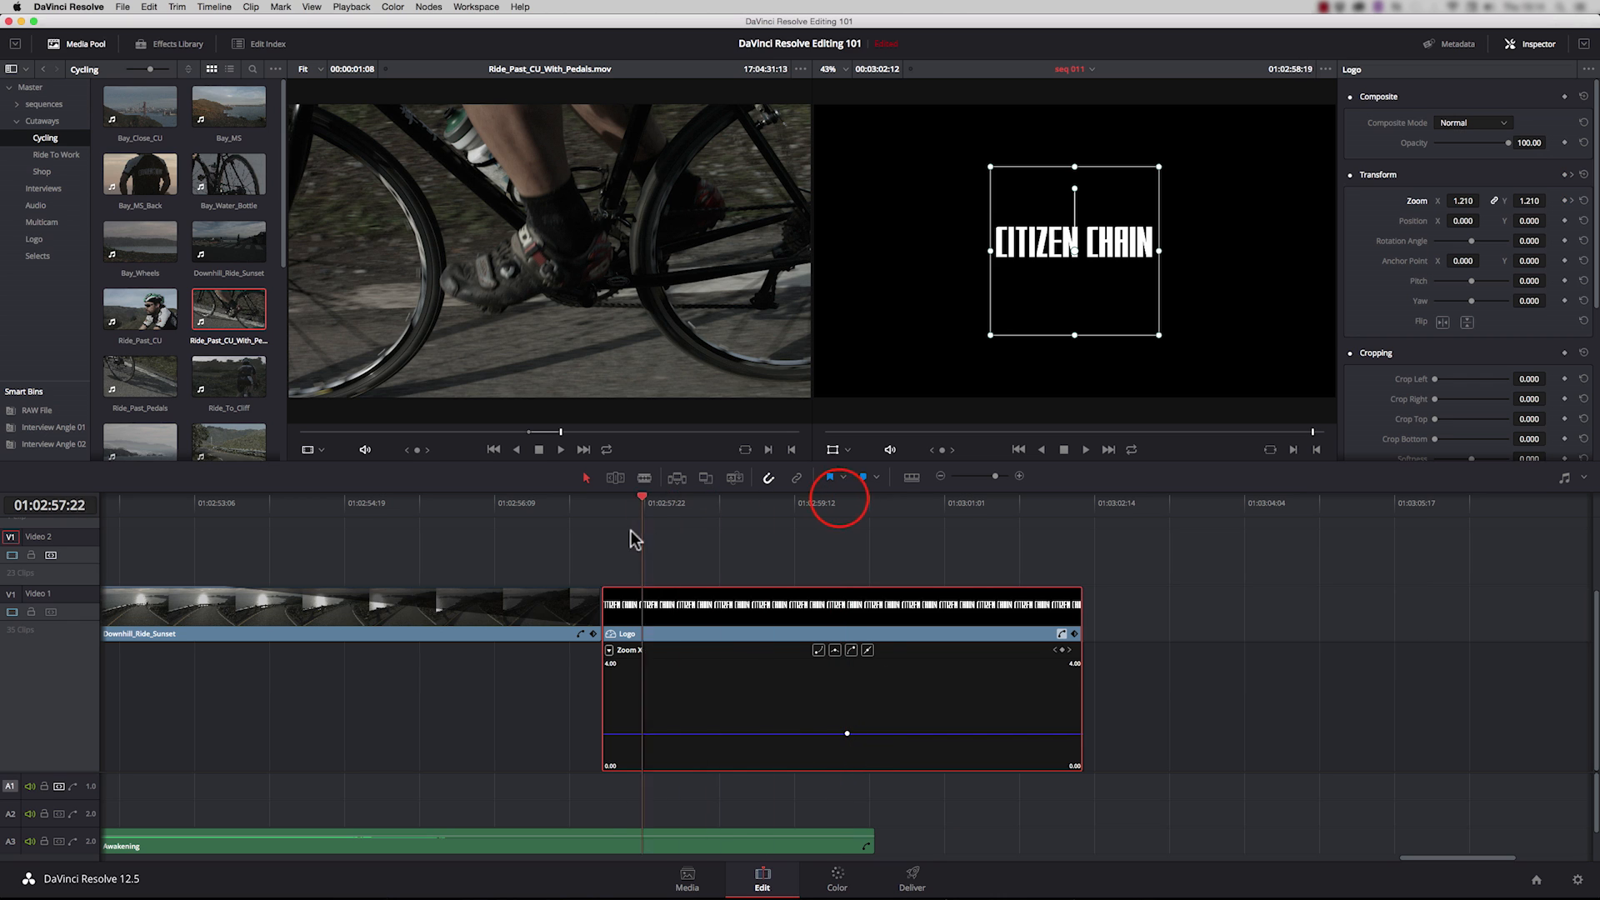
key(Up)
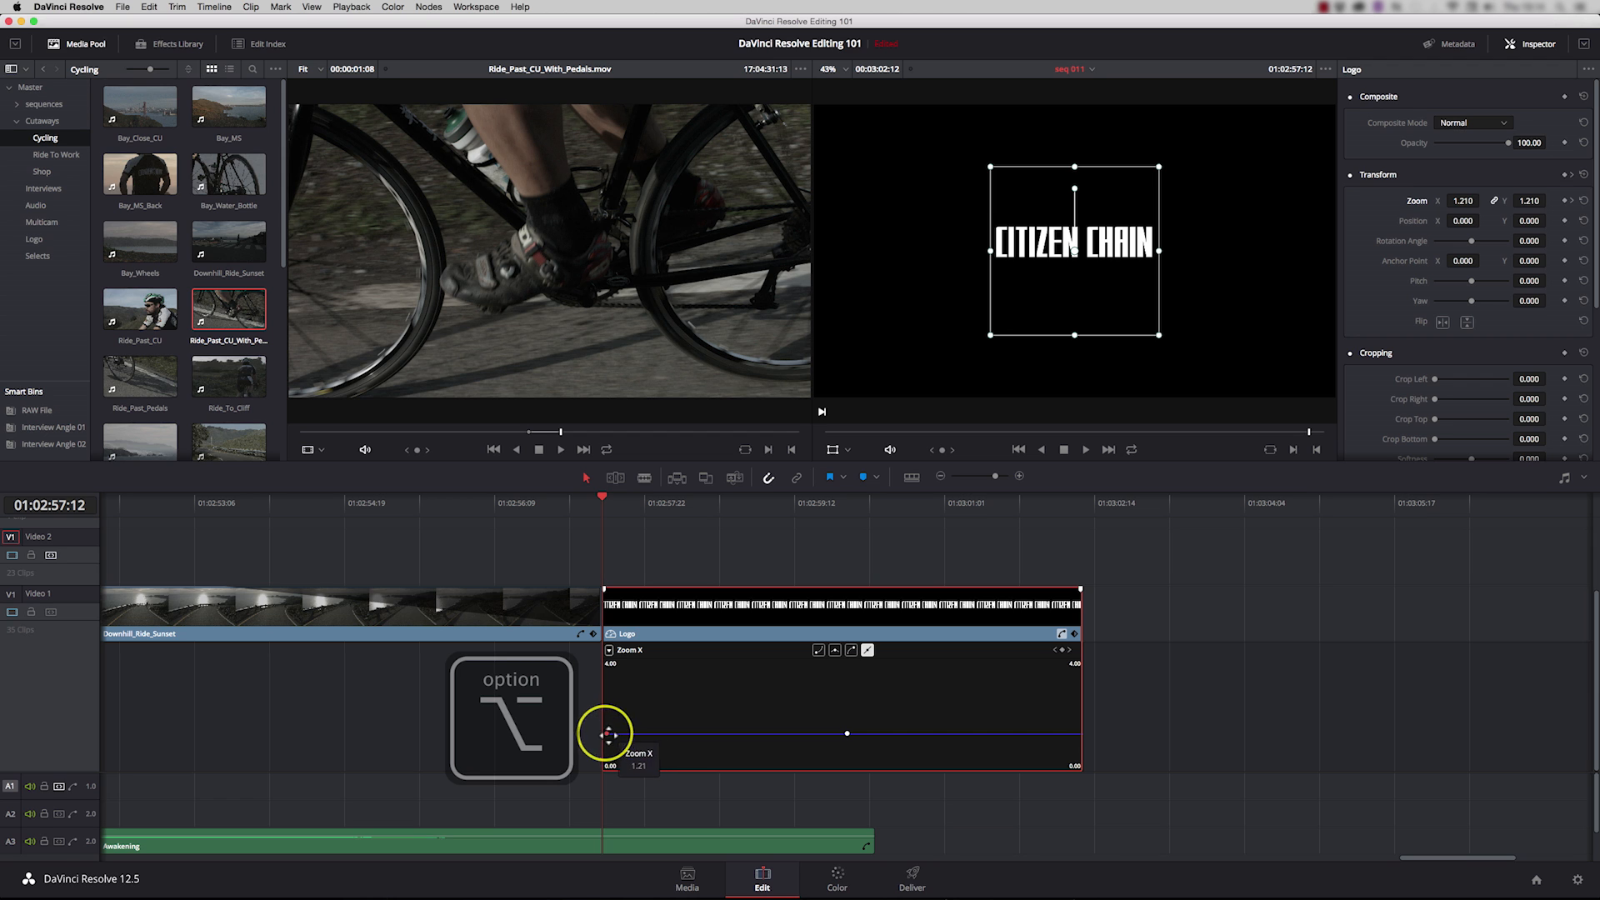
alt+click(606, 734)
drag(606, 734, 606, 737)
Step: Ease the Logo clip's last zoom keyframe, adjust its curve handle, and play back the zoom animation
click(848, 734)
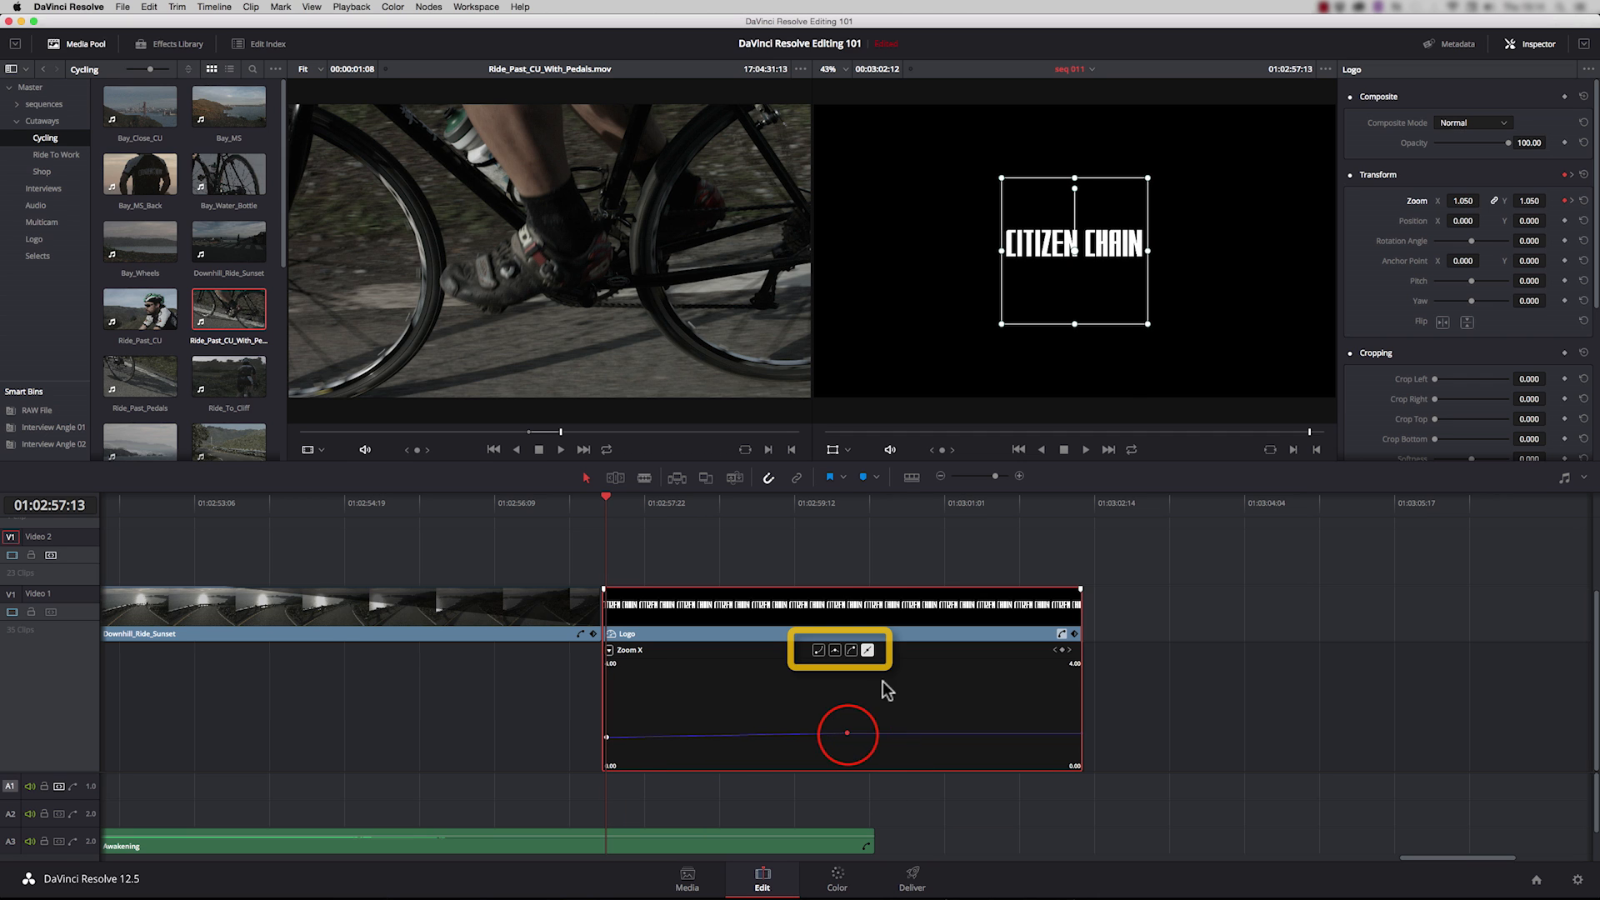
click(851, 651)
drag(787, 733, 788, 733)
click(613, 501)
key(space)
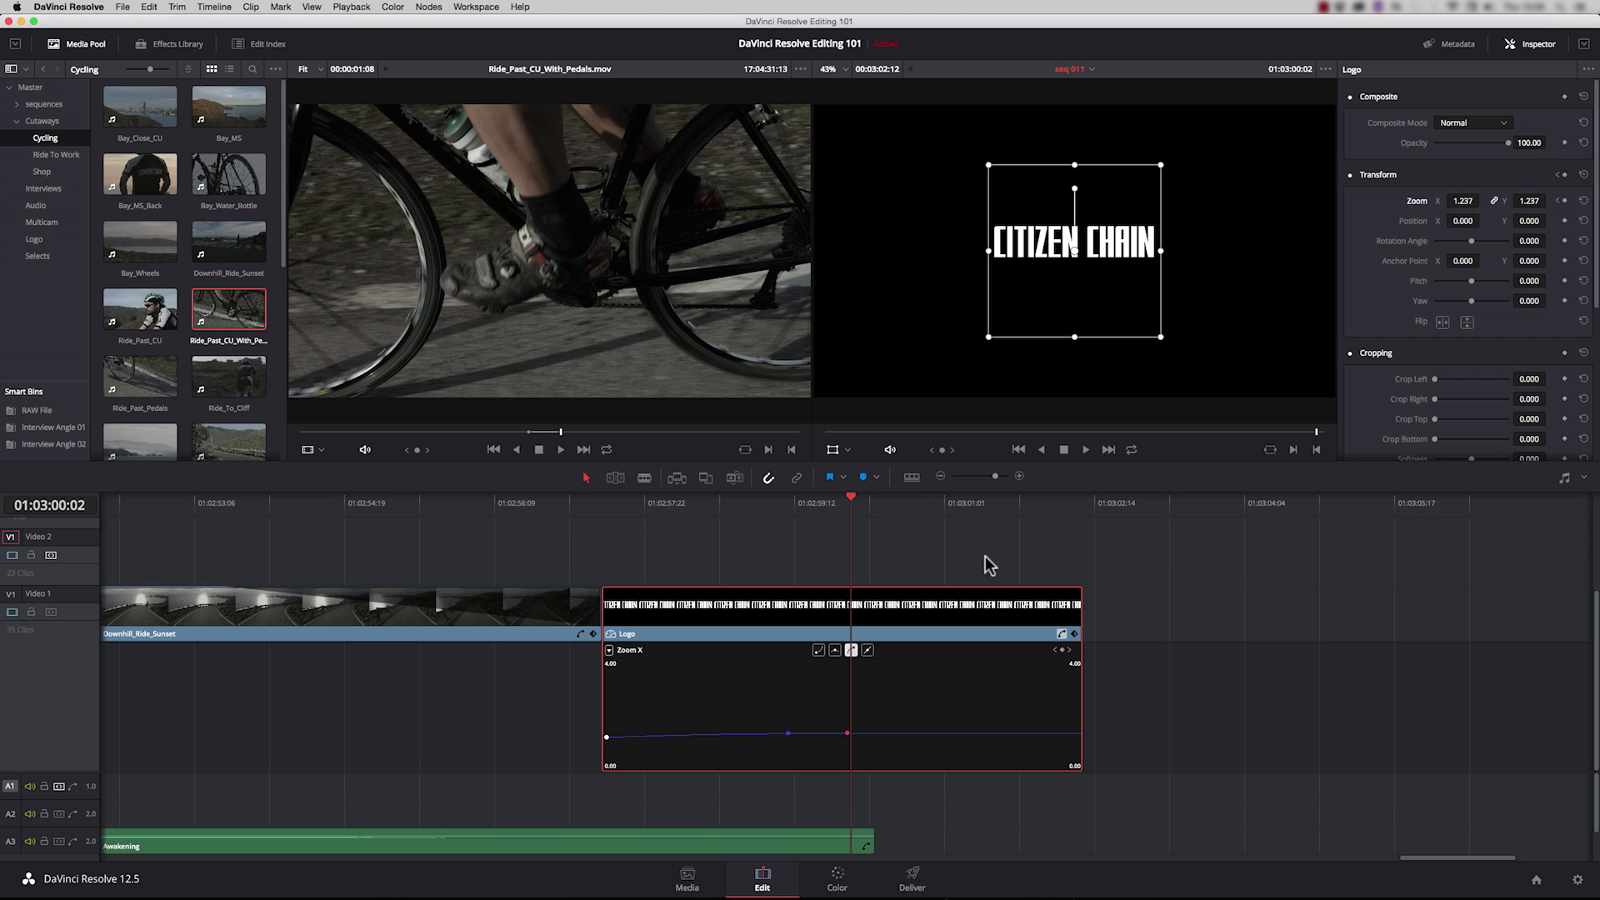
Step: Collapse the Logo clip's curve editor and show the cyclist road shot at 01:01:40:11 without the transform overlay
click(1062, 634)
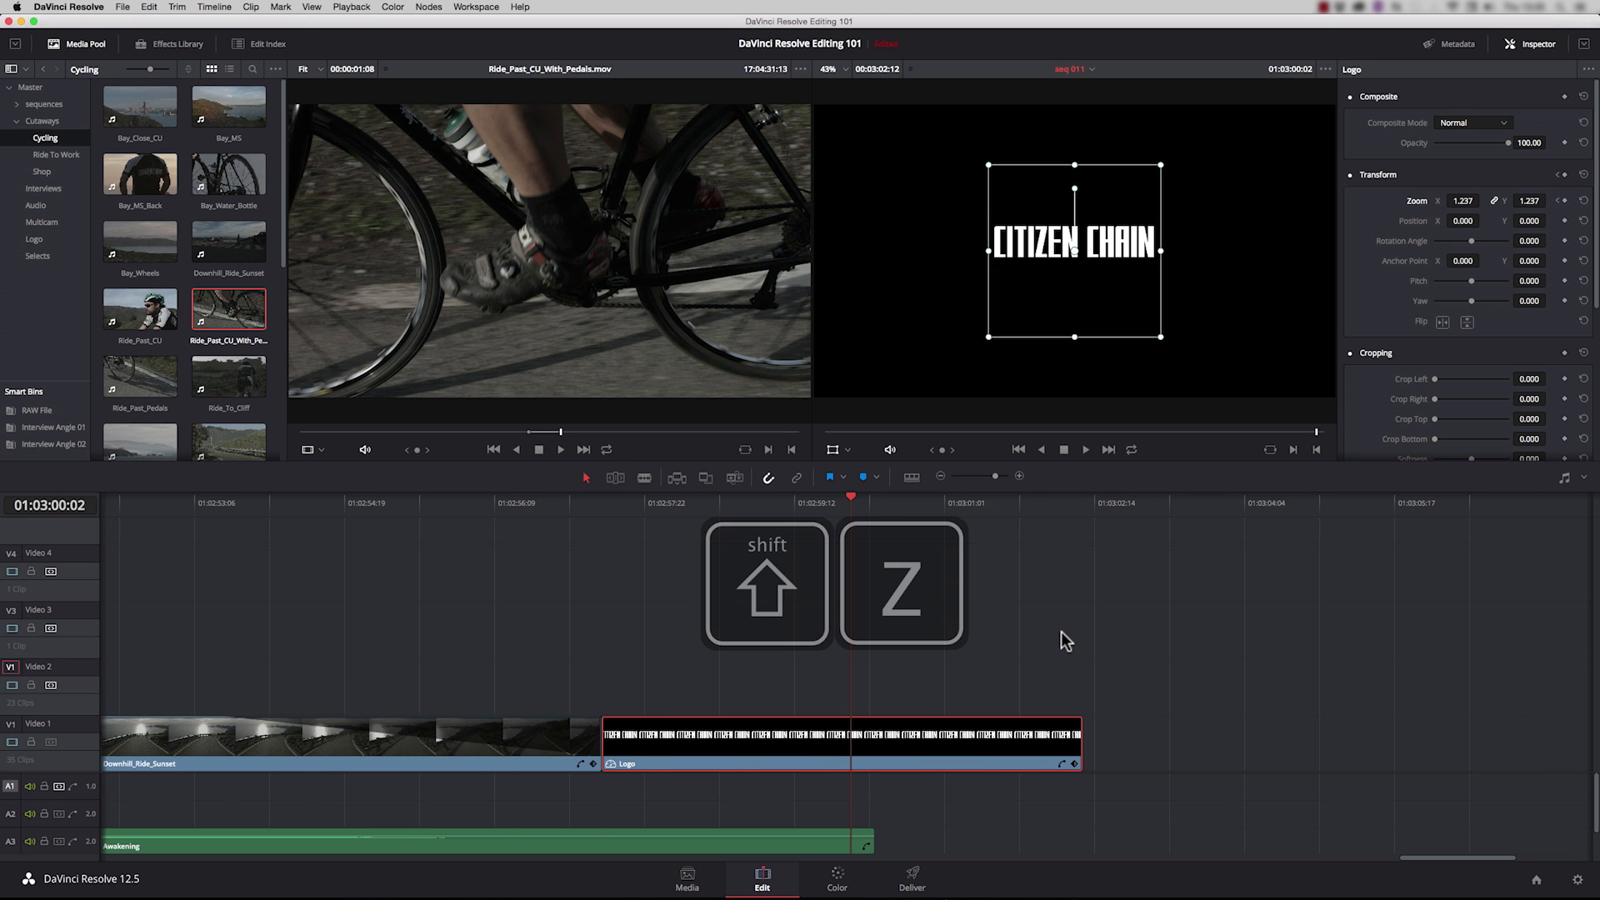
key(shift+z)
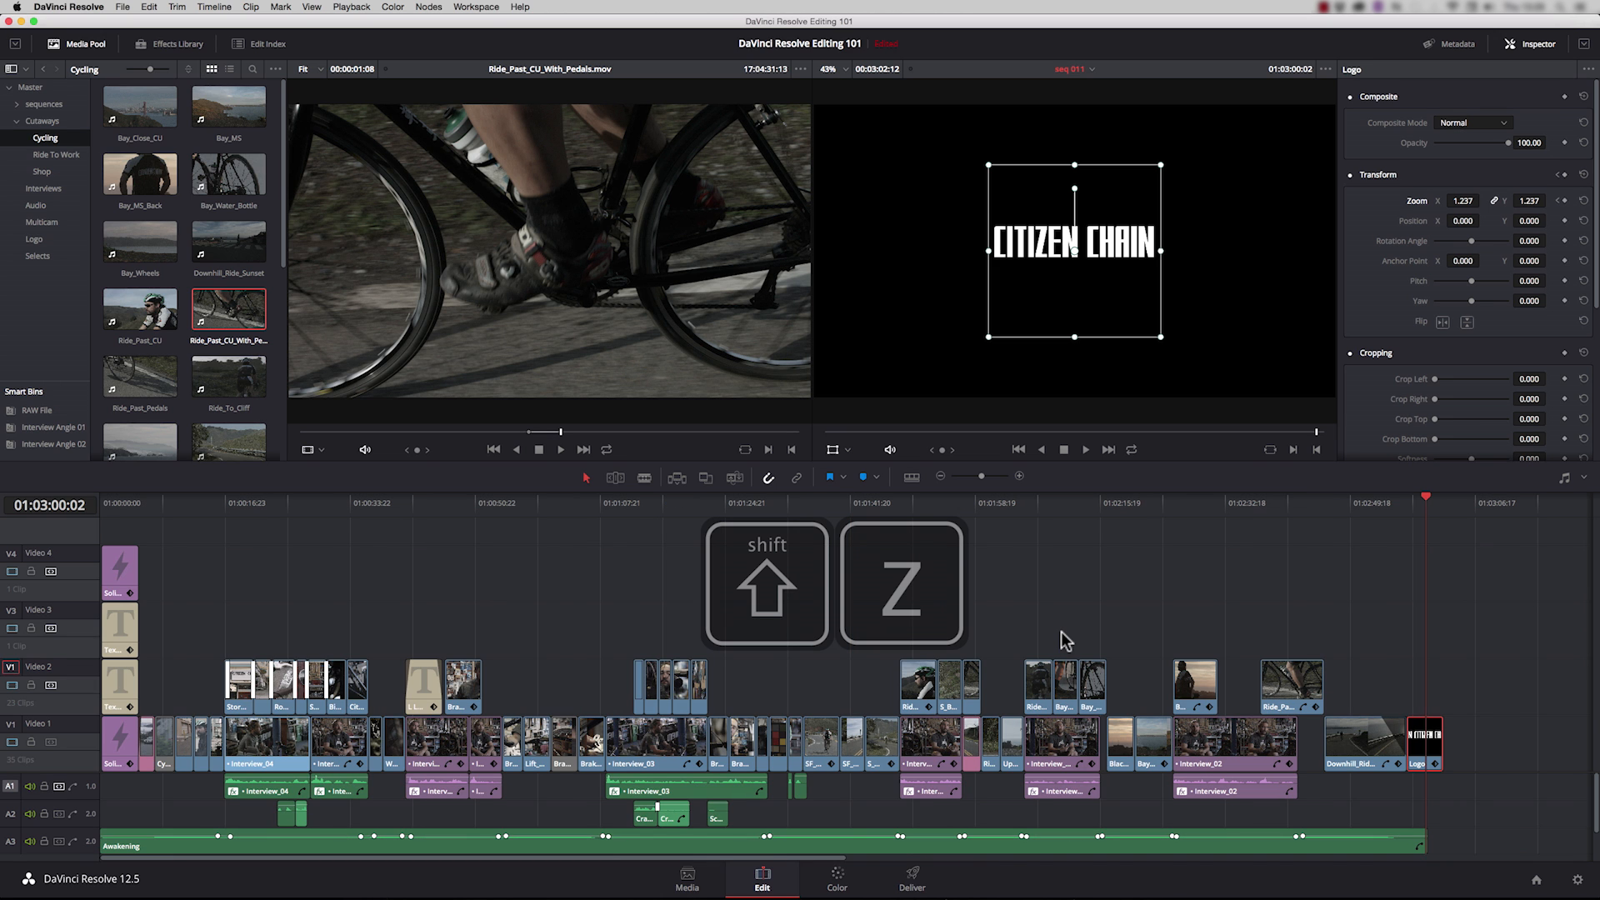
click(839, 503)
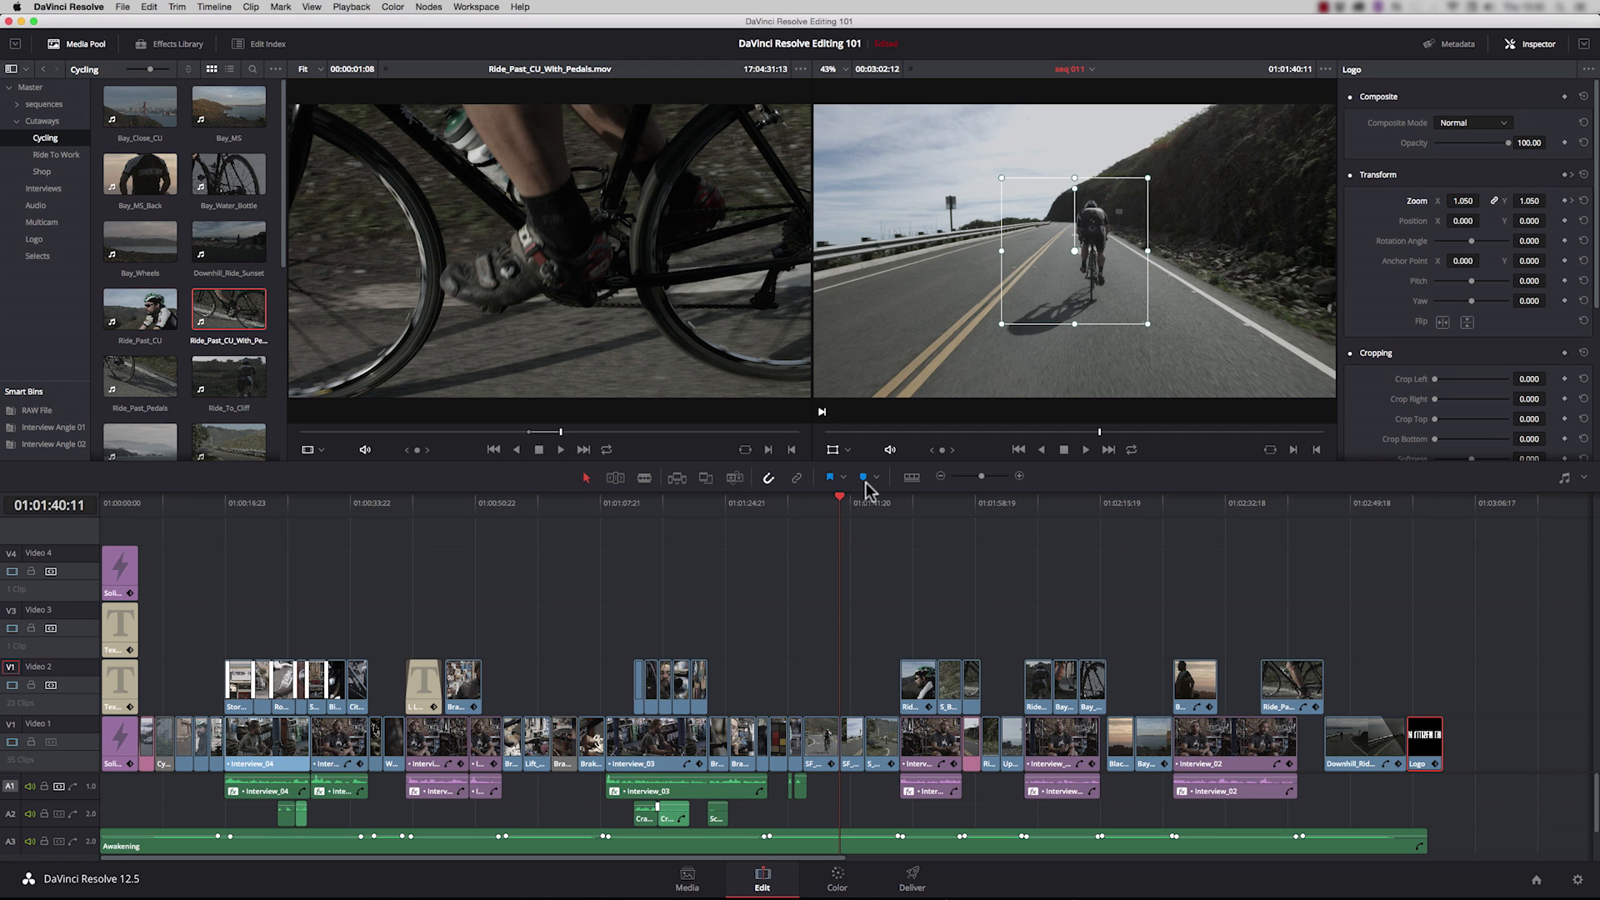
click(832, 449)
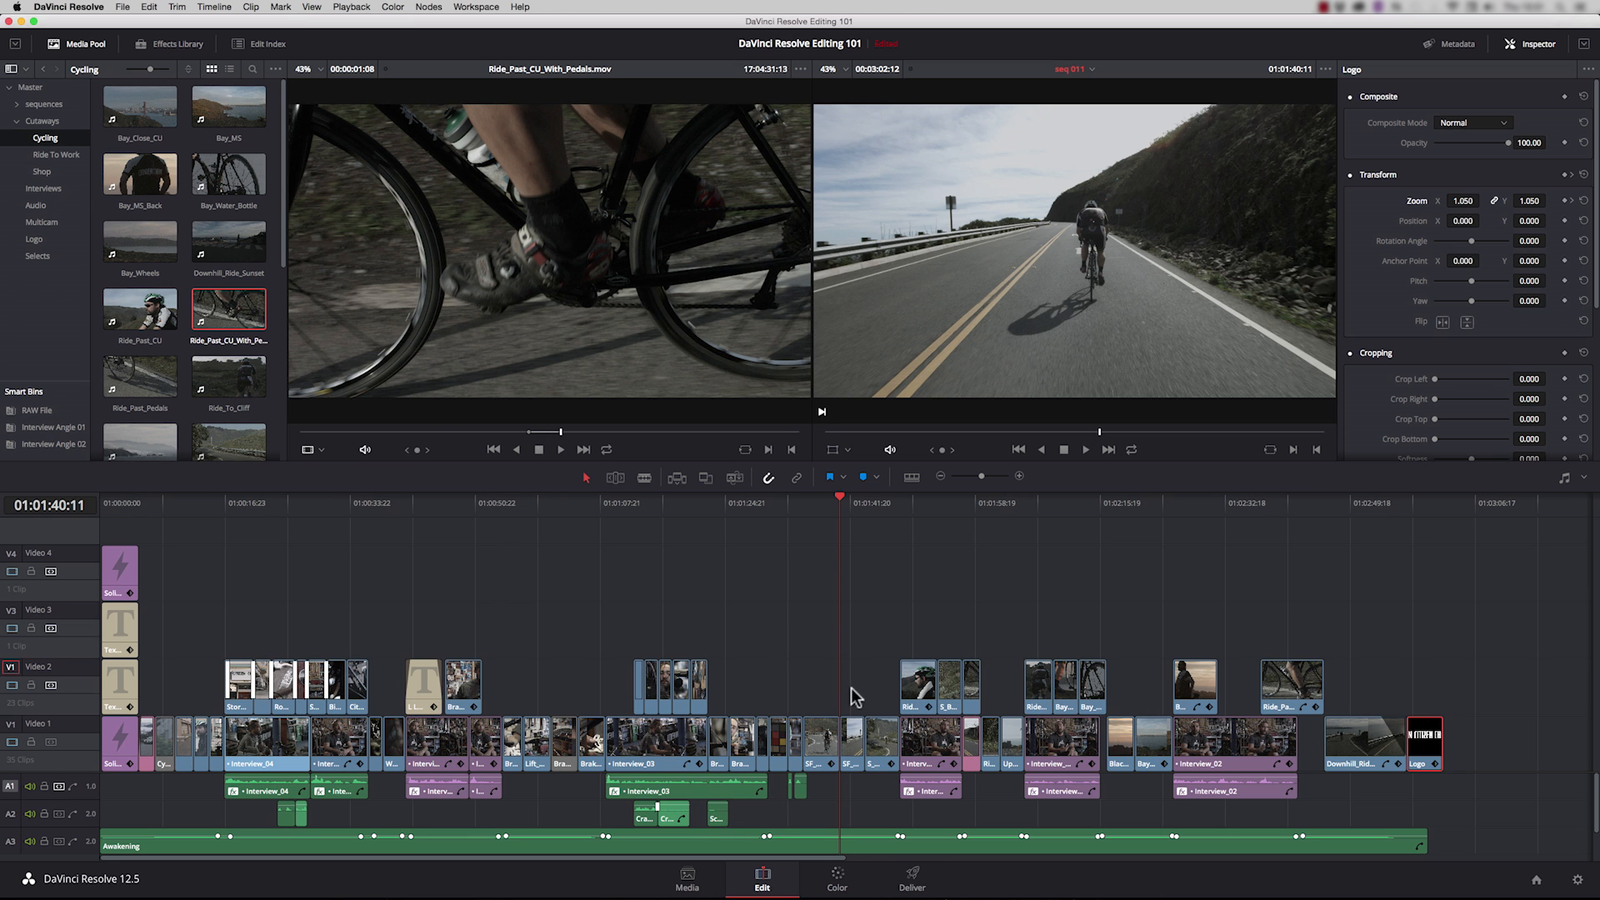
Step: Apply the ResolveFX Glow effect to node 01 of the cyclist road clip in the Color page and show its settings
click(837, 876)
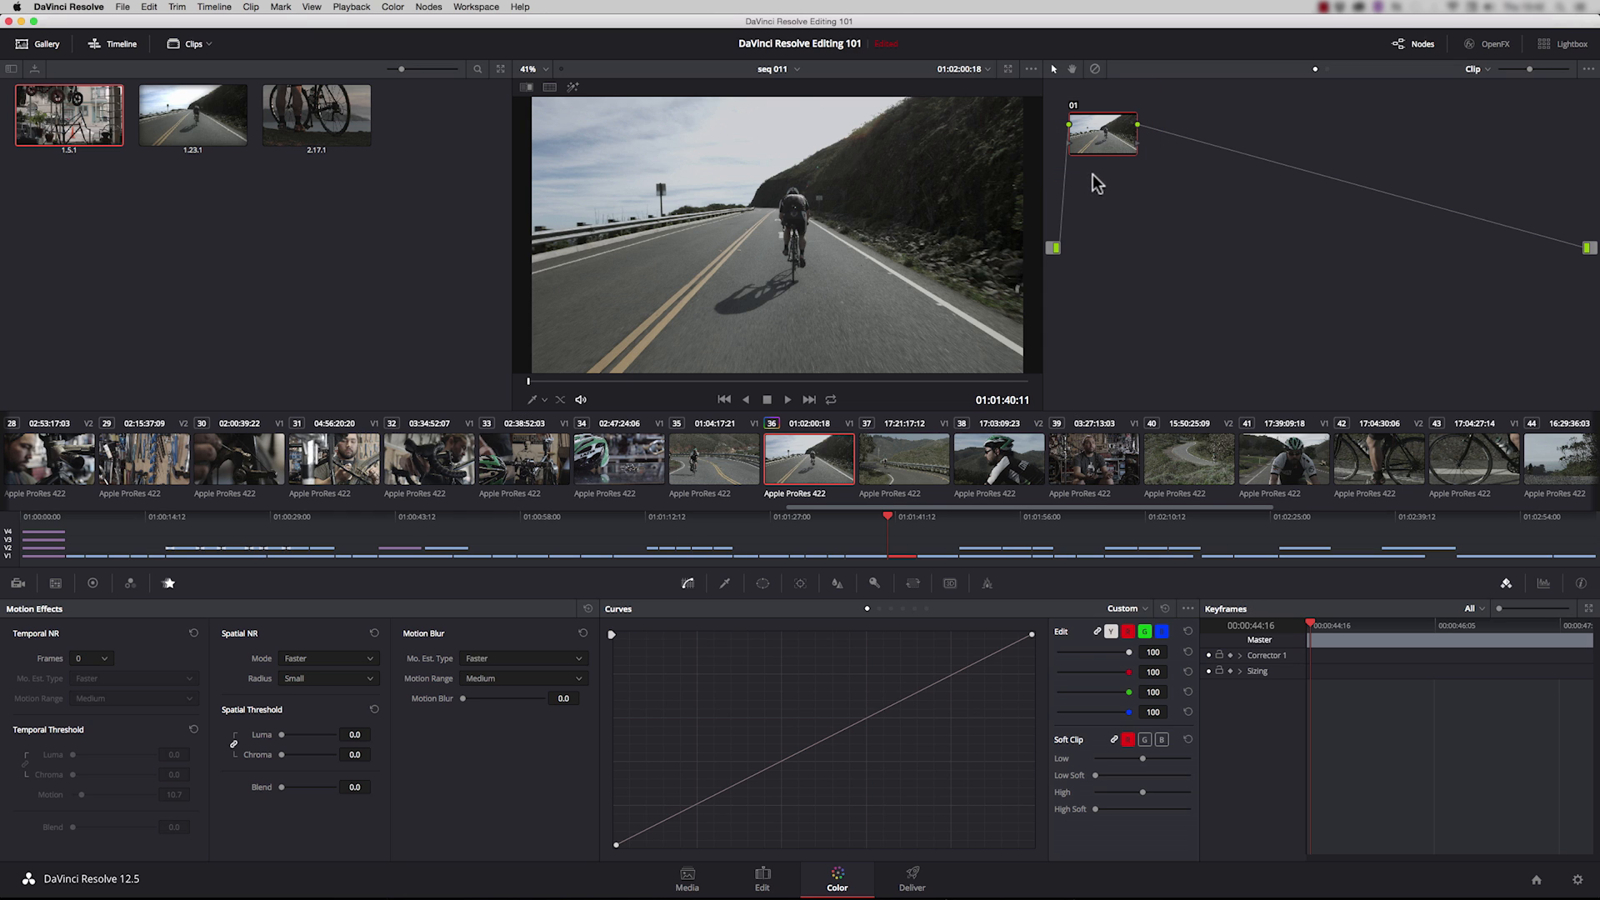
click(1503, 44)
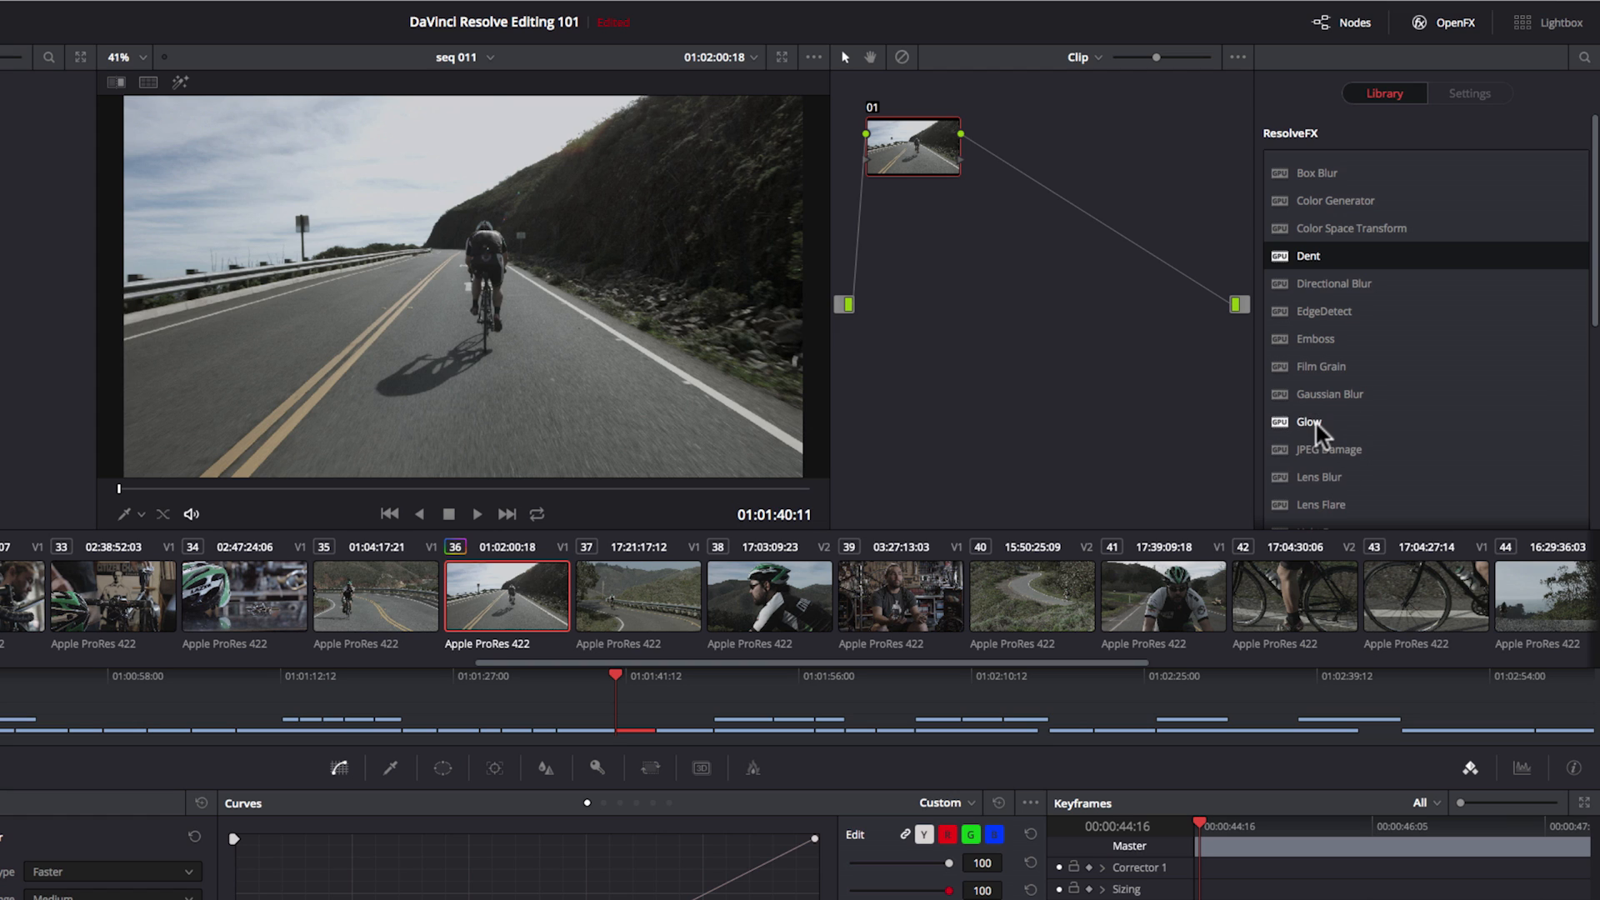
drag(1309, 430, 910, 146)
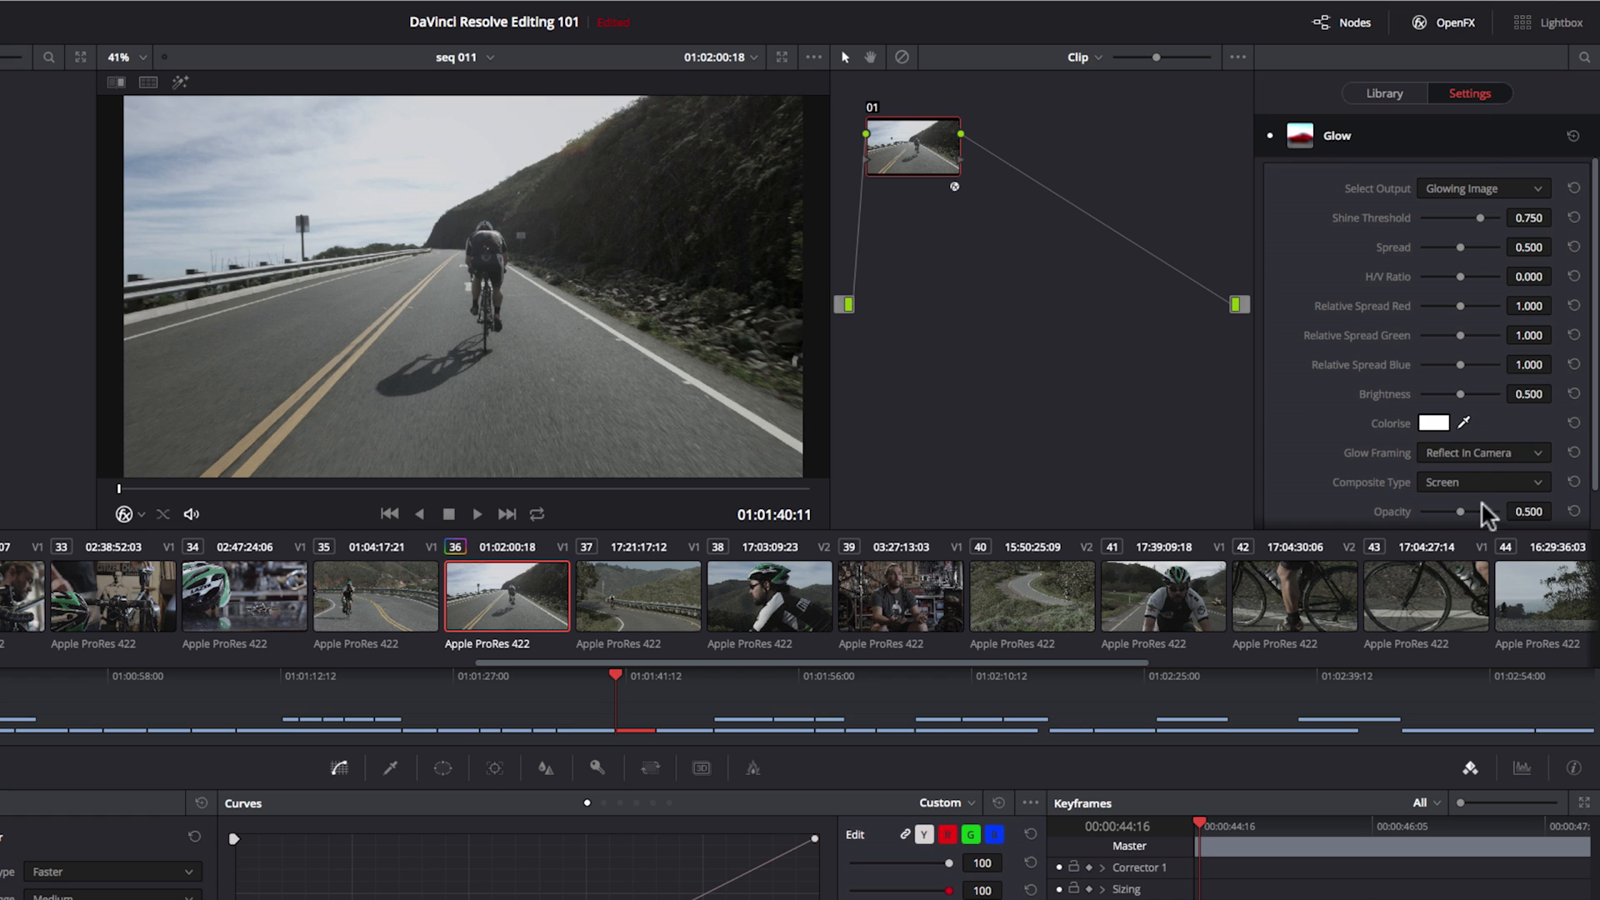
click(1402, 97)
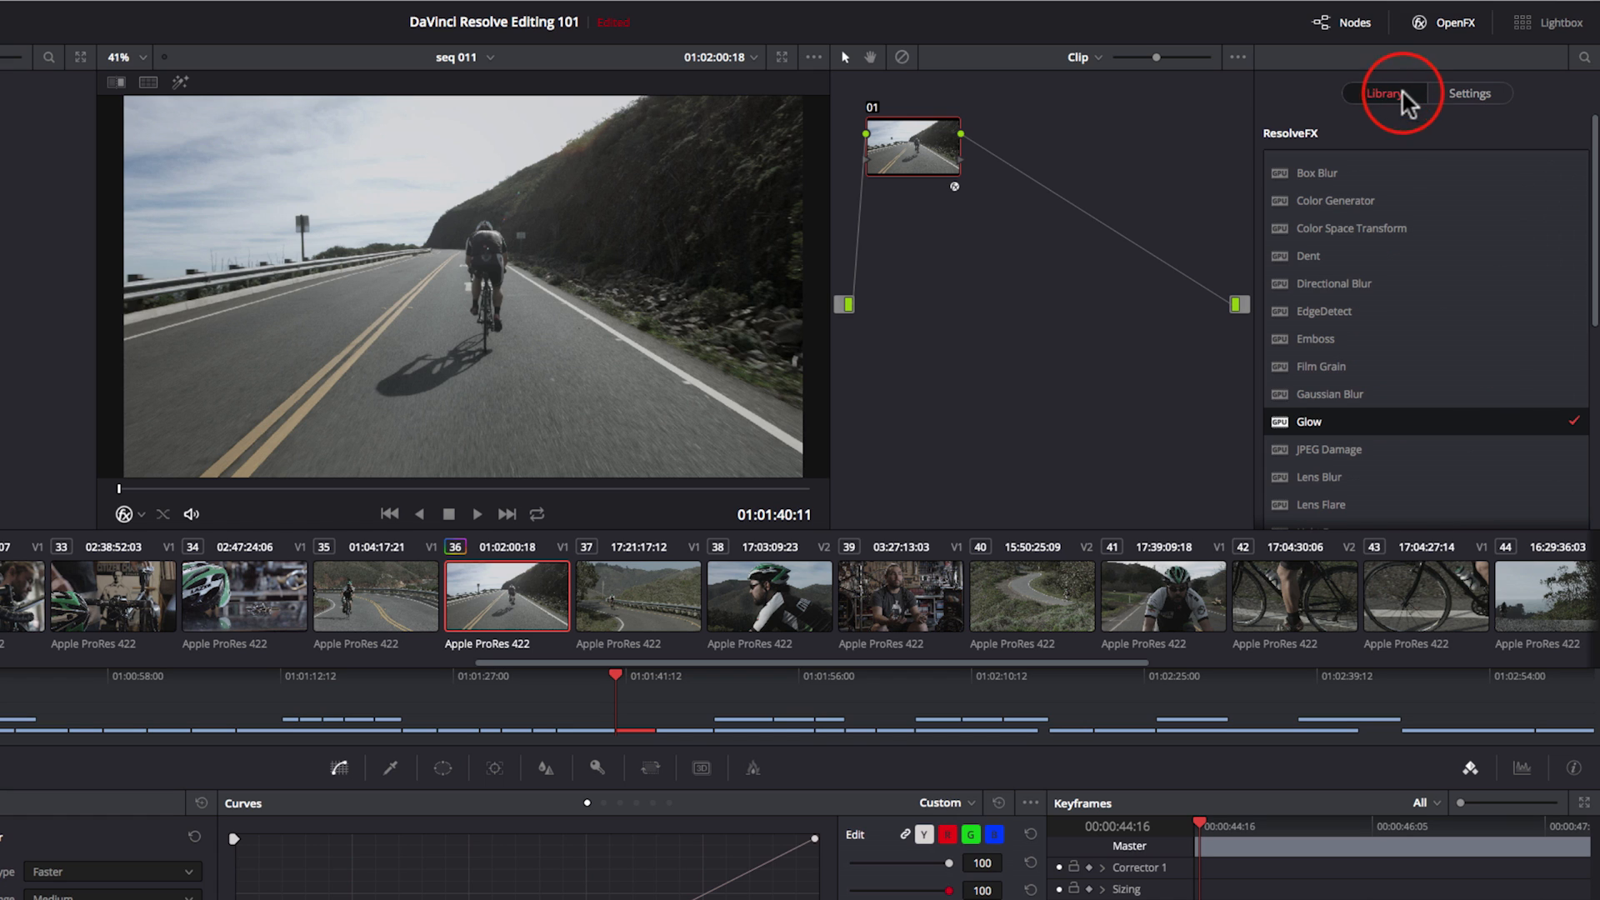
click(1467, 96)
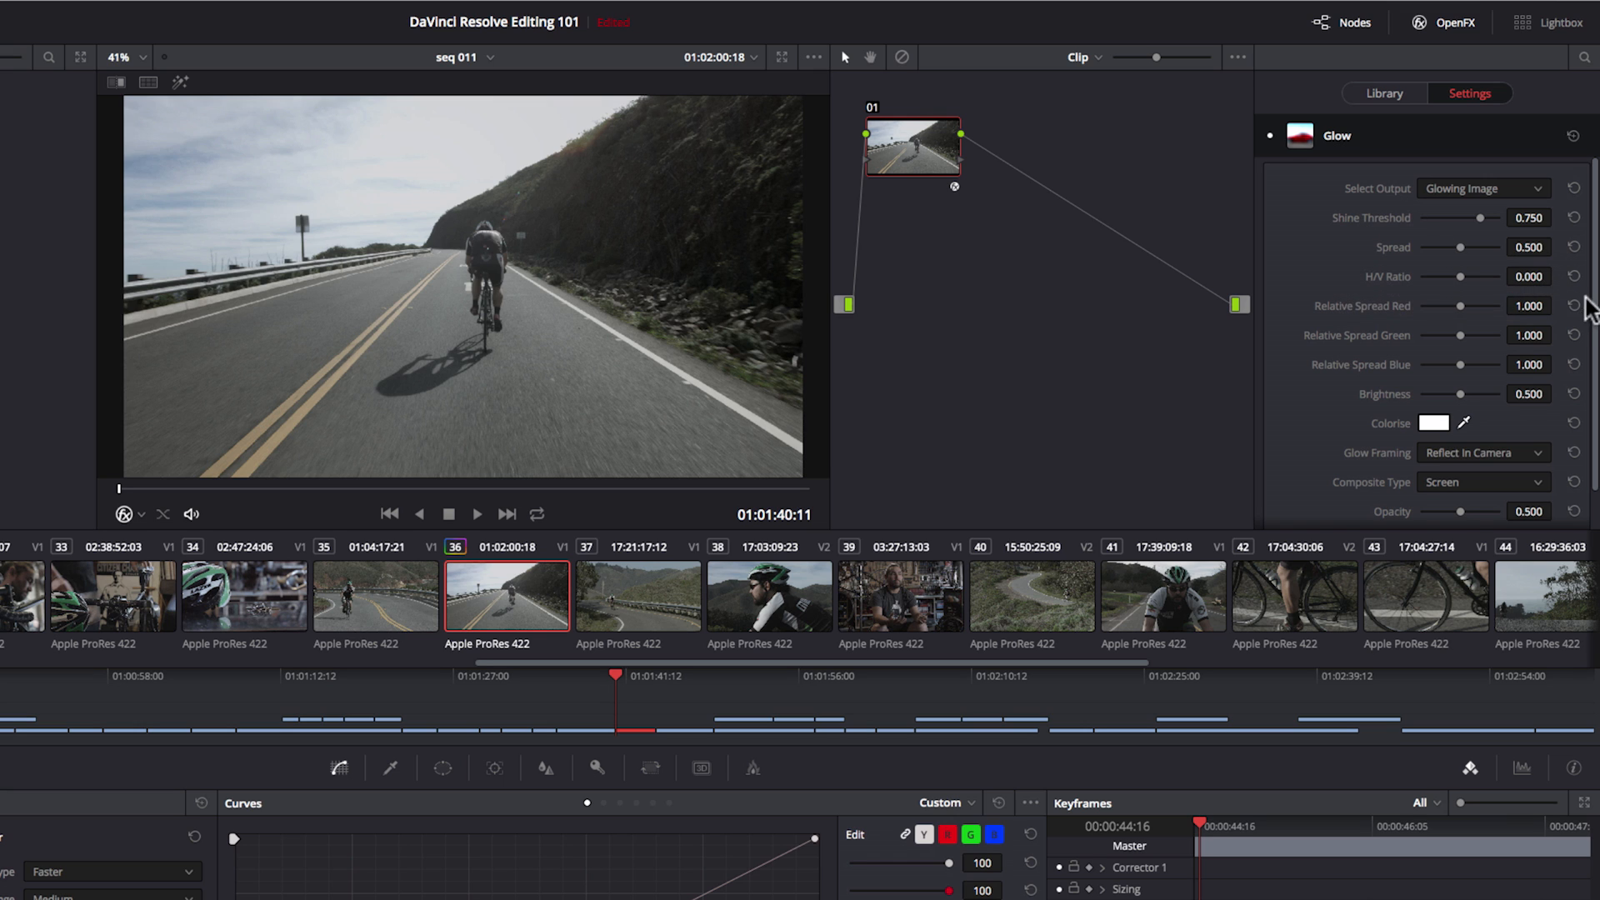
Step: Set the Glow effect's framing to Vignette, its composite type to Multiply and its shine threshold to 0.300
scroll(1592, 313, down, 2)
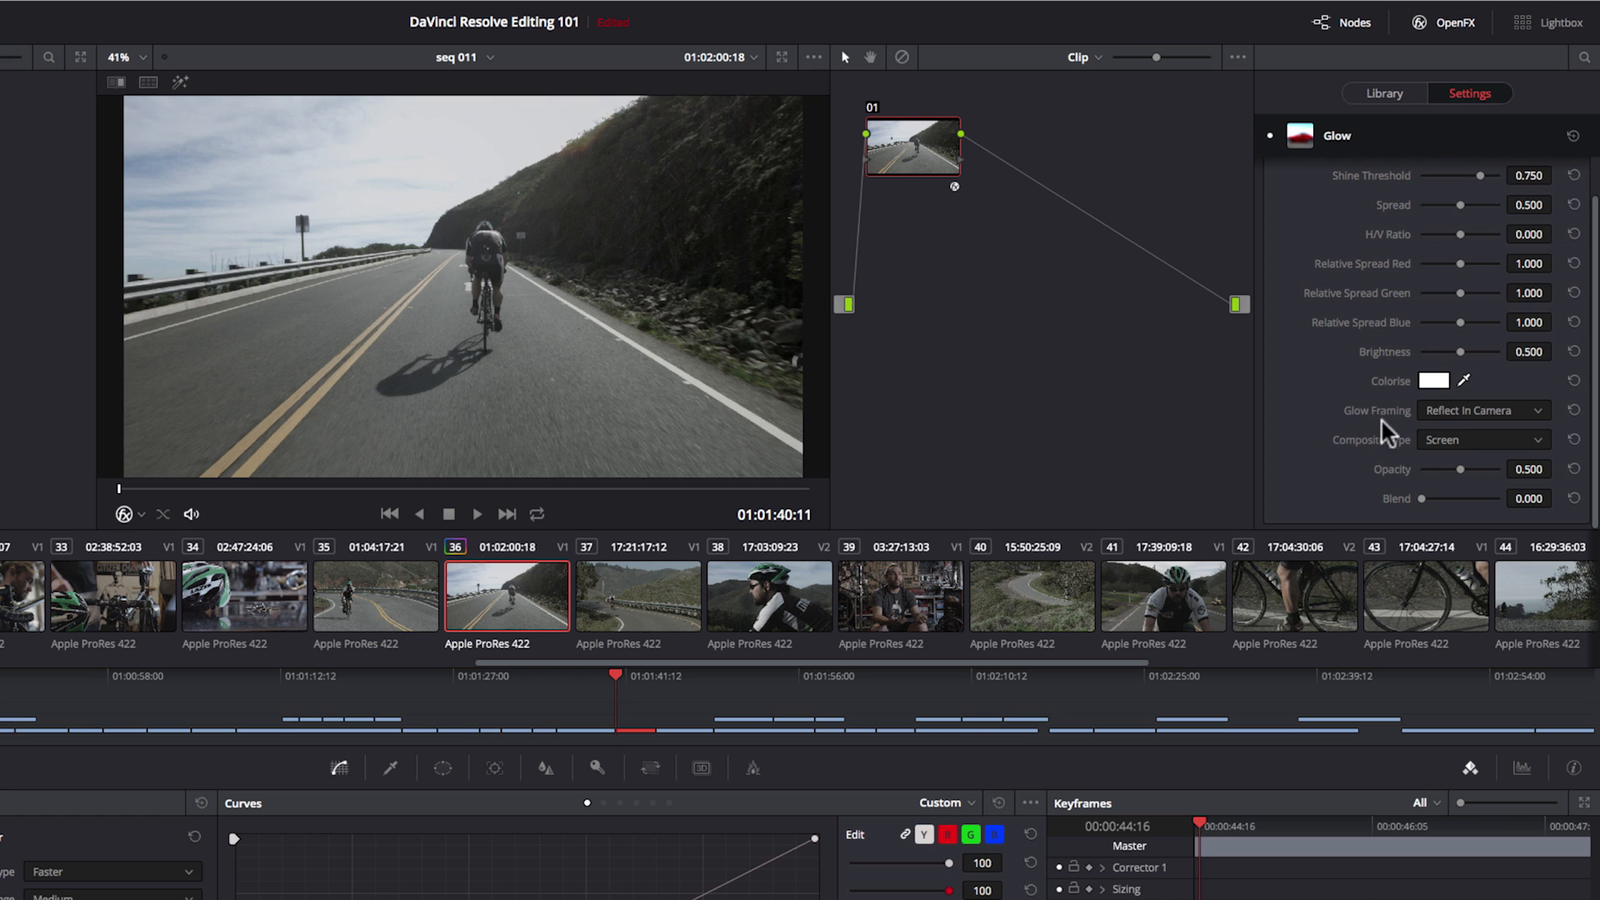
click(1534, 411)
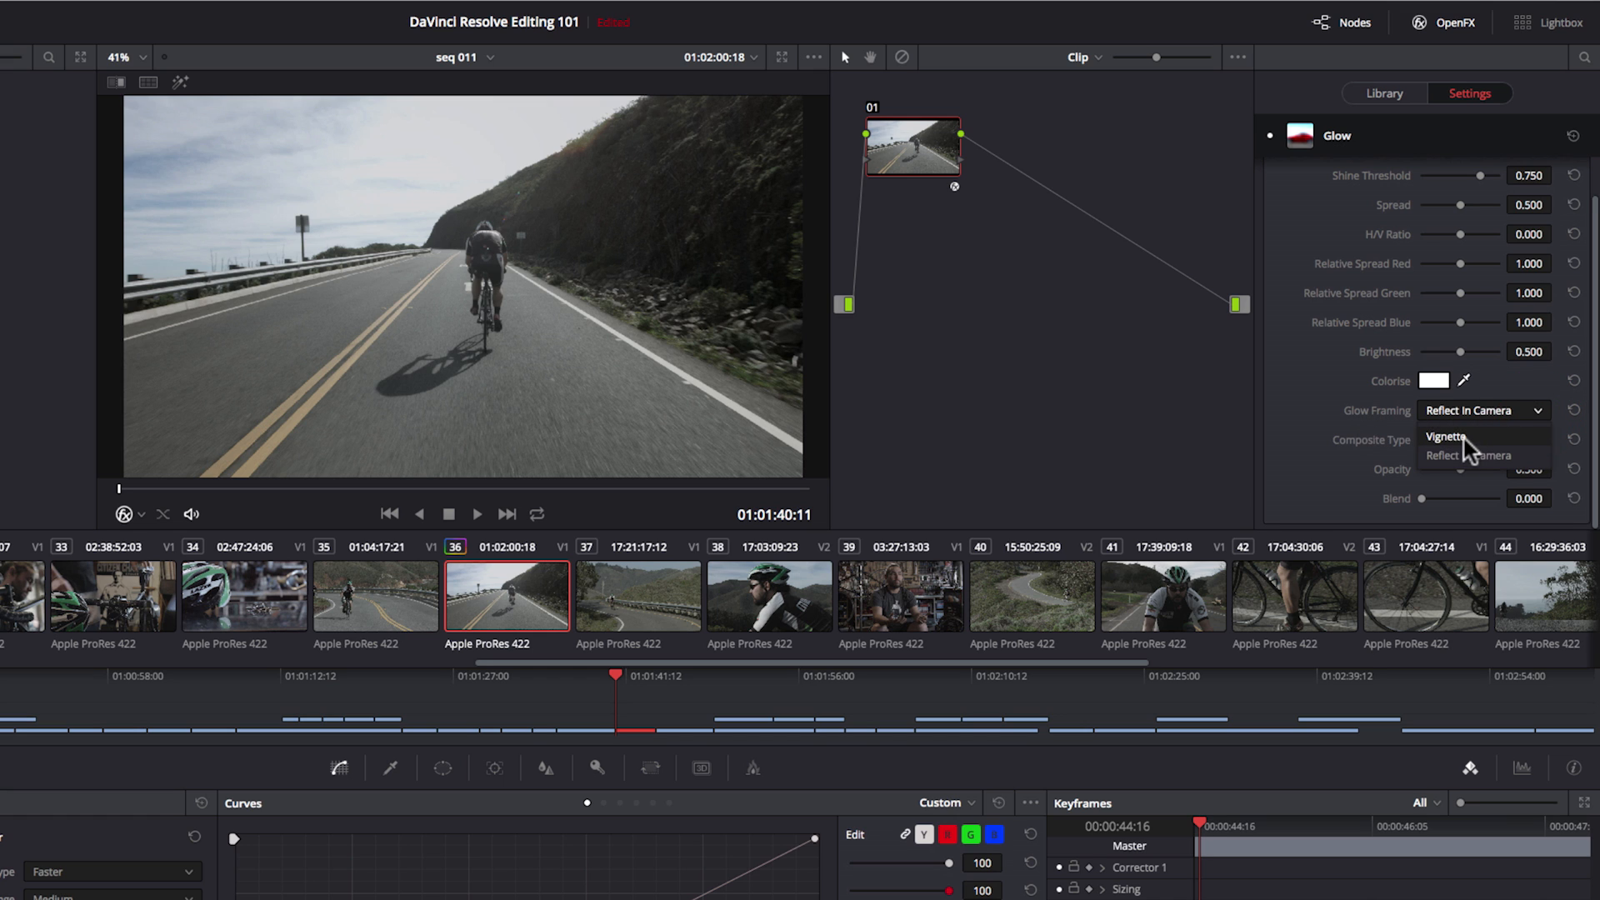
click(1464, 438)
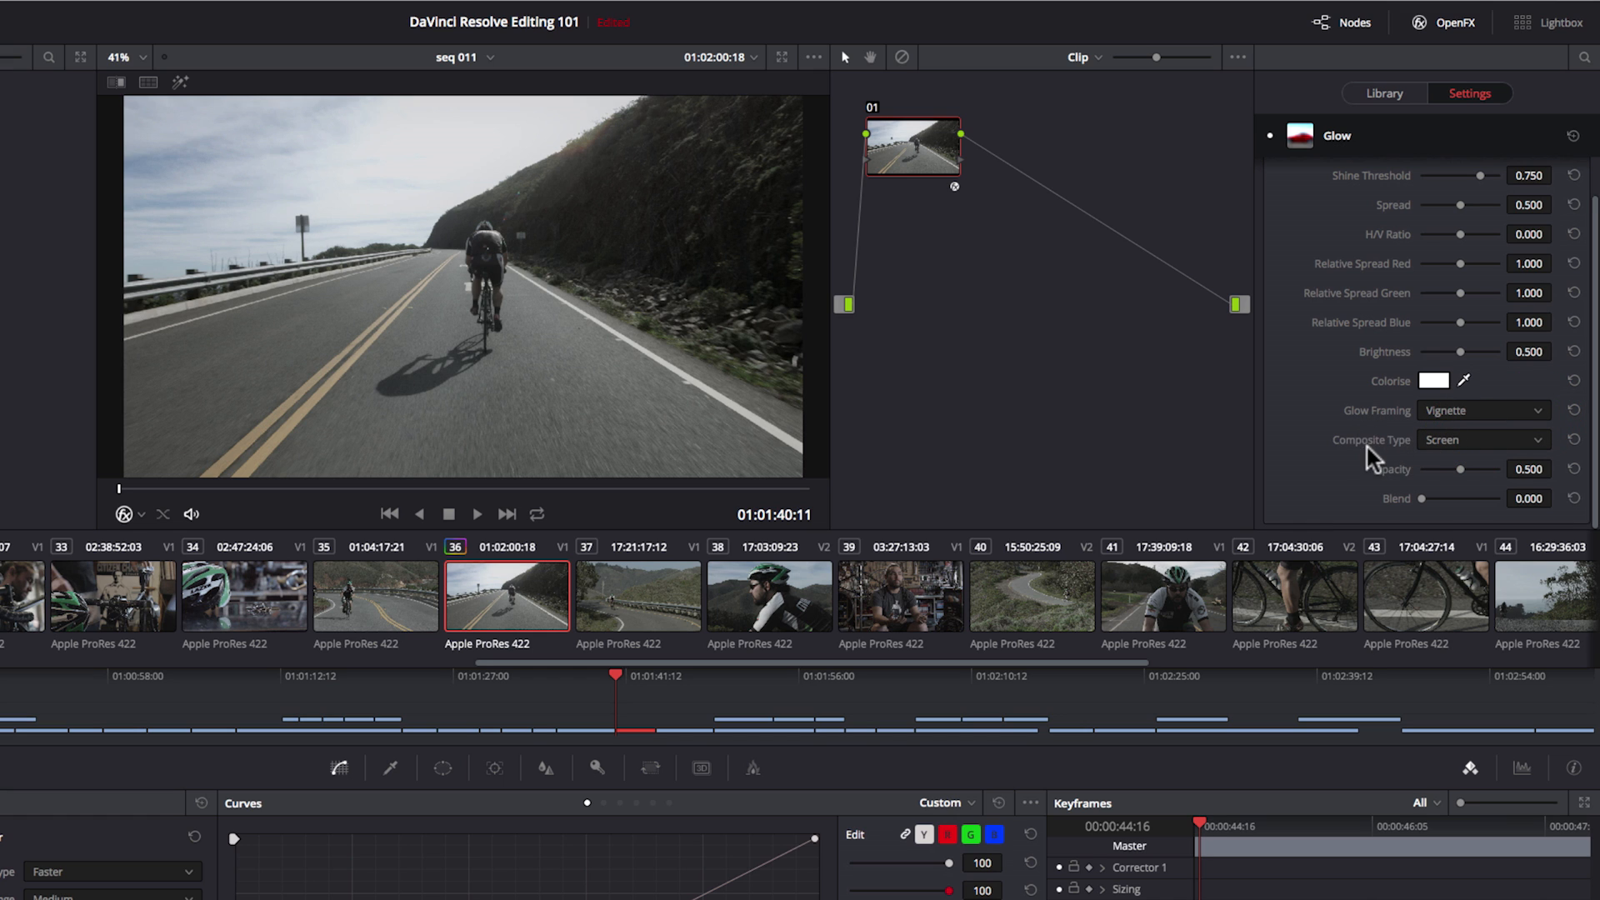
click(1536, 439)
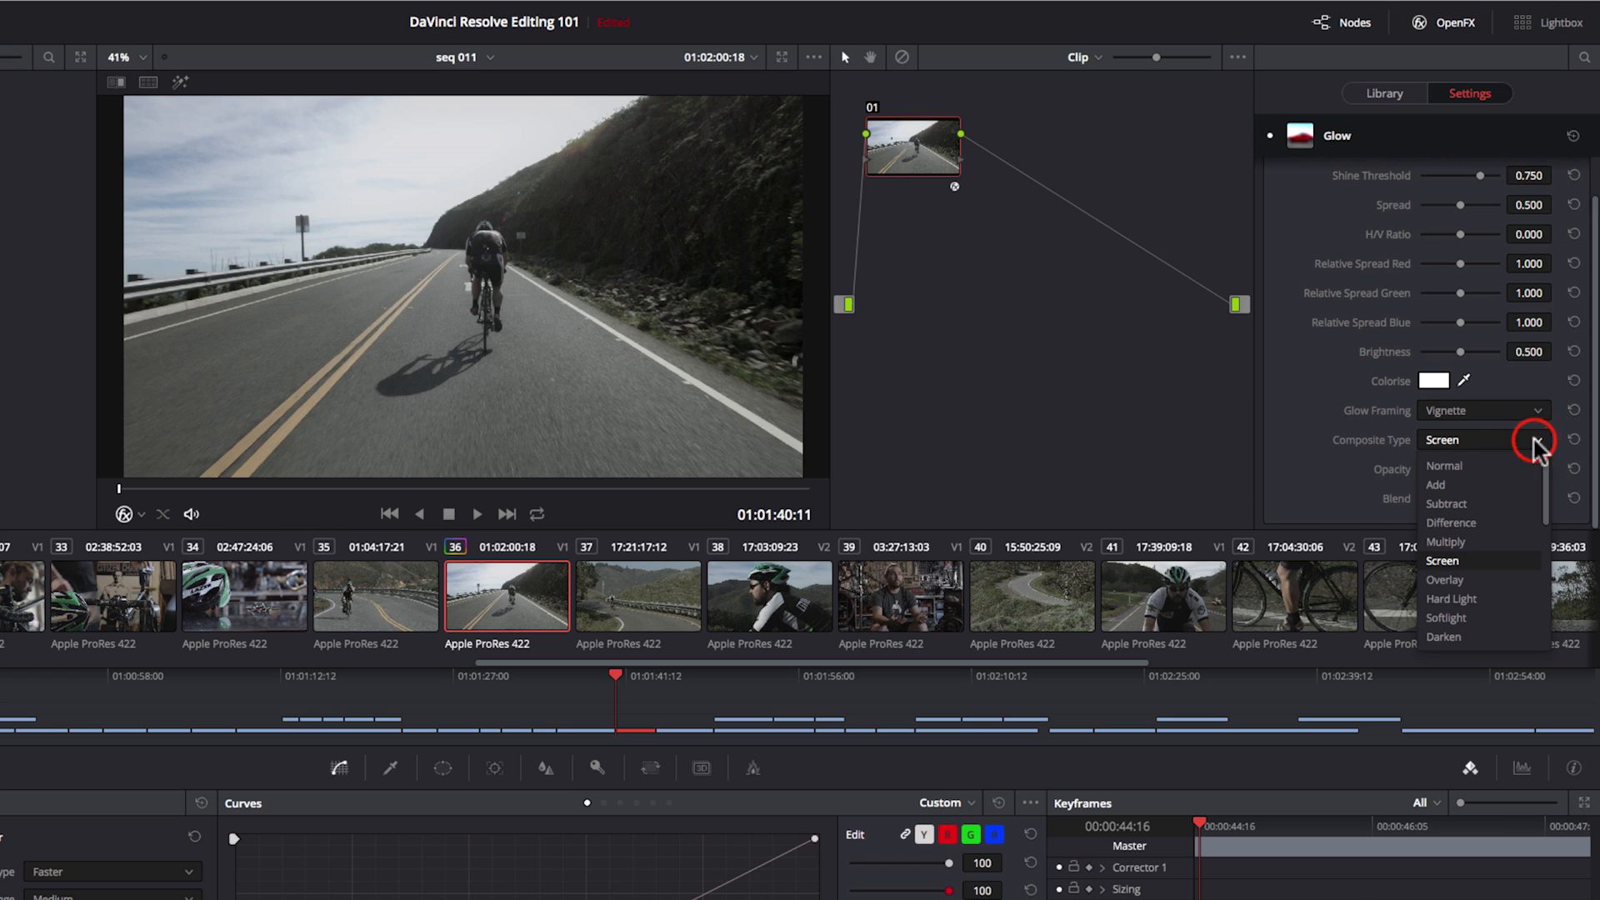
click(1448, 543)
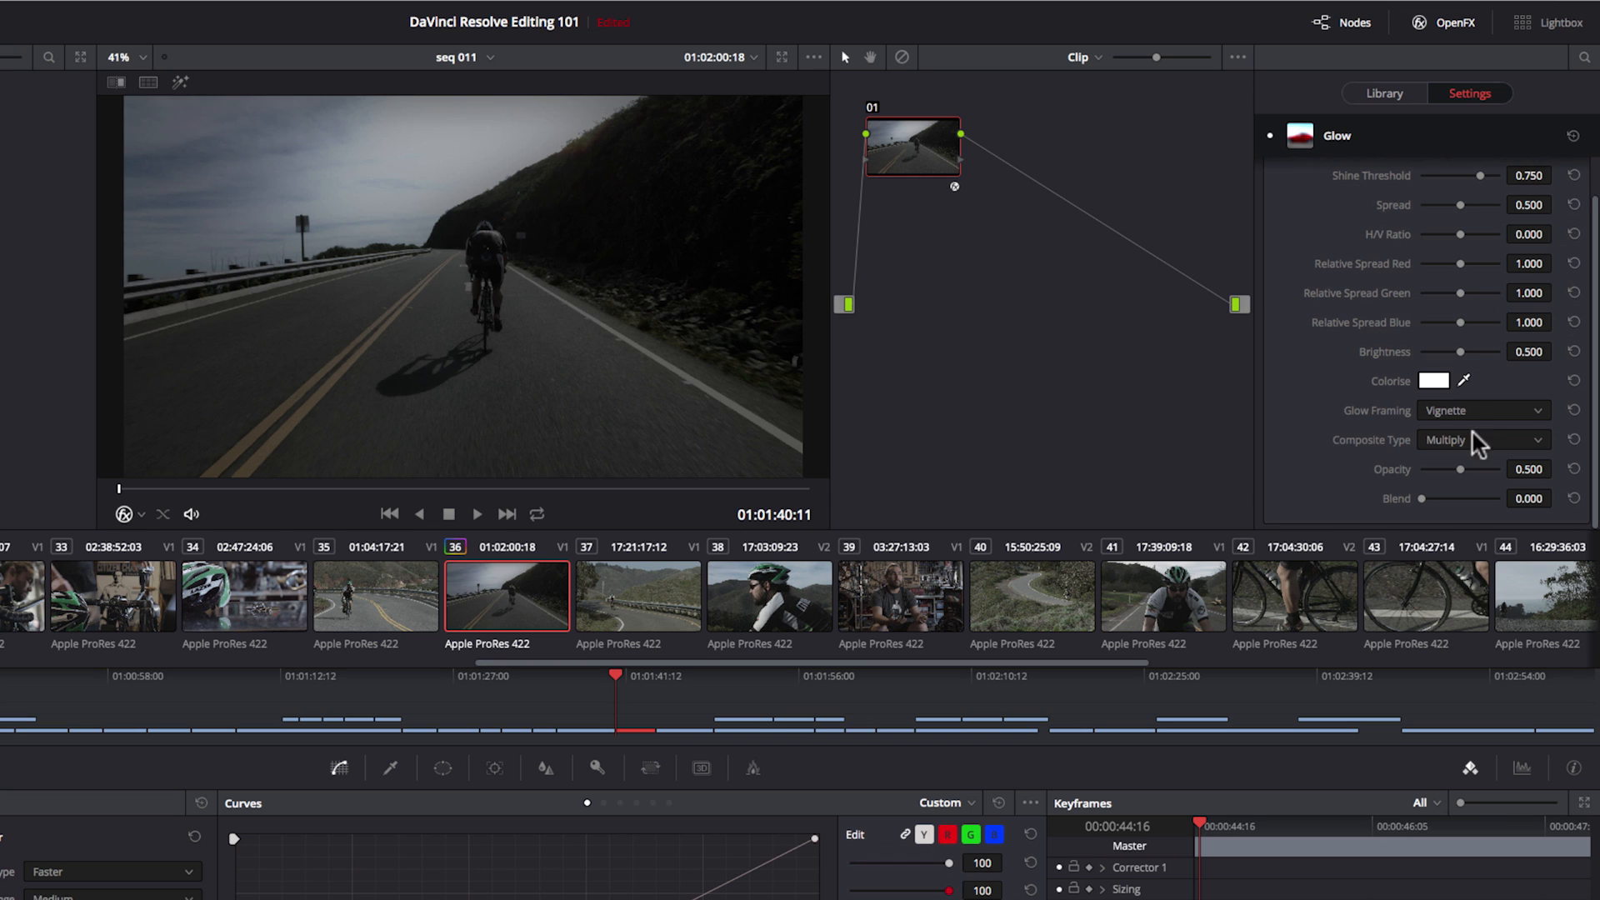
drag(1480, 175, 1445, 176)
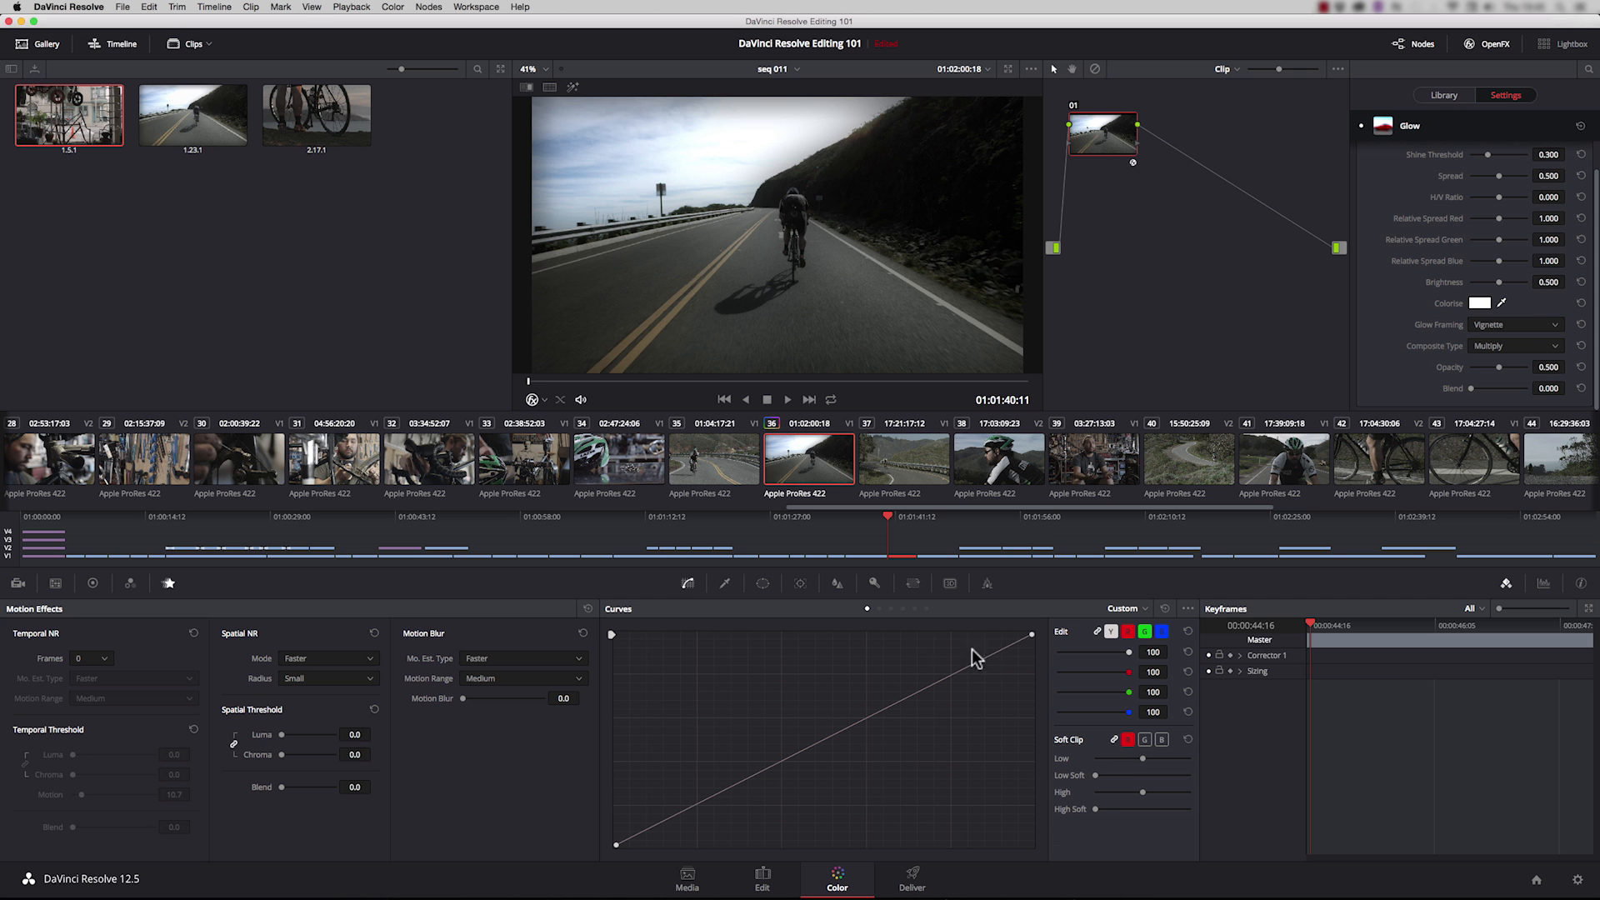
Step: Check the glow on the cyclist road clip in both the Edit and Color pages, ending in the Edit page
click(763, 876)
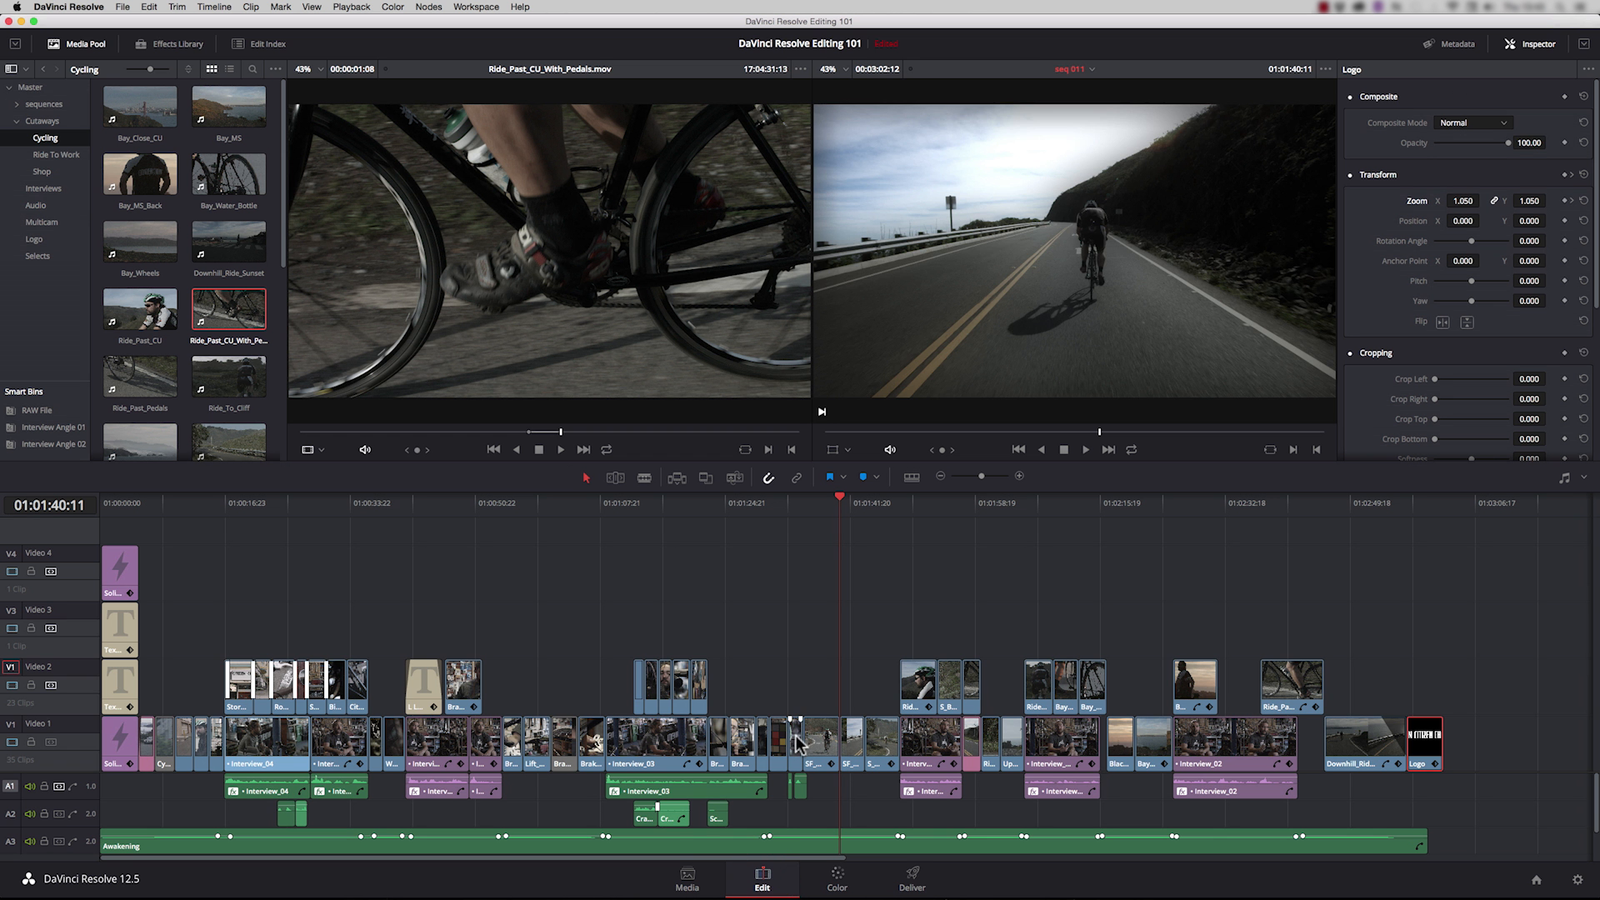
click(838, 877)
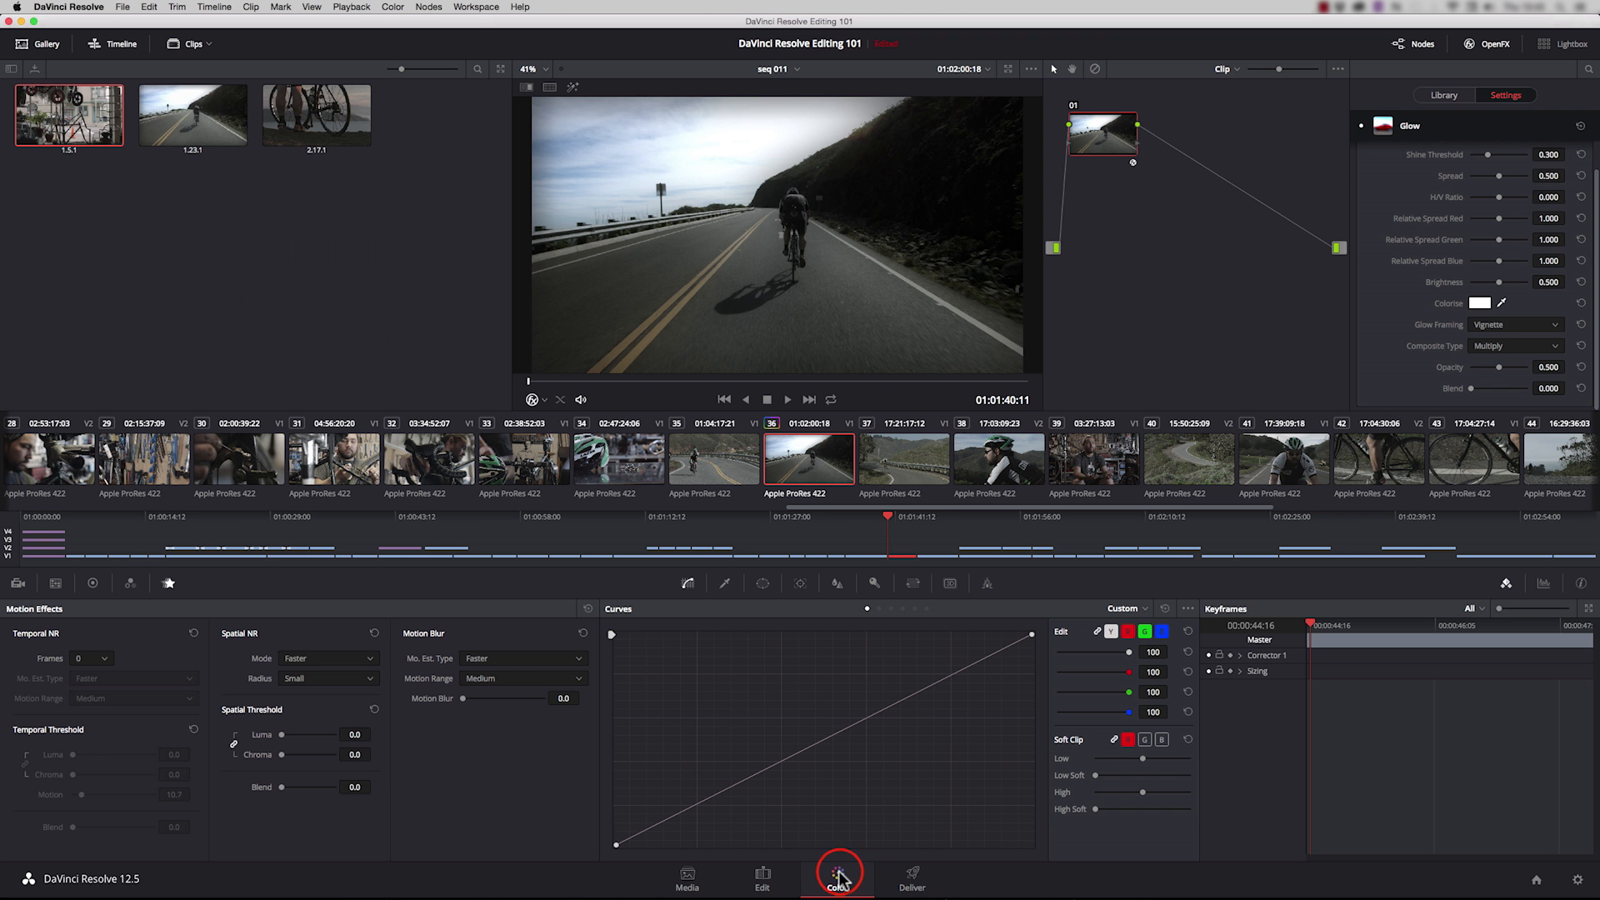
click(767, 882)
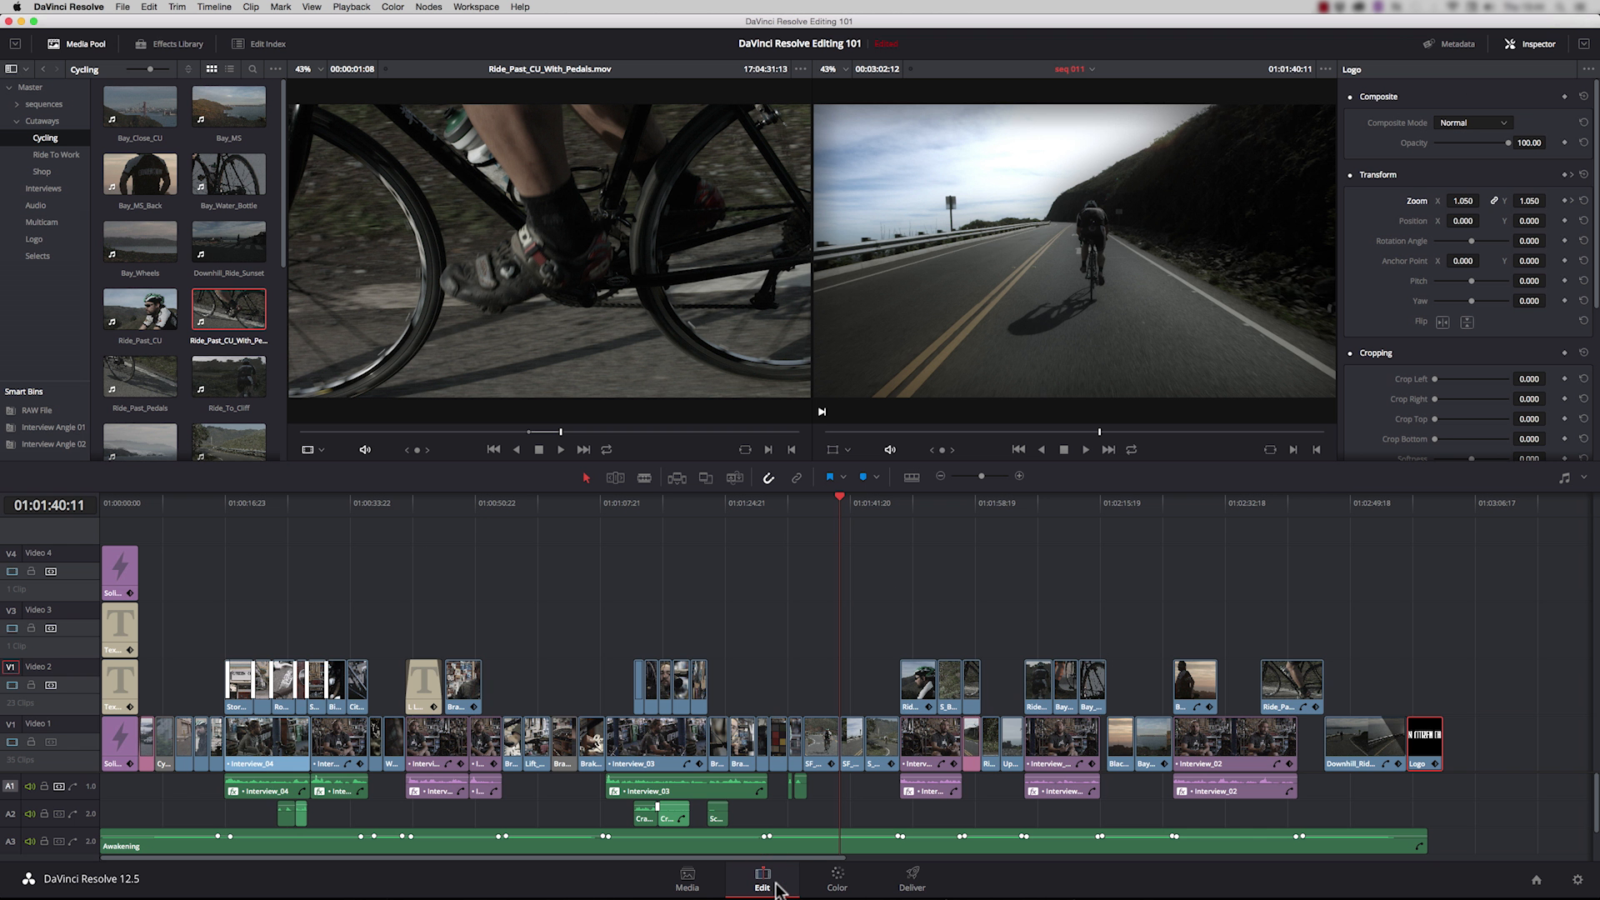